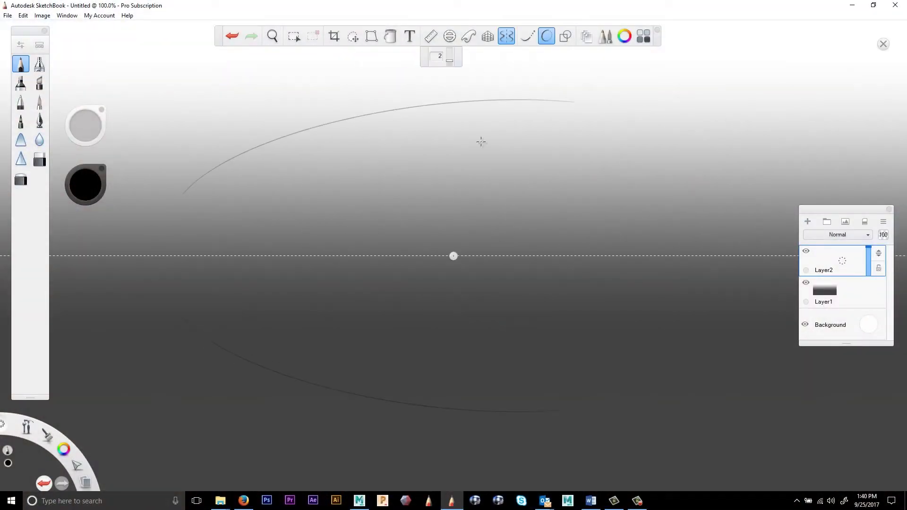
Step: Sketch the mirrored wings' short slanted rear ends, inner edge lines and longer slanted front edges
drag(205, 163, 234, 201)
mouse_move(206, 170)
mouse_down()
mouse_move(244, 202)
mouse_move(384, 199)
mouse_up()
drag(534, 97, 625, 211)
drag(543, 106, 590, 160)
drag(609, 188, 611, 193)
Step: Draw the long curved hull line from the wing's rear corner to the front and close the nose with an arc
mouse_move(234, 199)
mouse_down()
mouse_move(711, 210)
mouse_move(691, 288)
mouse_up()
key(ctrl+z)
key(ctrl+z)
drag(711, 209, 712, 302)
key(ctrl+z)
Step: Sketch the stepped, tapering cutout between the two wings and touch up the wing's rear corner
drag(375, 200, 450, 200)
drag(438, 202, 495, 227)
drag(497, 229, 497, 257)
drag(208, 165, 217, 171)
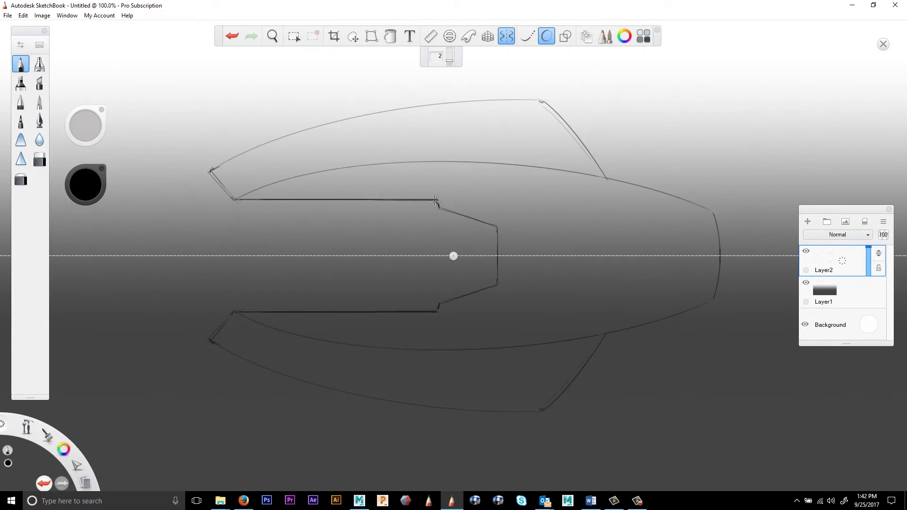
Step: Refine the inner wing and cutout edges, doubling the cutout's end line and adding small angular tabs to the wings' front edges
drag(86, 125, 812, 97)
drag(432, 199, 249, 200)
click(20, 63)
click(449, 36)
mouse_move(453, 253)
mouse_down()
mouse_move(464, 239)
mouse_move(449, 254)
mouse_up()
click(505, 39)
click(504, 38)
drag(601, 210, 624, 210)
mouse_move(659, 210)
mouse_down()
mouse_move(701, 223)
mouse_move(714, 215)
mouse_up()
click(450, 36)
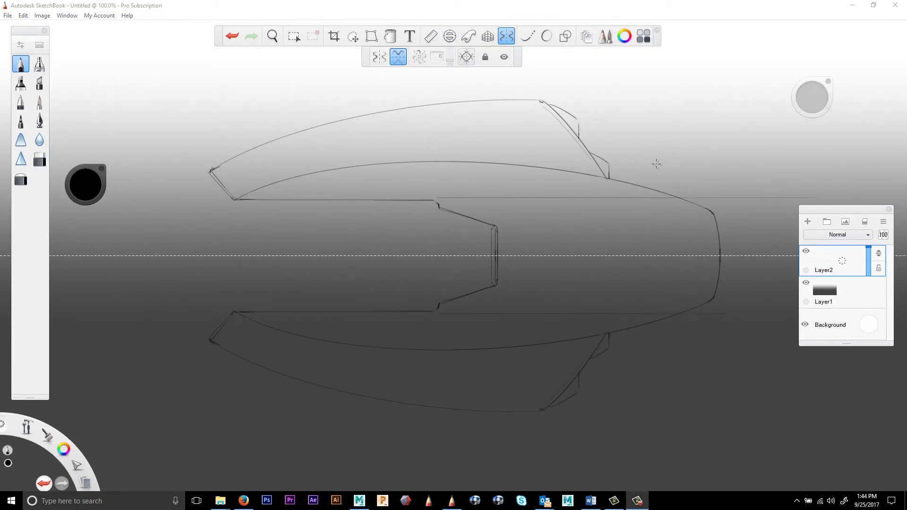
Step: Replace the straight hull line with a gently curved crease from the cutout's corner to the nose, using the French curve
key(ctrl+z)
click(468, 36)
drag(536, 357, 530, 378)
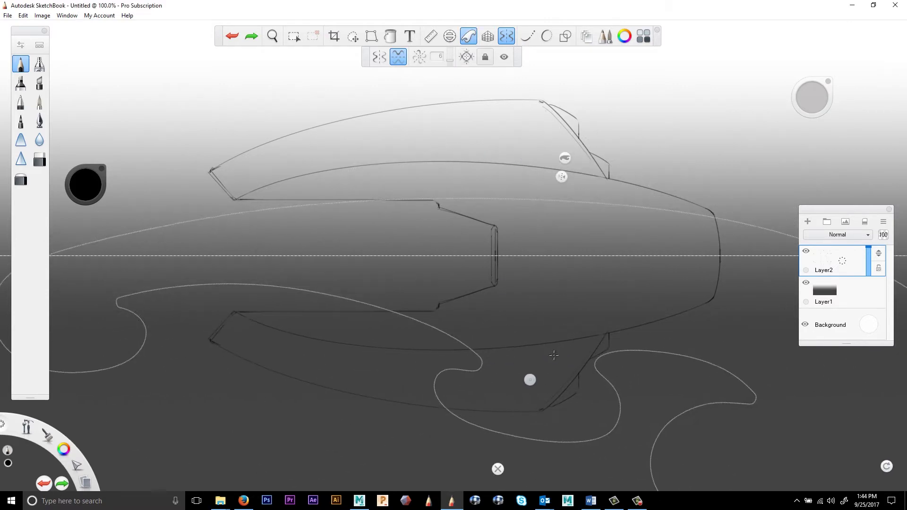
drag(437, 199, 712, 218)
click(498, 468)
Step: On a new layer, airbrush dark shading along the centre of the hull and across the mirrored wings
click(807, 221)
drag(492, 229, 492, 256)
click(39, 63)
drag(812, 97, 525, 119)
drag(746, 245, 283, 255)
drag(203, 189, 638, 146)
Step: Soften the edges of the dark shading with the soft eraser and turn off the horizontal-axis symmetry
click(21, 178)
mouse_move(522, 119)
mouse_down()
mouse_move(810, 109)
mouse_move(625, 89)
mouse_up()
drag(226, 316, 650, 287)
click(398, 57)
mouse_move(212, 142)
mouse_down()
mouse_move(641, 84)
mouse_move(733, 85)
mouse_up()
Step: Erase the dark overspray outside the outline around the nose, the wing fronts and the gap between the wings
click(39, 159)
drag(562, 113, 658, 175)
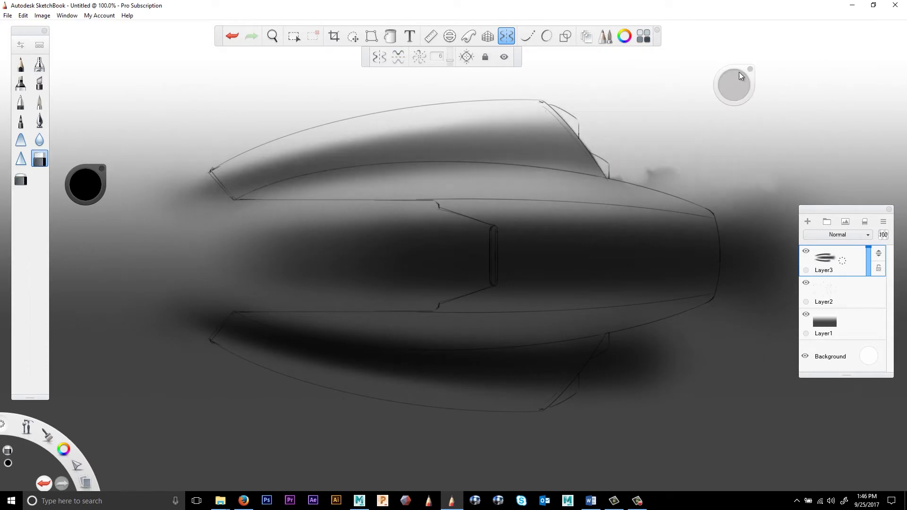
drag(723, 203, 737, 307)
key(Tab)
key(y)
drag(723, 222, 660, 156)
mouse_move(236, 213)
mouse_down()
mouse_move(164, 156)
mouse_move(427, 236)
mouse_move(463, 305)
mouse_up()
drag(590, 382, 661, 359)
Step: Add a layer between the shading and line layers and airbrush a white highlight along the upper hull
key(Tab)
drag(883, 283, 883, 317)
click(812, 251)
click(39, 64)
drag(85, 185, 85, 141)
click(398, 56)
drag(246, 194, 713, 207)
Step: Erase the white overspray from the gap between the wings
click(39, 159)
key(Tab)
mouse_move(212, 204)
mouse_down()
mouse_move(431, 207)
mouse_move(264, 236)
mouse_move(420, 222)
mouse_up()
key(Tab)
Step: Airbrush a light tone along the outer edge of the lower wing, undoing the stroke across the lower hull
drag(283, 314, 688, 311)
key(ctrl+z)
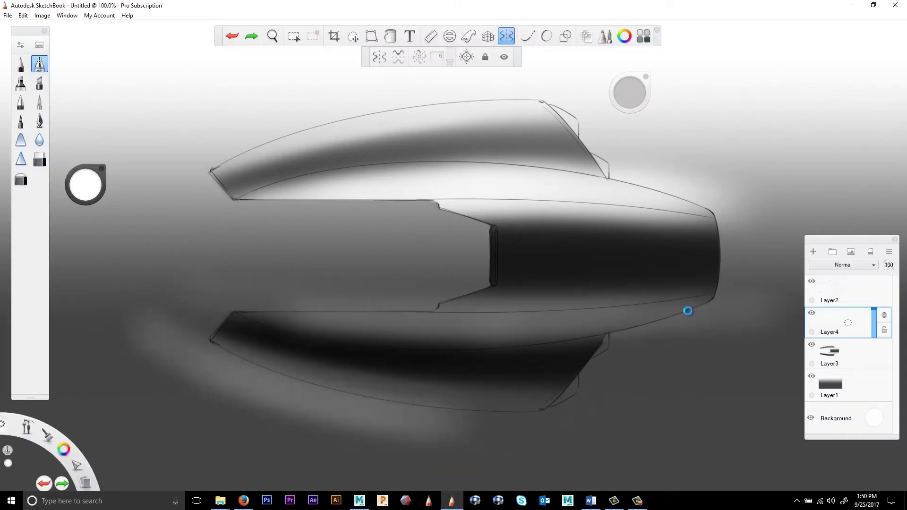
drag(142, 354, 567, 425)
Step: Erase the light overspray outside the lower wing and around the nose, following the sketched outline
click(40, 160)
drag(567, 454, 652, 387)
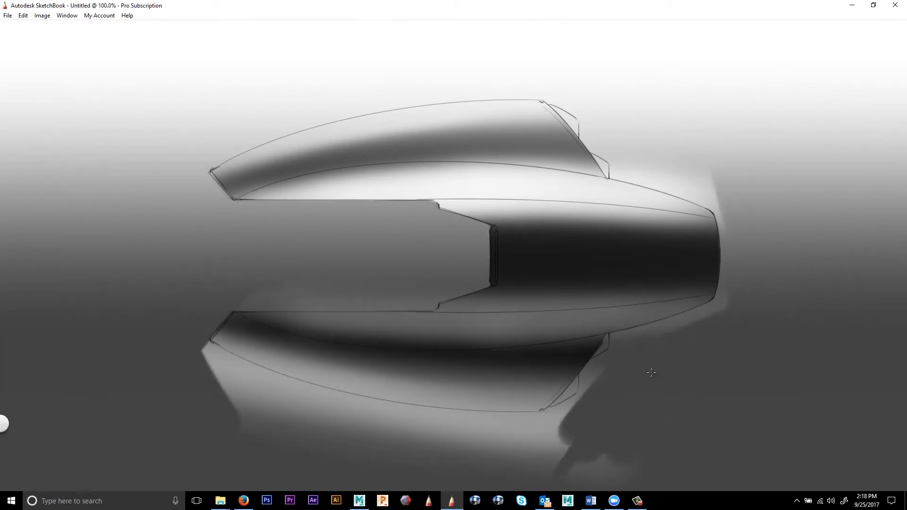
drag(208, 359, 543, 435)
key(y)
mouse_move(708, 189)
mouse_down()
mouse_move(654, 178)
mouse_move(708, 203)
mouse_up()
key(Tab)
mouse_move(206, 351)
mouse_down()
mouse_move(543, 423)
mouse_move(579, 376)
mouse_up()
Step: Soften the dark shading on the upper wing in Layer3 and clean up the edge along the lower hull
click(848, 355)
click(32, 205)
drag(222, 185, 590, 146)
click(50, 184)
drag(436, 307, 258, 298)
click(848, 322)
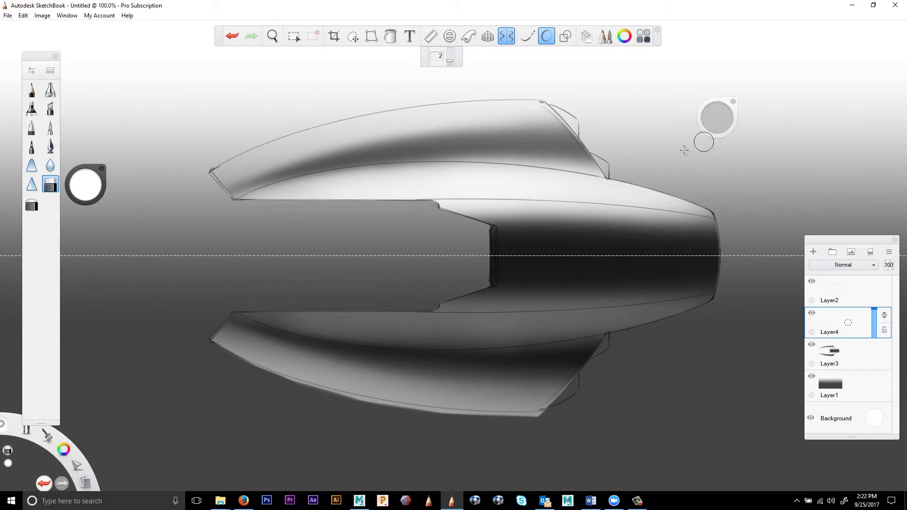
Step: On a new layer, pencil thin white highlights along the lower wing's inner edge and the nose edge
click(812, 252)
drag(850, 239, 817, 125)
click(833, 316)
click(32, 90)
drag(237, 312, 432, 312)
drag(714, 215, 715, 297)
Step: Form an oval recess on the hull with the ellipse guide, lightening its rim in Layer3 and adding a white highlight in Layer5
click(450, 36)
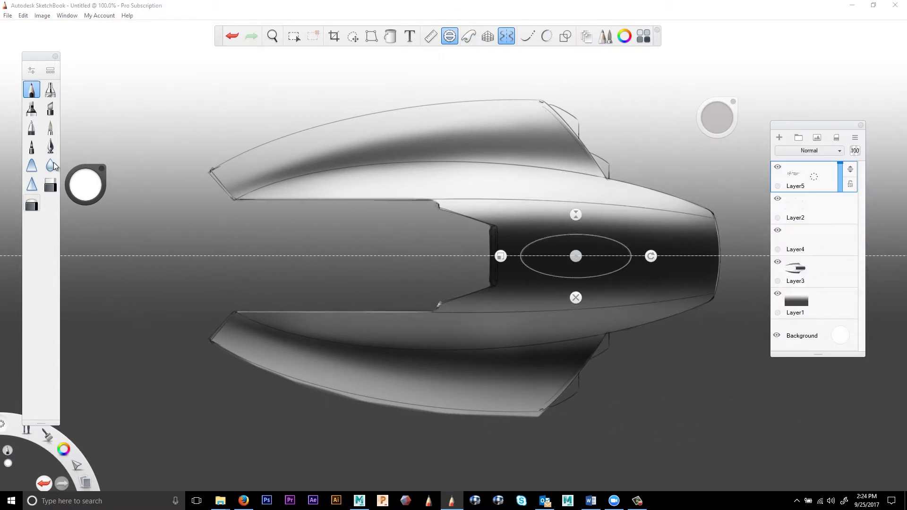
click(810, 272)
click(32, 204)
drag(522, 251, 631, 250)
click(812, 177)
click(32, 90)
drag(537, 245, 611, 244)
Step: Remove the ellipse guide and draw a thin white horizontal line through the craft's centre, fading it with the soft eraser
click(449, 36)
drag(132, 256, 770, 256)
click(32, 204)
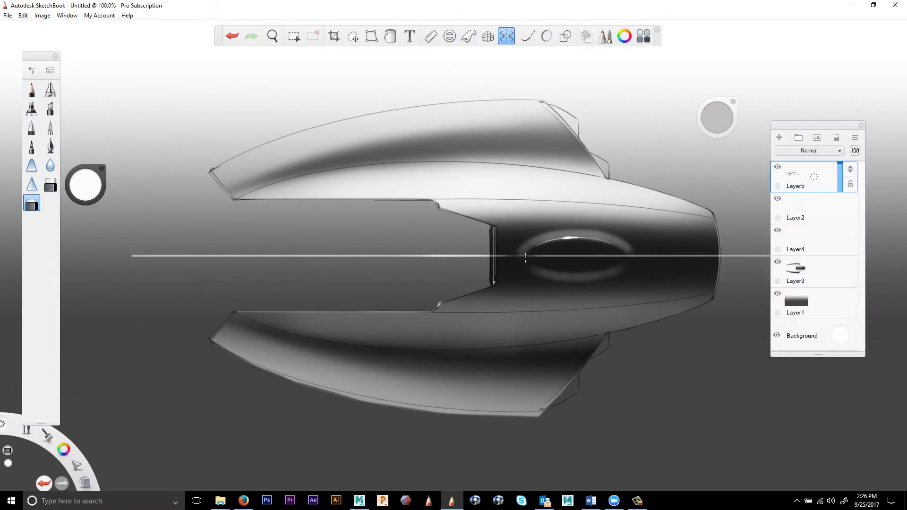
Step: Transform the background gradient in Layer1 and make Layer4 active
drag(816, 125, 833, 182)
click(822, 360)
click(371, 36)
click(827, 297)
Step: Airbrush a white highlight on the upper wing's outer edge, trim it along the French curve and blend it with the soft eraser
click(51, 89)
drag(457, 72, 198, 189)
click(506, 36)
drag(567, 80, 198, 193)
click(469, 36)
drag(331, 118, 541, 100)
click(469, 36)
click(31, 205)
drag(788, 121, 684, 105)
drag(248, 189, 643, 156)
Step: Pencil a bright highlight along the curved crease between hull and wing in Layer5, guided by the French curve
click(862, 277)
click(32, 89)
click(469, 36)
drag(429, 261, 431, 255)
drag(684, 104, 774, 122)
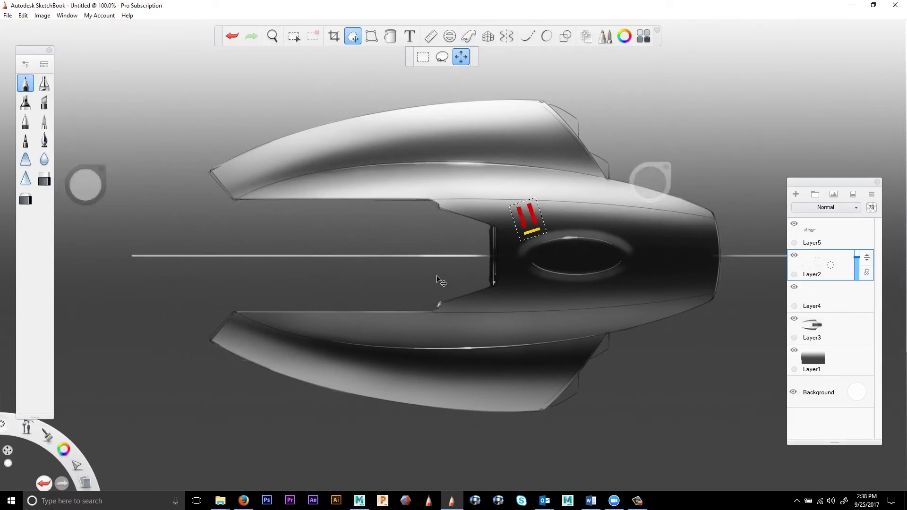
Step: Put the red and yellow arrow marking on its own Overlay layer and mirror a copy onto the lower hull
click(795, 194)
click(825, 207)
click(811, 321)
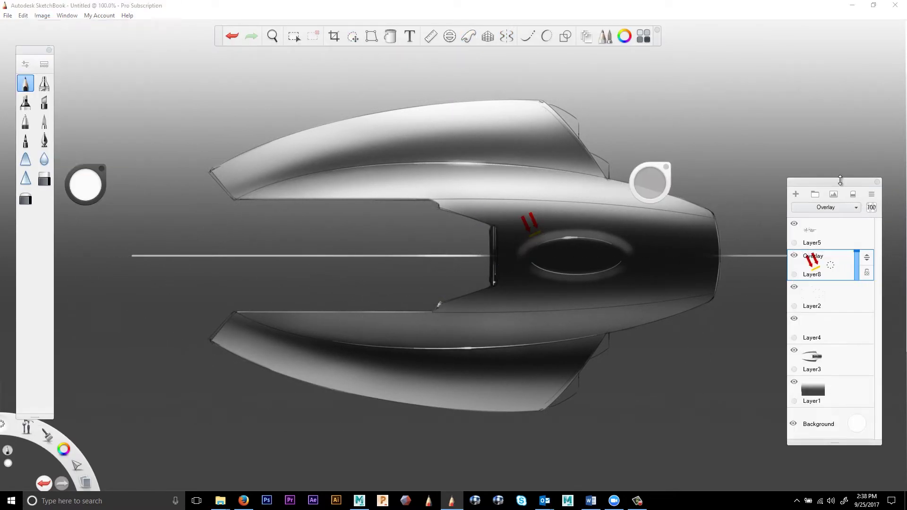
drag(838, 182, 831, 81)
click(42, 15)
Step: On a new Multiply layer, draw a narrow black slot on the upper hull crease and erase its excess
click(788, 93)
click(818, 108)
click(804, 131)
drag(455, 194, 543, 219)
drag(465, 279, 462, 224)
click(43, 179)
drag(577, 236, 316, 219)
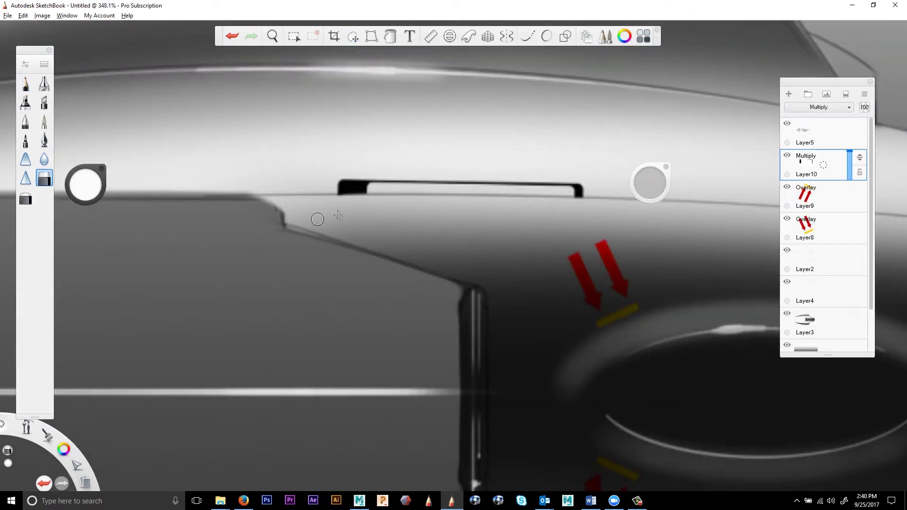
Step: Paste a copy of the black slot onto its own layer and set the blend mode to Multiply
drag(668, 199, 497, 208)
key(ctrl+v)
click(25, 83)
click(818, 107)
click(822, 137)
Step: Add a grey, black-outlined chevron on its own layer on the upper hull behind the slot
click(469, 36)
drag(60, 425, 18, 462)
drag(338, 393, 350, 124)
scroll(525, 211, down, 3)
key(ctrl+0)
click(428, 190)
click(468, 36)
key(ctrl+v)
Step: On a new layer above Layer2, draw a curved panel line around the chevron area with the ellipse guide
scroll(374, 162, up, 5)
click(449, 35)
mouse_move(493, 280)
mouse_down()
mouse_move(452, 187)
mouse_move(425, 162)
mouse_up()
click(806, 321)
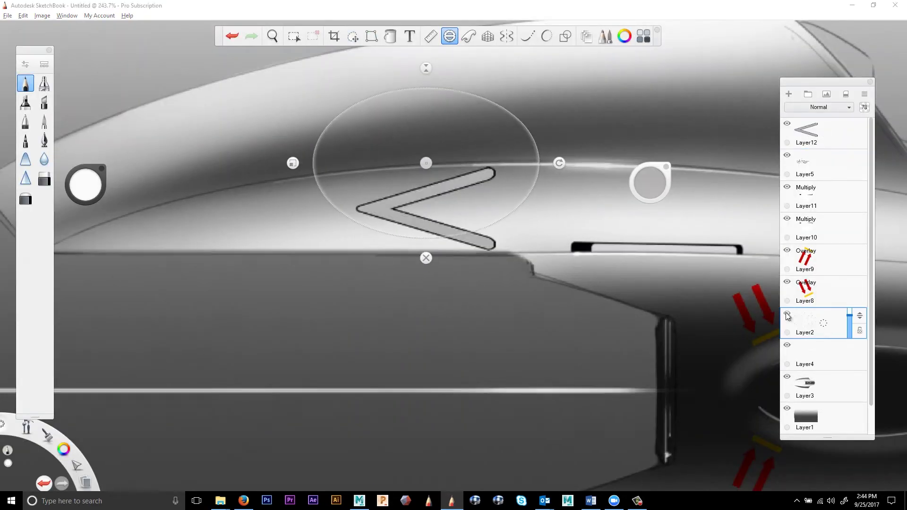
click(507, 35)
click(788, 132)
mouse_move(541, 165)
mouse_down()
mouse_move(472, 232)
mouse_move(158, 239)
mouse_up()
click(450, 36)
Step: Move the chevron forward against the curved panel line and erase the parts that extend past it
click(823, 172)
click(353, 36)
drag(425, 208, 482, 208)
click(44, 179)
drag(532, 236, 549, 210)
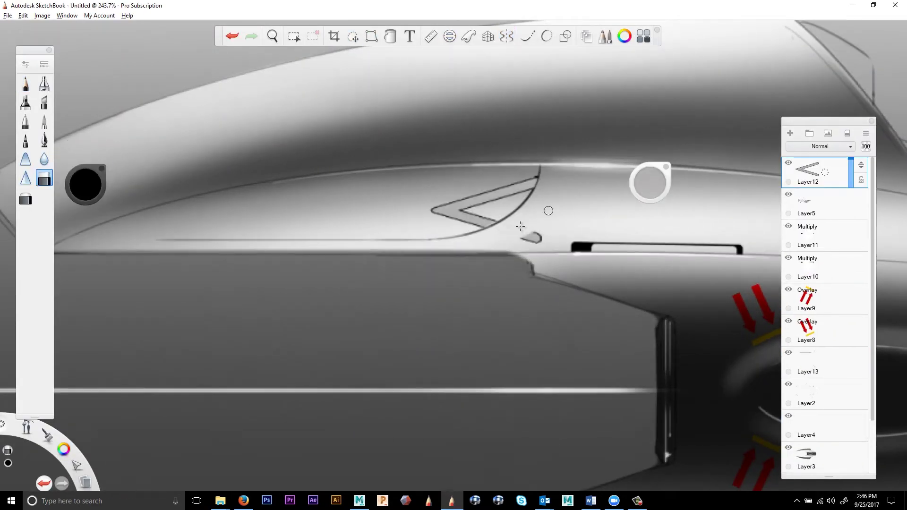
Step: Set the chevron layer's blend mode to Multiply
key(ctrl+0)
click(819, 146)
click(820, 165)
Step: Import the black-and-white checkered strip image and place it vertically over the upper wing
click(828, 133)
double_click(480, 368)
drag(622, 276, 529, 177)
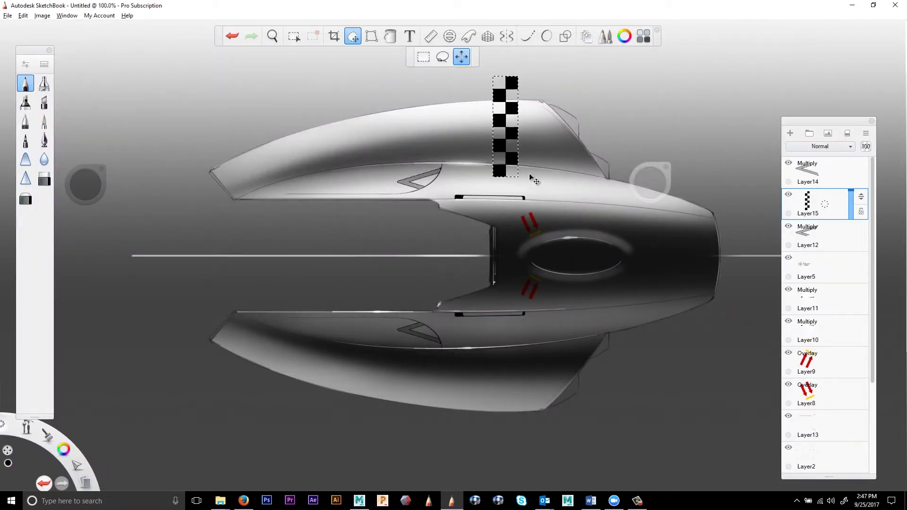
Step: Distort the checkered strip to follow the upper wing's form and move it between the wing's outer edge and the slot
click(372, 36)
click(434, 57)
drag(505, 127, 505, 112)
drag(76, 466, 77, 433)
drag(529, 174, 515, 193)
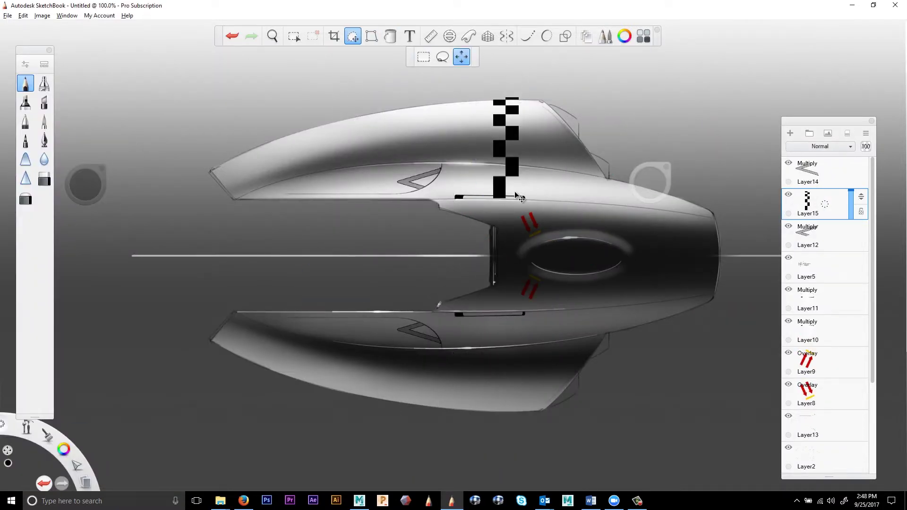
Step: Confirm the checkered strip's placement and erase the part that extends past the upper wing's inner panel line
key(Return)
scroll(575, 134, up, 5)
click(44, 178)
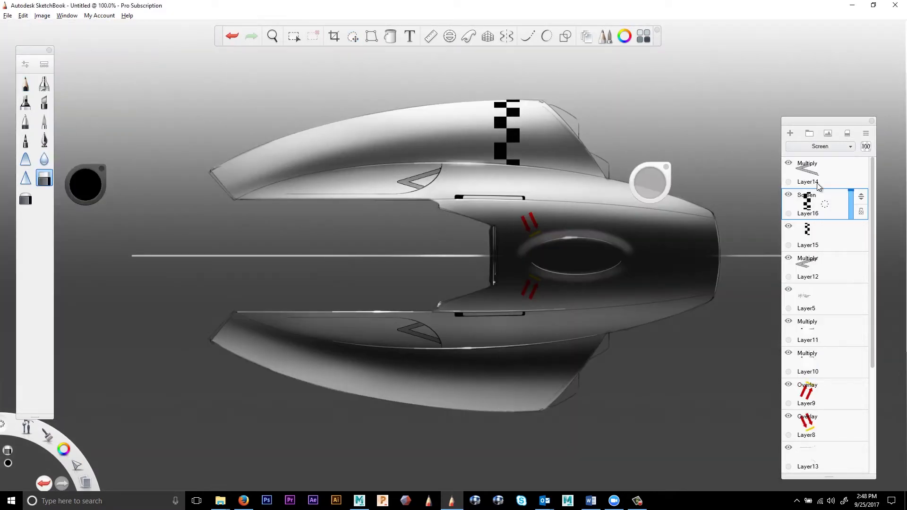
Step: Set the duplicate checkered strip layer's blend mode to Normal and lower the original strip layer's opacity to 84%
click(820, 146)
click(808, 148)
drag(850, 191, 850, 196)
click(840, 241)
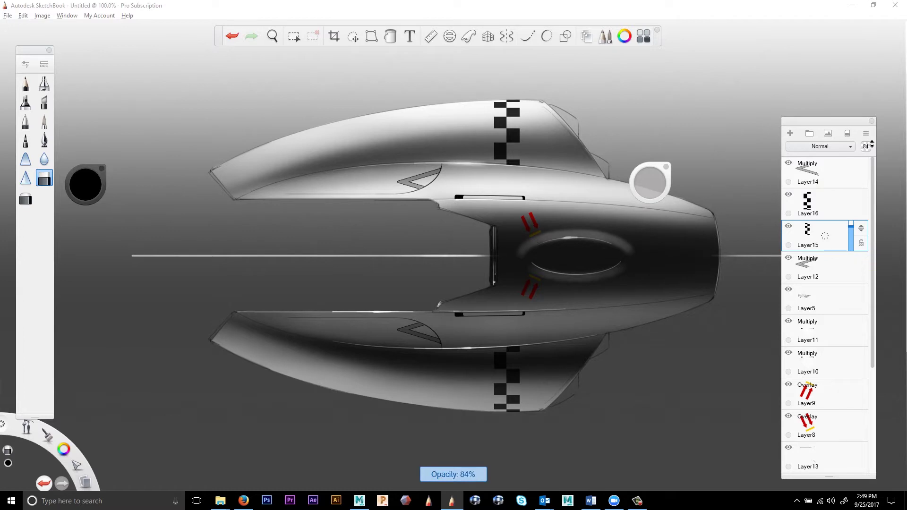
Step: Merge the two checkered strip layers and reduce the merged layer's opacity
click(829, 198)
key(ctrl+e)
drag(866, 146, 867, 156)
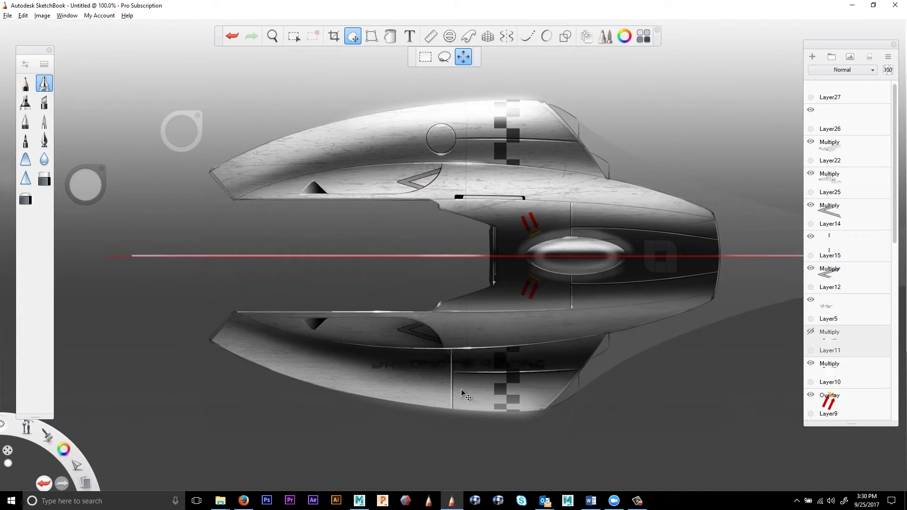
Step: Reposition the dark lettering decal on the lower wing
drag(462, 392, 489, 362)
drag(463, 349, 369, 316)
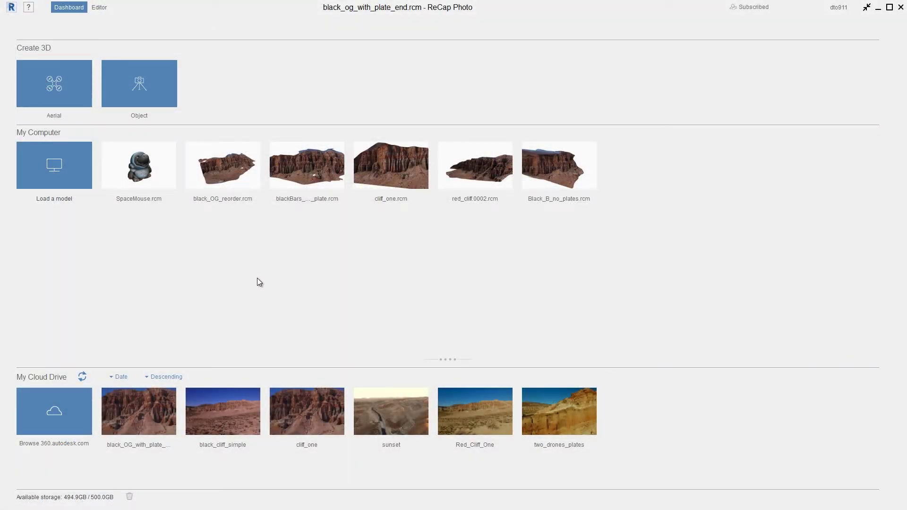
Step: In ReCap Photo, start an aerial 3D project and load all the cliff photos from the blackBars_OG_solve folder
click(69, 90)
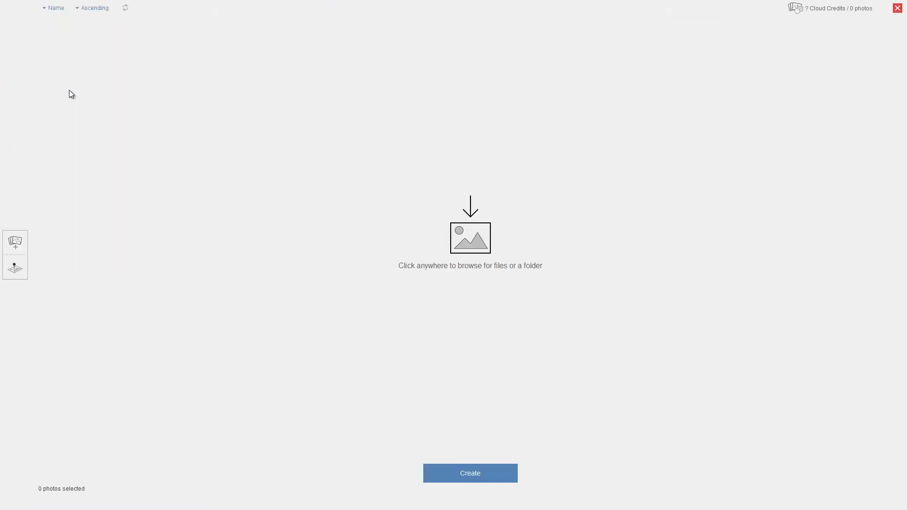
click(482, 254)
click(243, 111)
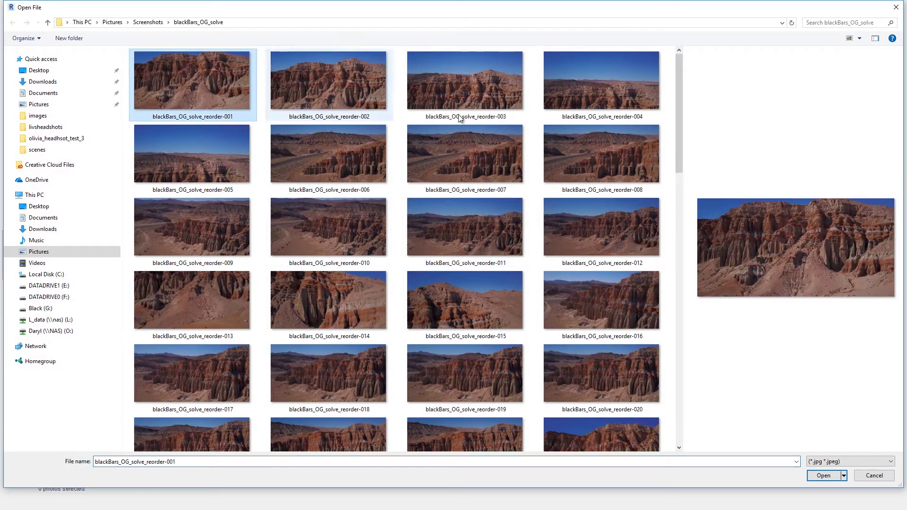
drag(678, 125, 679, 444)
shift+click(374, 426)
click(823, 475)
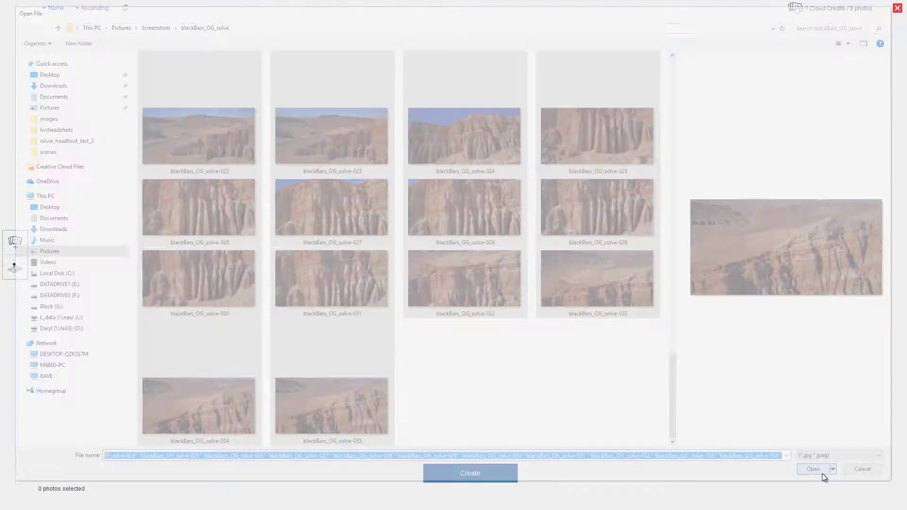
click(475, 266)
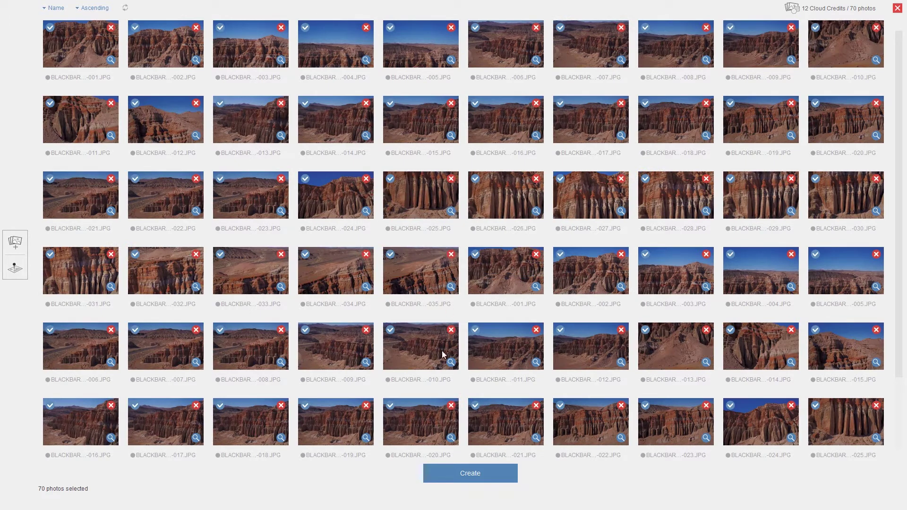
Step: Name the project cliff_dto-1 and start creating it as a 3D photo-textured mesh
click(485, 474)
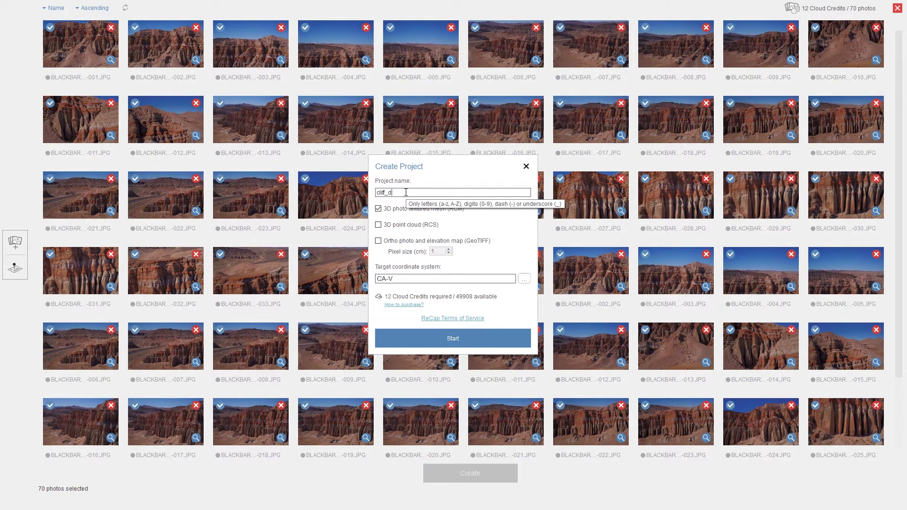
click(453, 338)
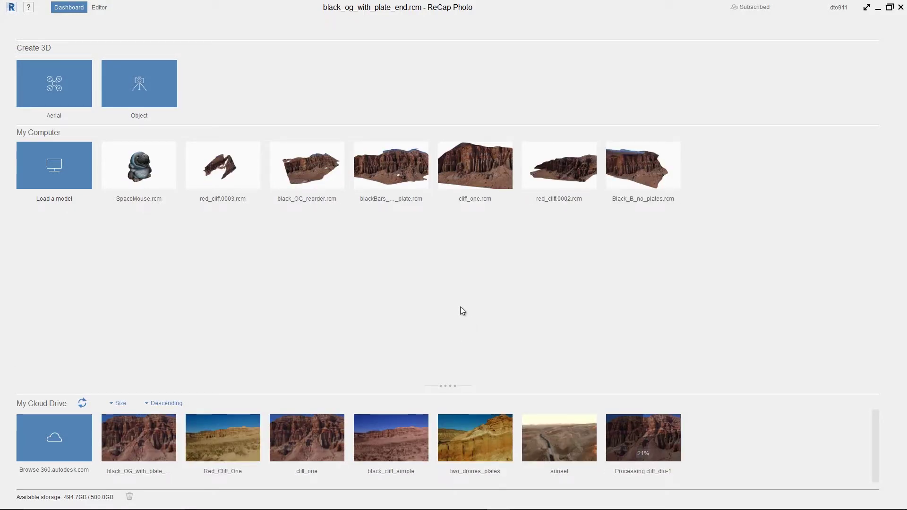
Step: Download the black_OG_with_plate_end model from the cloud drive and open it without saving the pending changes
click(168, 455)
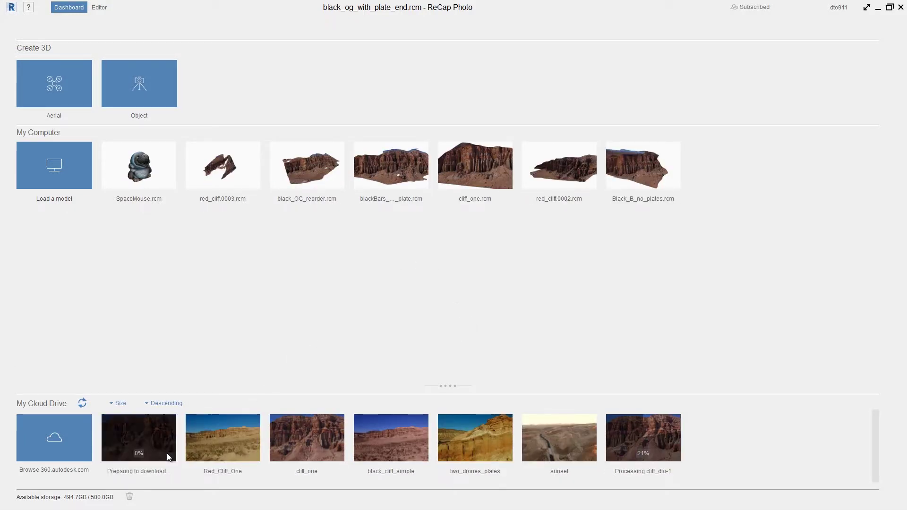
click(821, 476)
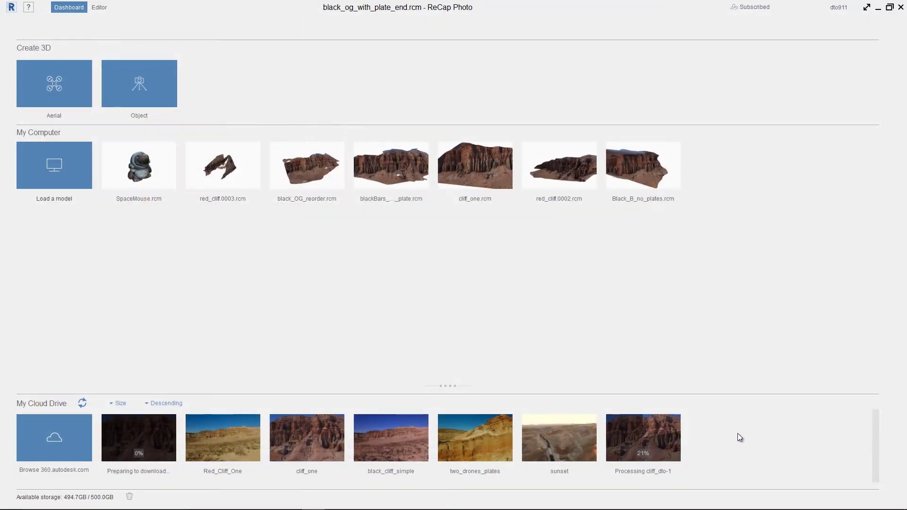
click(144, 184)
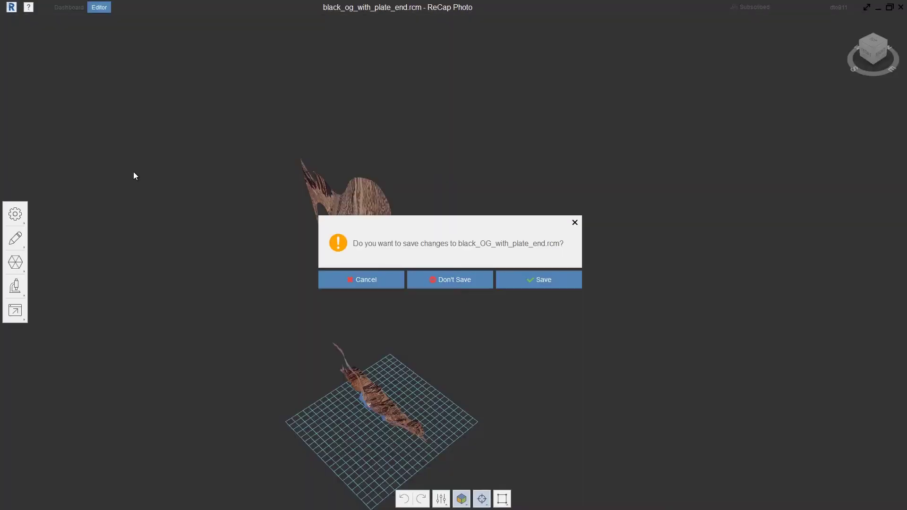
click(461, 280)
Step: Orient the cliff model with Transform model by picking the flat ground surface at its base
right_drag(472, 365, 510, 363)
scroll(439, 362, up, 5)
drag(371, 303, 465, 222)
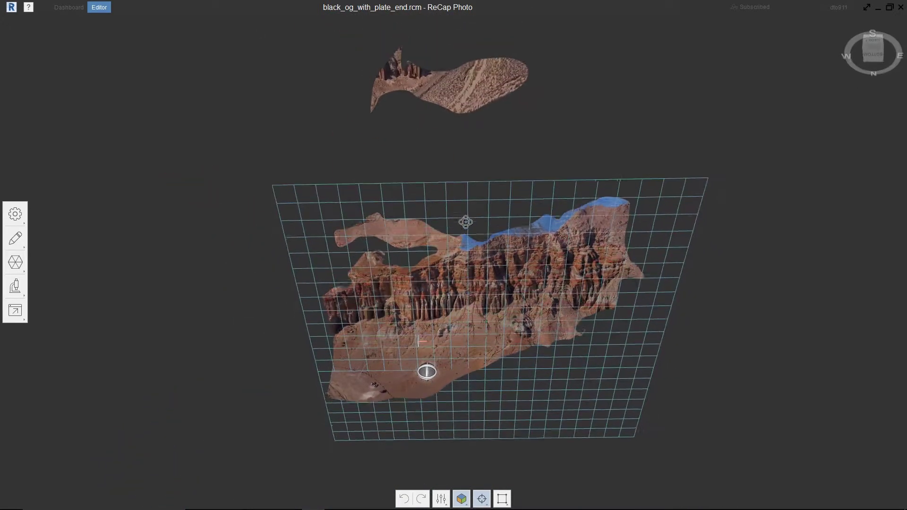
scroll(467, 279, up, 3)
click(16, 218)
click(45, 215)
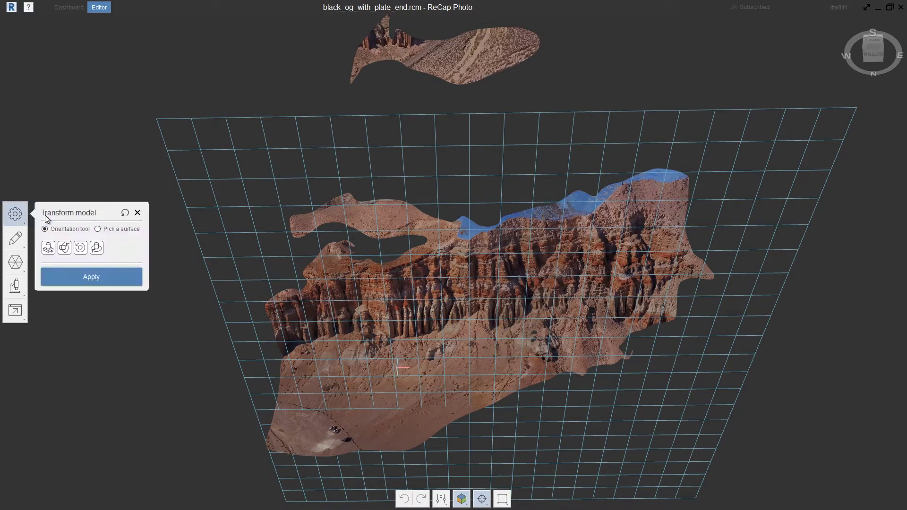
click(97, 229)
click(310, 435)
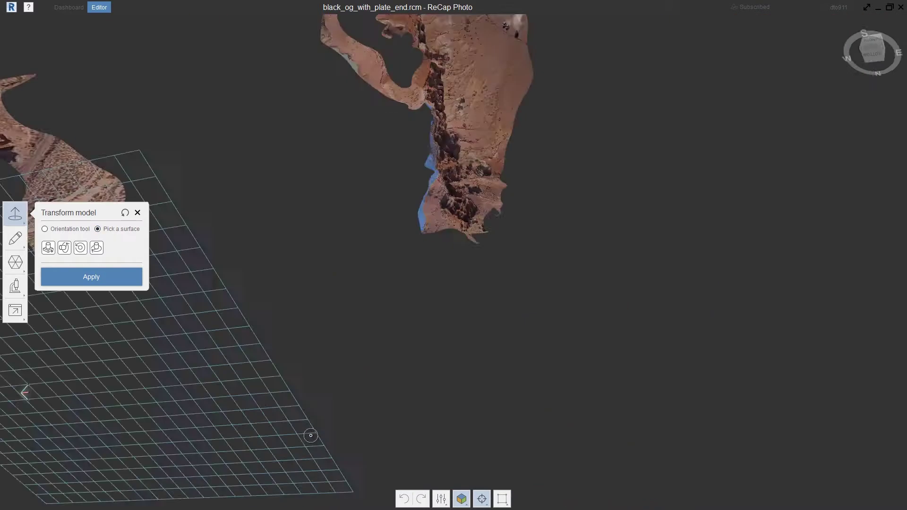
Step: Move the model down and across onto the grid with the orientation tool, adjust its rotation slightly and apply the transform
click(45, 229)
drag(456, 203, 459, 340)
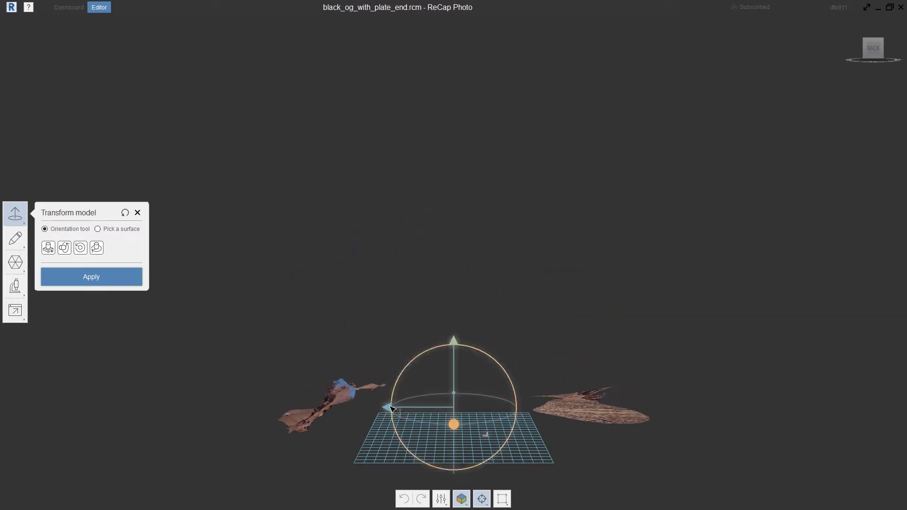
drag(387, 408, 465, 406)
drag(500, 366, 501, 363)
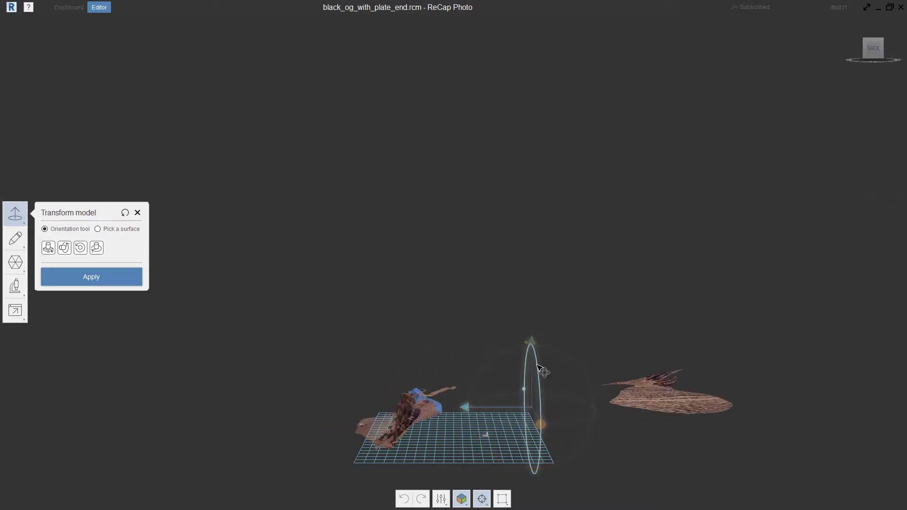
click(122, 283)
Step: Scale the model by setting the distance between two points at the vehicles on the ground to 5 meters
middle_drag(531, 398, 469, 258)
drag(469, 257, 678, 383)
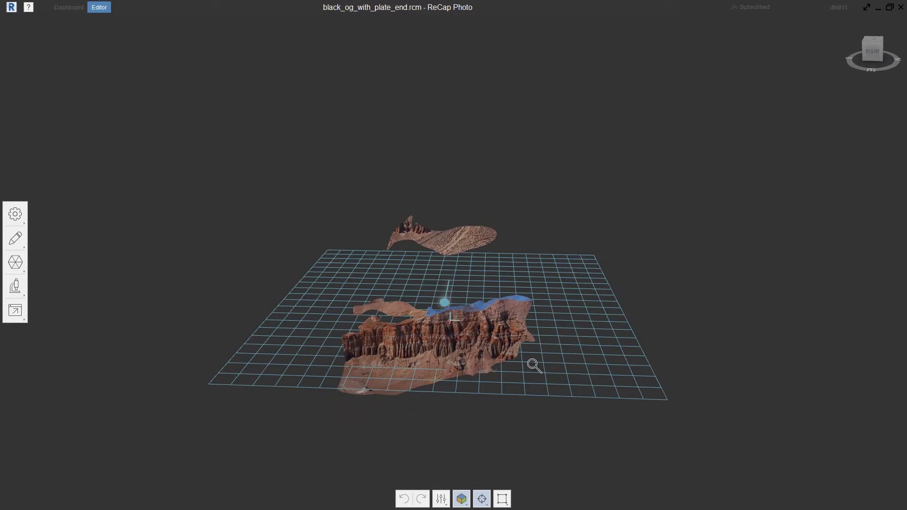
scroll(534, 366, up, 5)
middle_drag(460, 369, 640, 294)
middle_drag(489, 308, 477, 272)
drag(474, 297, 474, 337)
scroll(475, 339, up, 2)
middle_drag(436, 373, 495, 265)
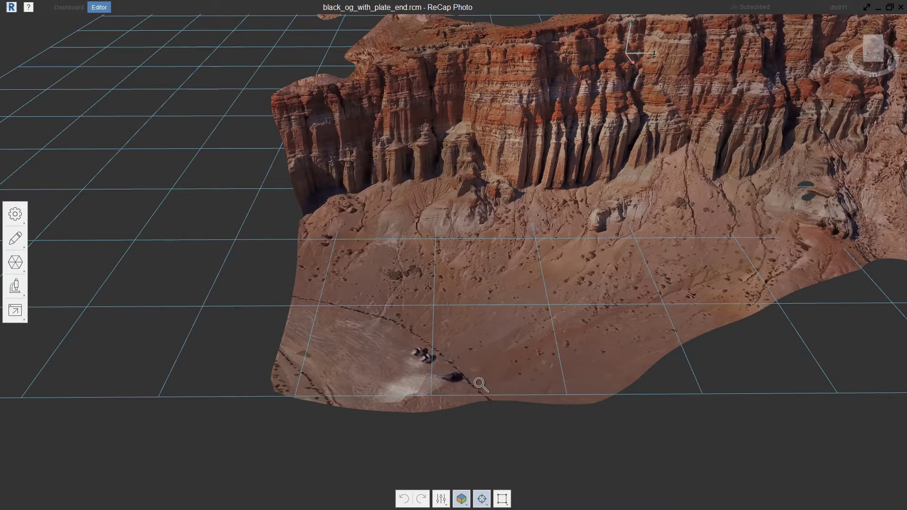
scroll(477, 372, up, 1)
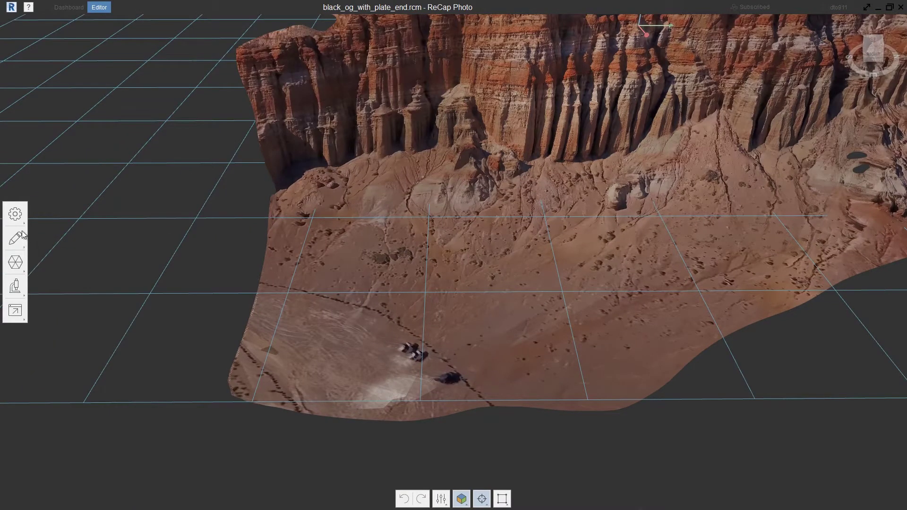
click(58, 215)
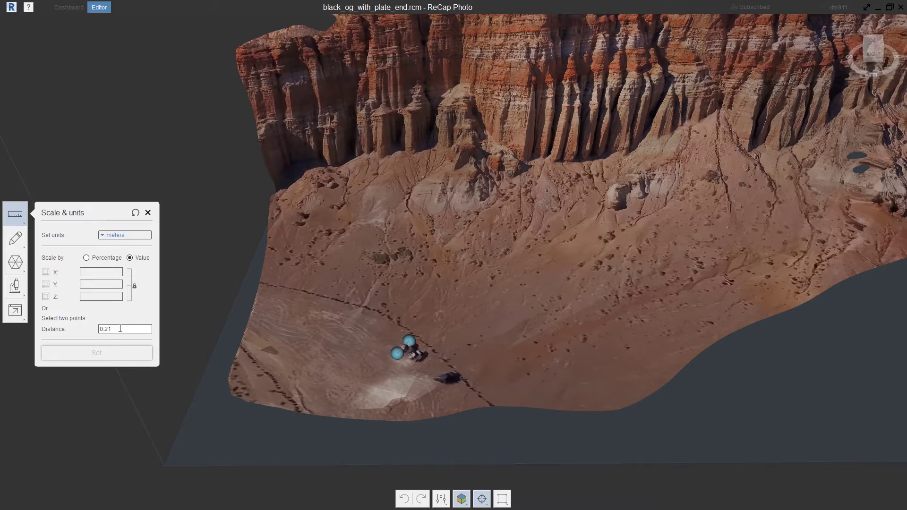
text(2)
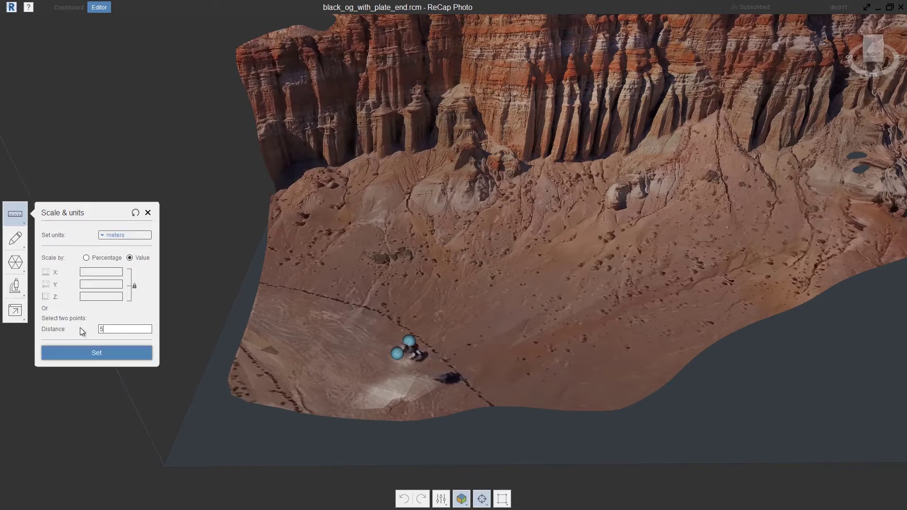
click(96, 355)
Step: Fill the hole near the foot of the cliff using Hole fill with the Smooth option
scroll(169, 354, down, 3)
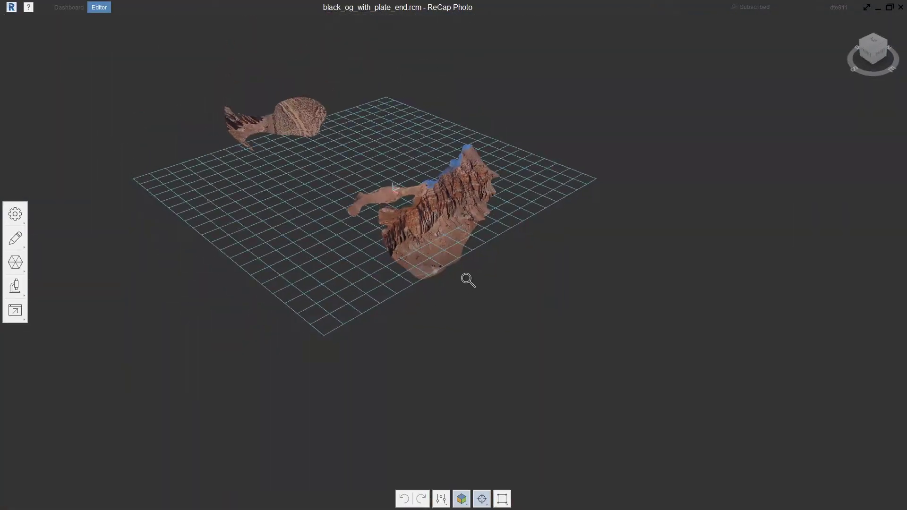
drag(439, 253, 317, 245)
scroll(491, 247, up, 10)
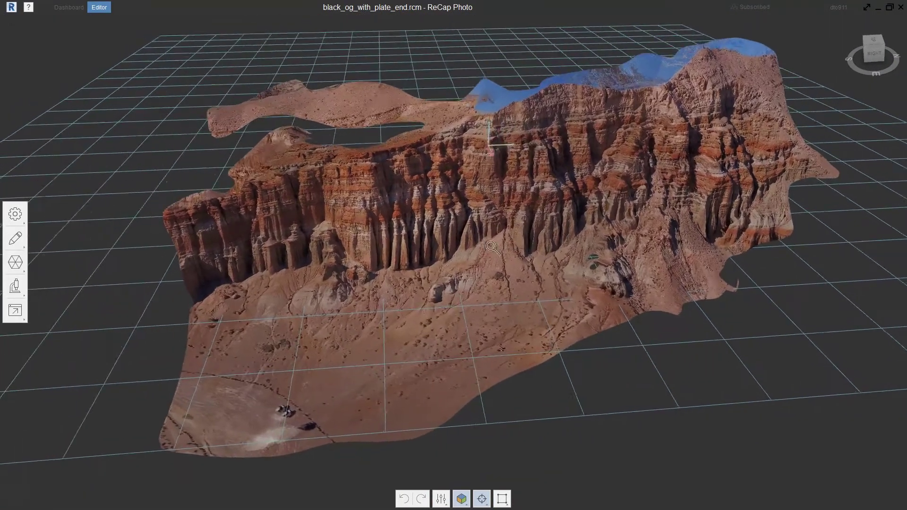
middle_drag(462, 297, 491, 357)
drag(492, 358, 500, 309)
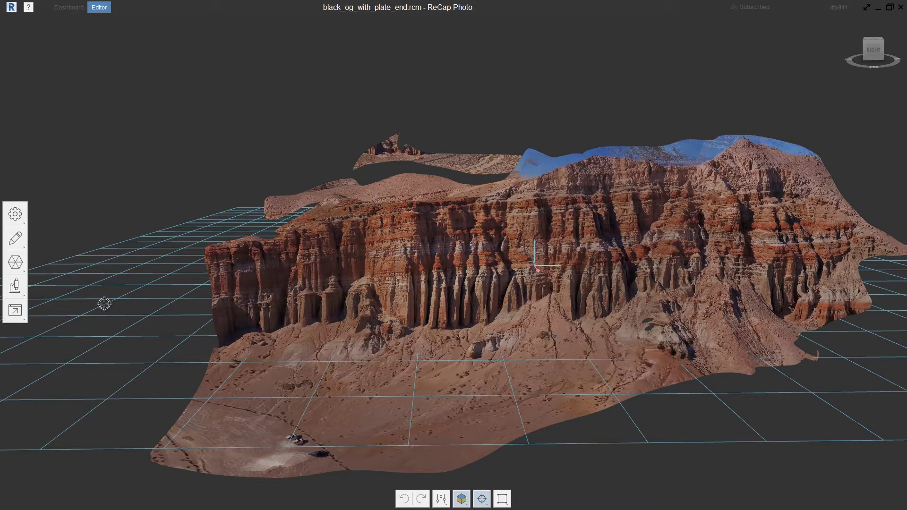
click(13, 266)
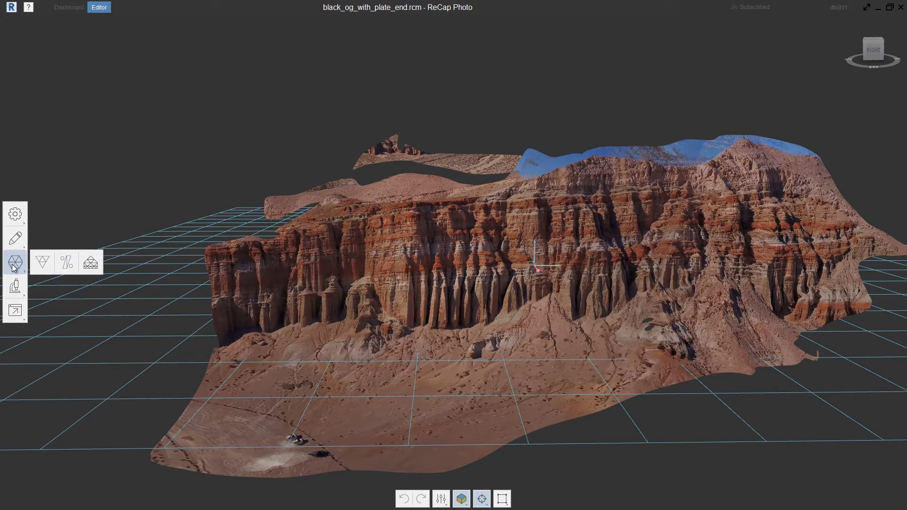
click(15, 238)
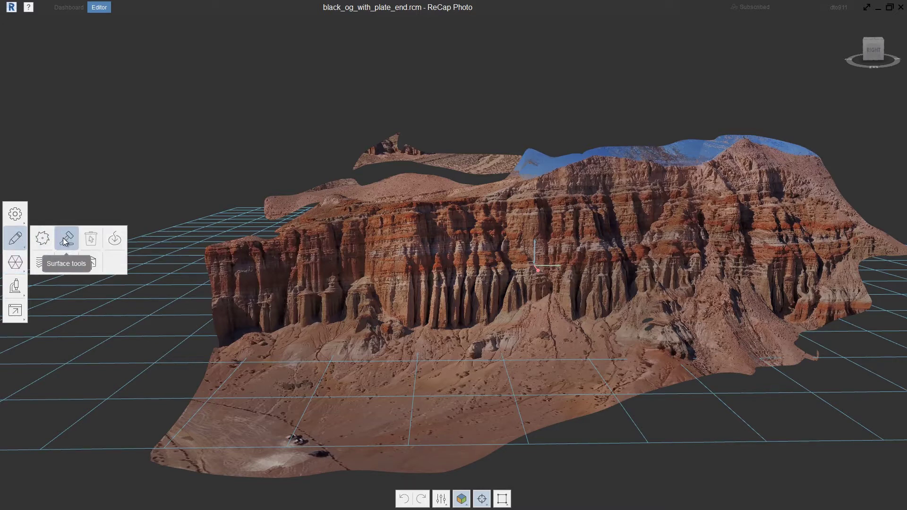
click(115, 236)
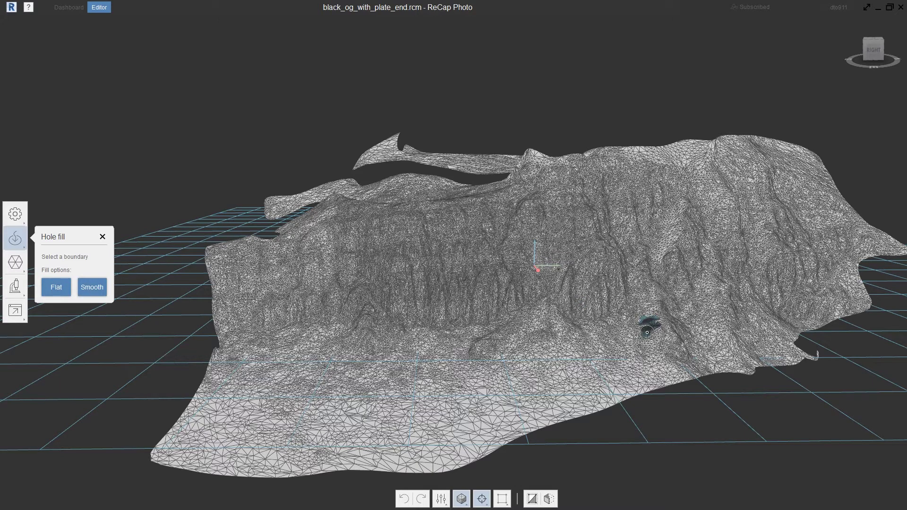
click(98, 290)
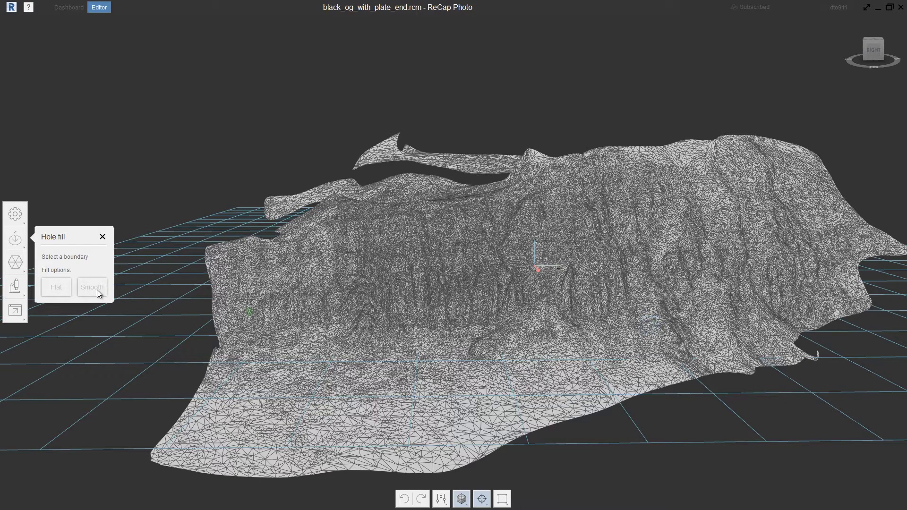
click(99, 234)
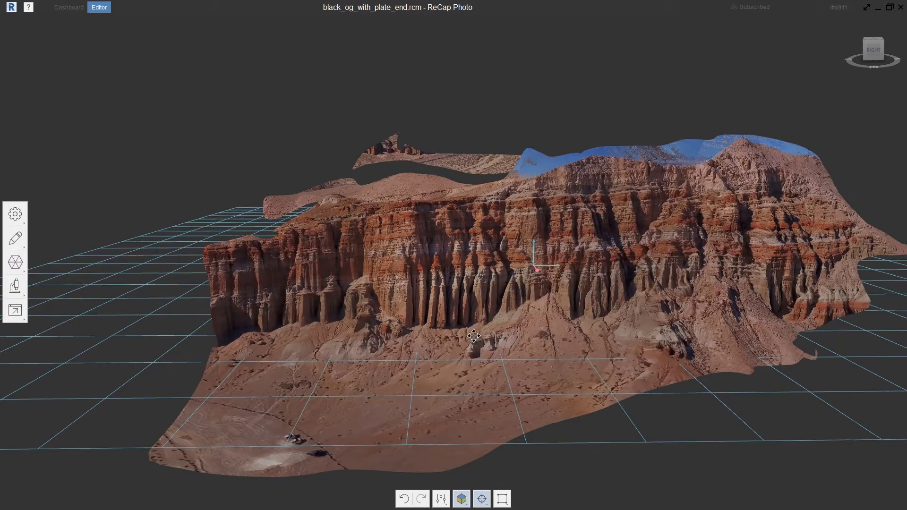
Step: Export the model as FBX with rebaked 8192x8192 (Multiple) textures, a diffuse color map and 0% decimation
scroll(505, 333, up, 5)
scroll(504, 333, up, 3)
middle_drag(484, 291, 557, 298)
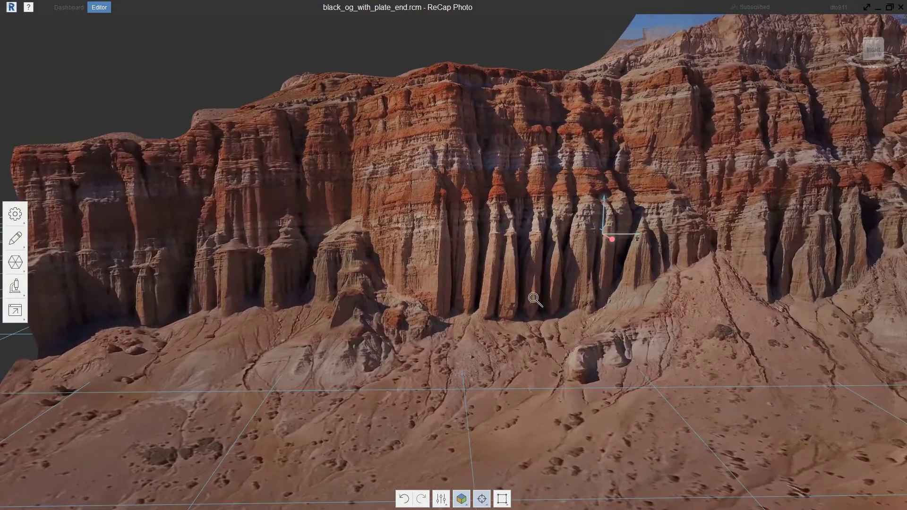
click(14, 314)
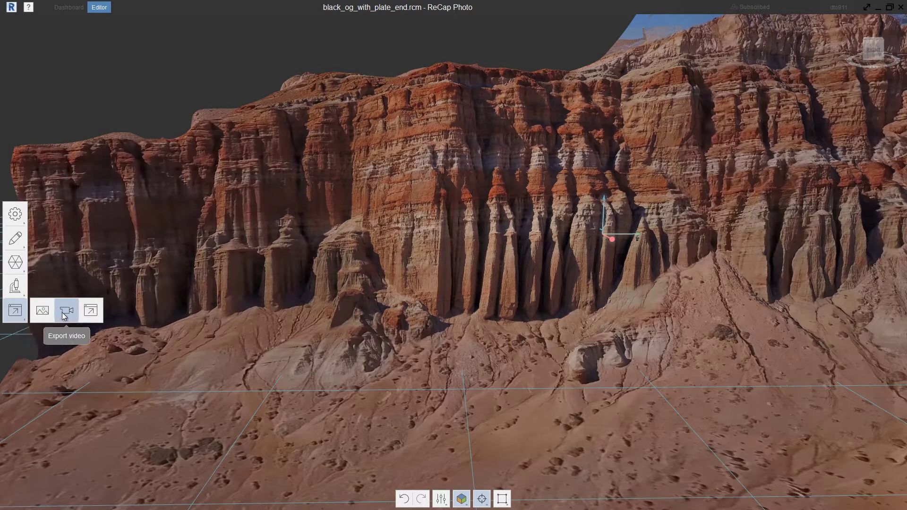
click(89, 310)
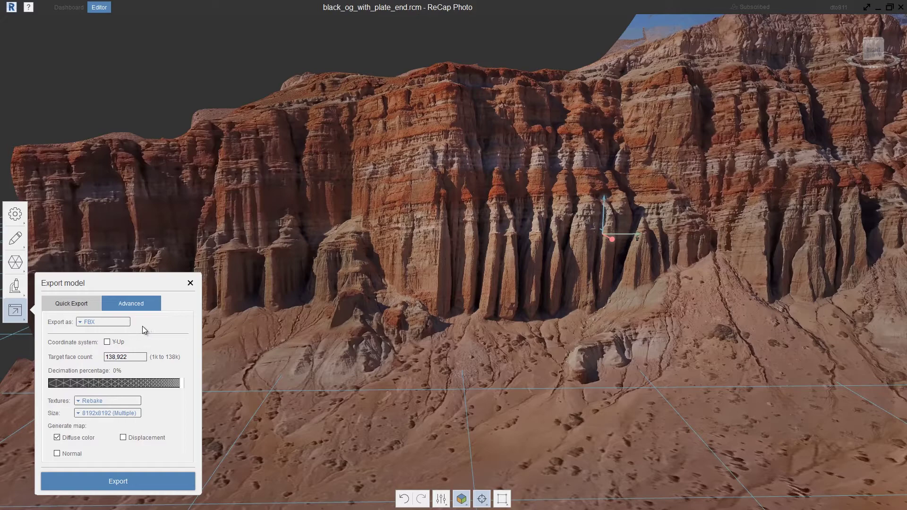
click(148, 483)
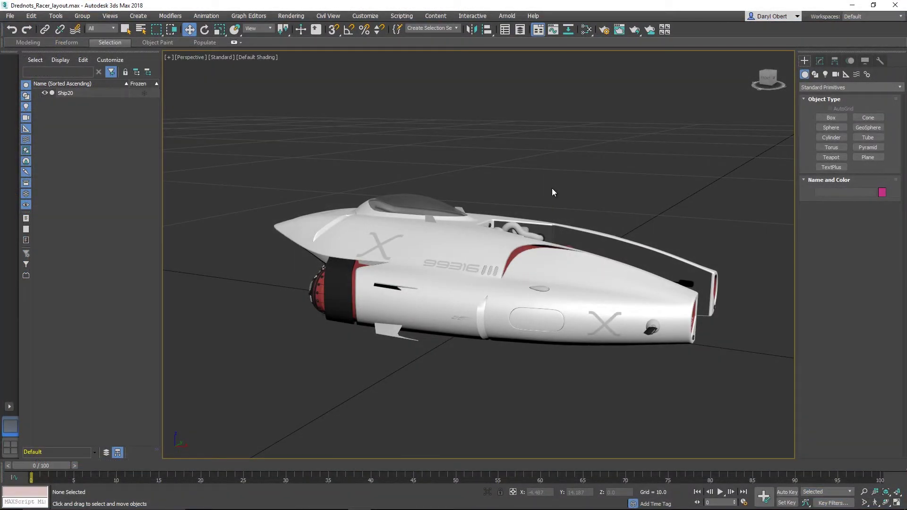
Step: Import red_cliff.0003.fbx into the ship layout scene using the current FBX import settings
alt+middle_drag(552, 188, 505, 189)
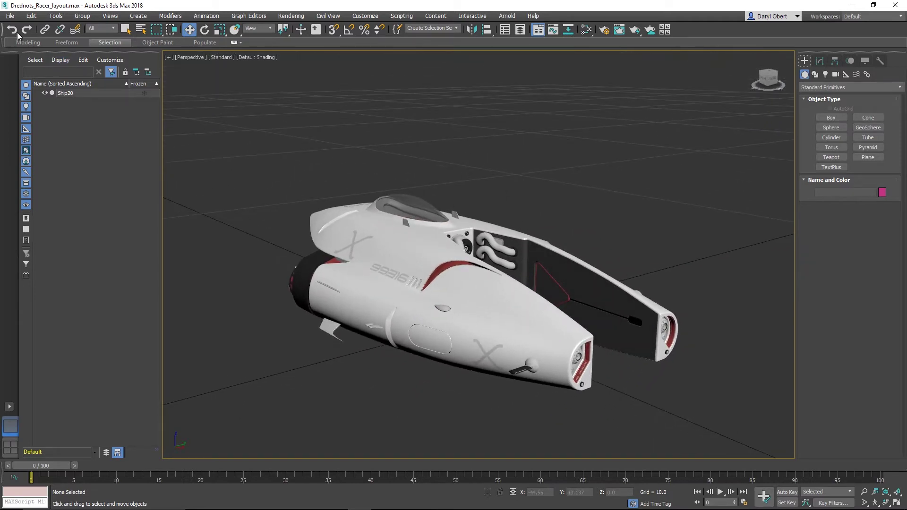
click(9, 15)
mouse_move(28, 146)
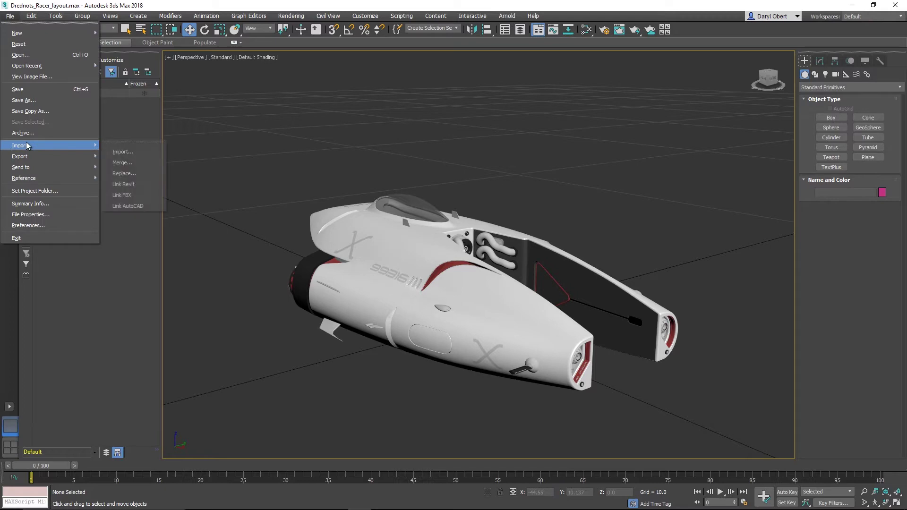
click(116, 153)
double_click(142, 75)
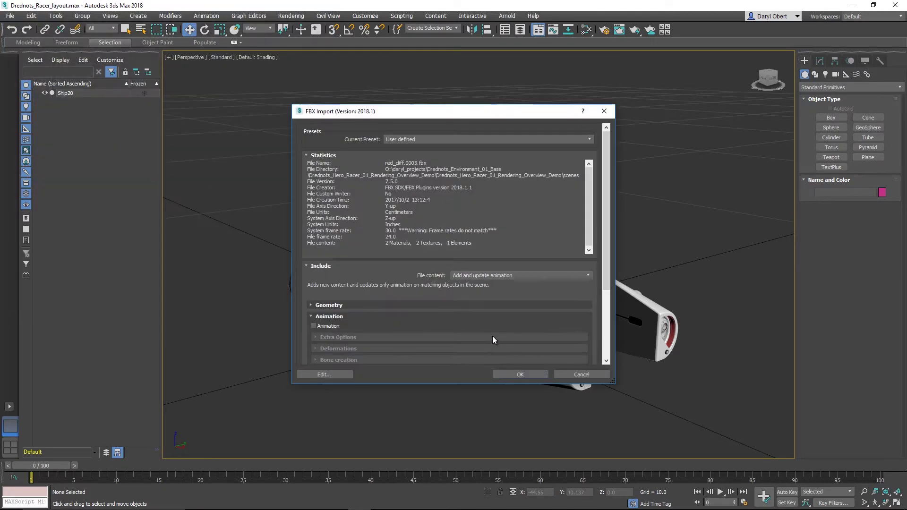
click(520, 374)
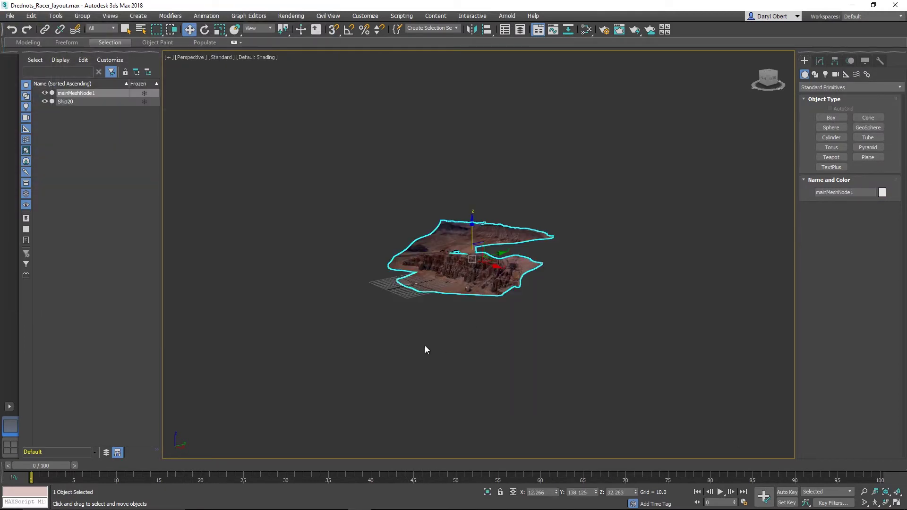
Step: Examine the imported cliff model around the ship and compare their relative scale
scroll(425, 348, up, 5)
alt+middle_drag(446, 346, 469, 325)
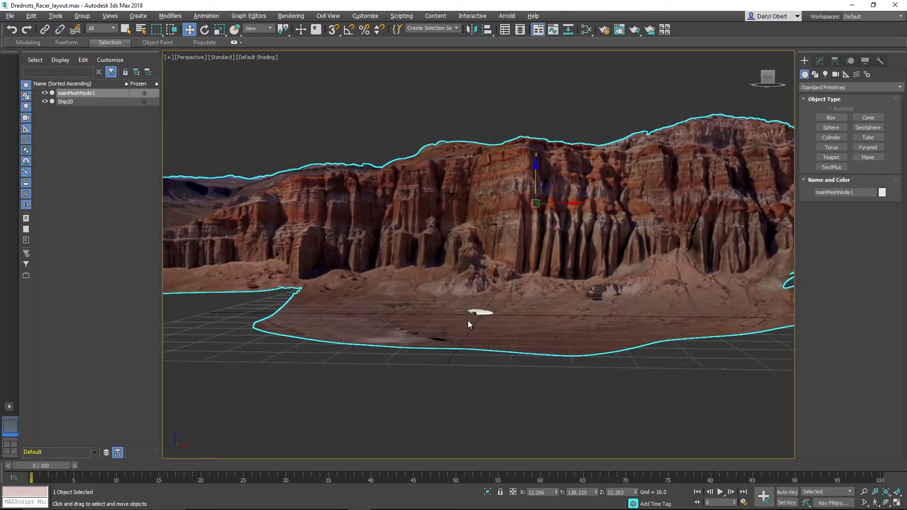
scroll(469, 324, up, 4)
scroll(469, 324, down, 1)
middle_drag(495, 297, 490, 316)
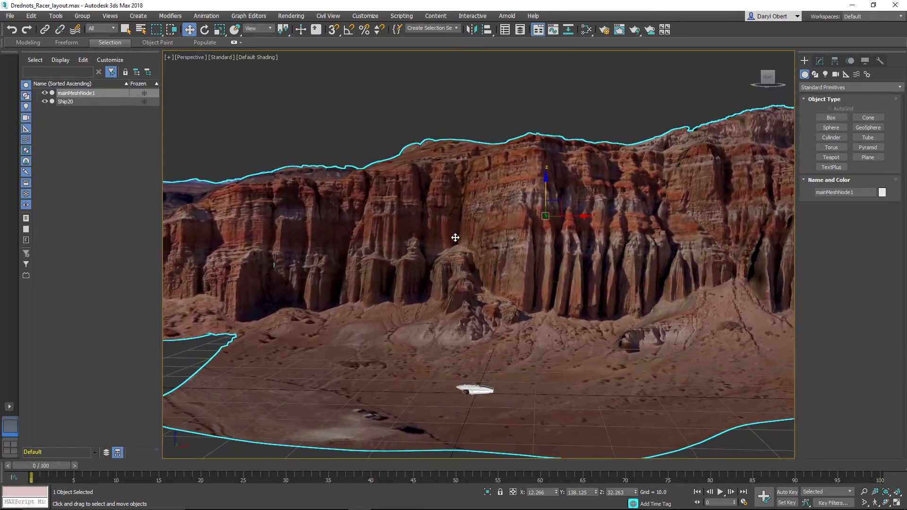
scroll(477, 242, up, 5)
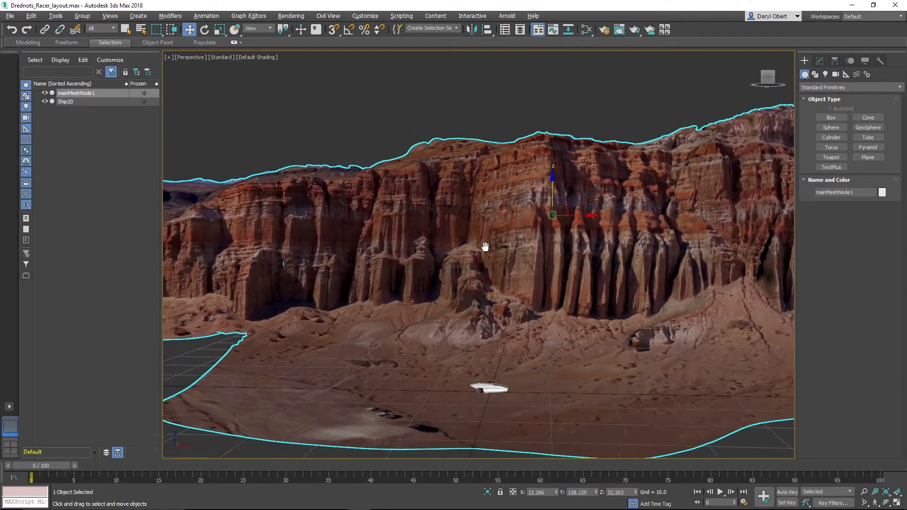
scroll(480, 234, down, 2)
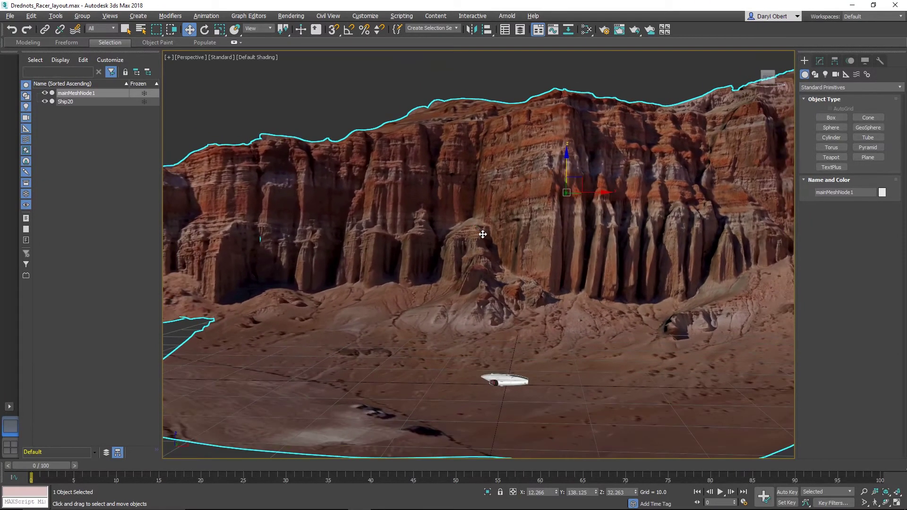
Step: Freeze the cliff mesh and disable Show Frozen in Gray in its object properties
click(145, 94)
middle_drag(457, 219, 427, 207)
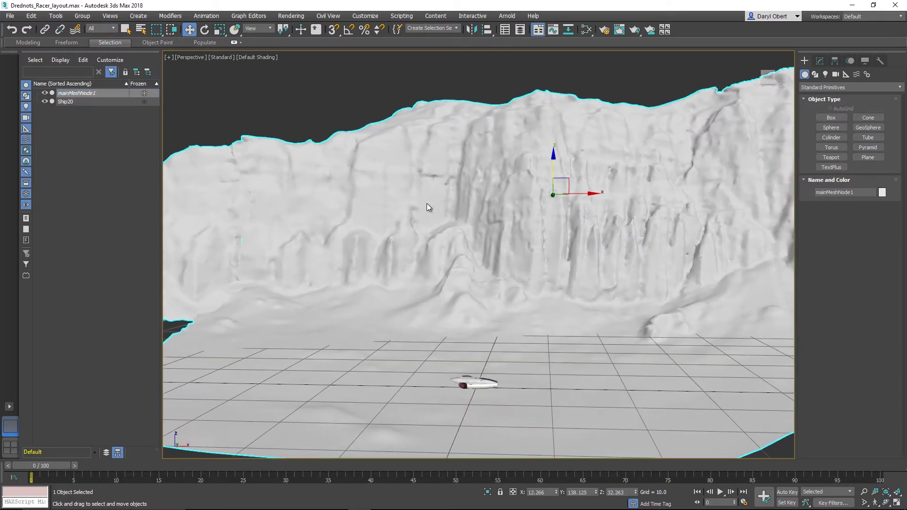
right_click(79, 94)
click(128, 151)
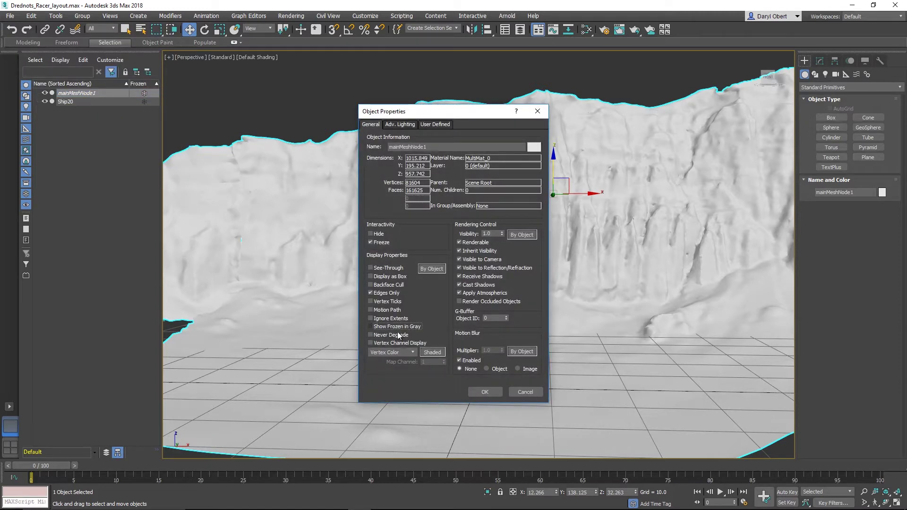
click(485, 392)
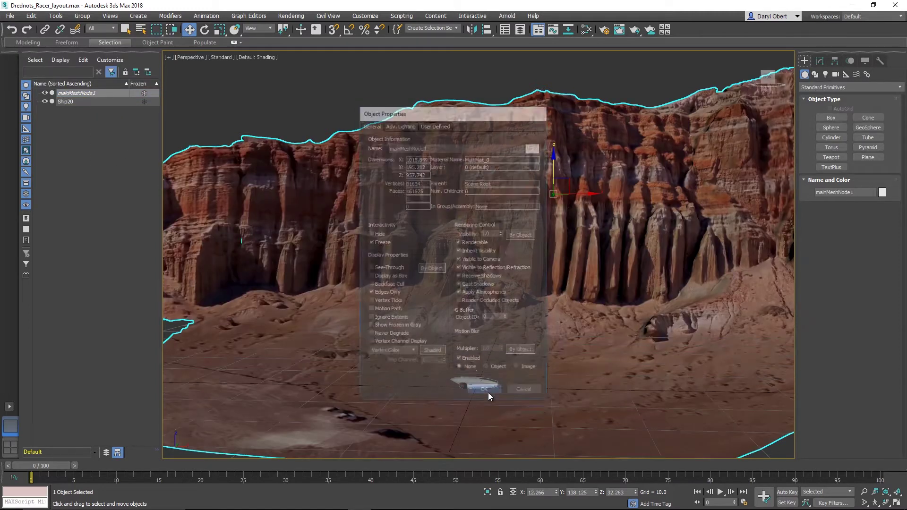
click(340, 96)
Step: Frame the ship in three-quarter side view low against the cliff and create a physical camera from that view
click(476, 382)
key(z)
alt+middle_drag(461, 353, 476, 342)
middle_drag(460, 299, 385, 344)
mouse_move(517, 343)
alt+middle_down()
mouse_move(520, 352)
mouse_move(503, 346)
alt+middle_up()
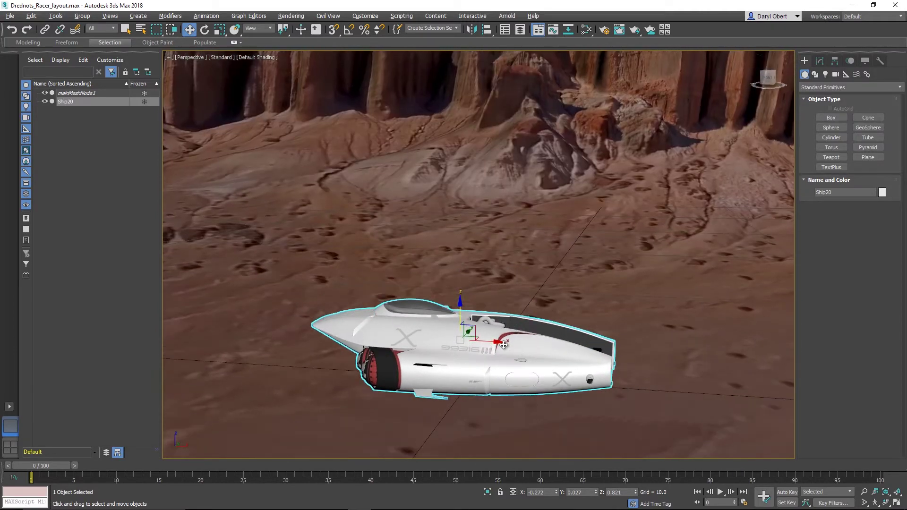
click(138, 15)
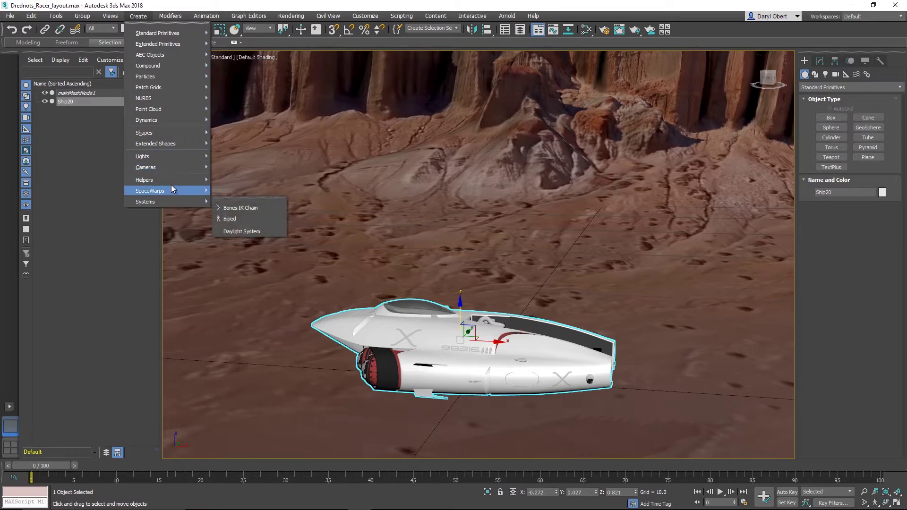
mouse_move(175, 167)
click(299, 207)
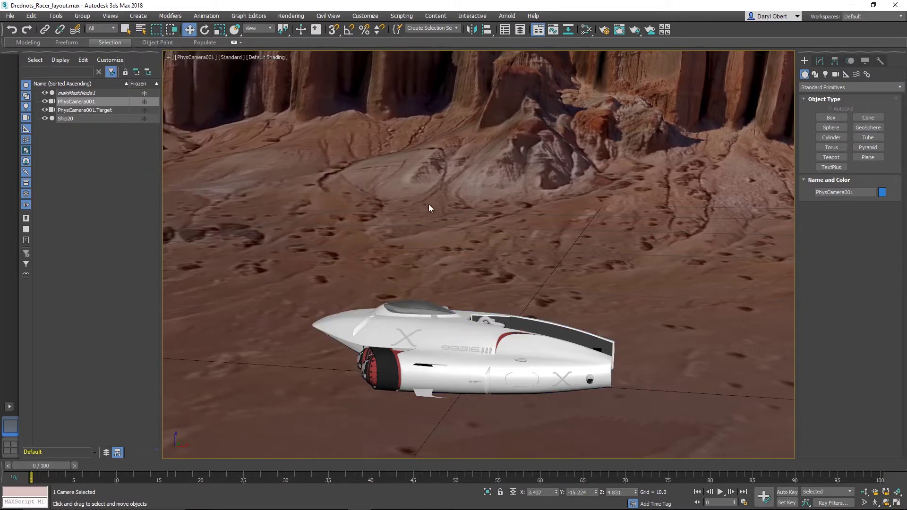
Step: Show the perspective and camera views together and adjust the camera to centre the ship, with the camera at a height of about 4.88
key(alt+w)
scroll(592, 158, down, 4)
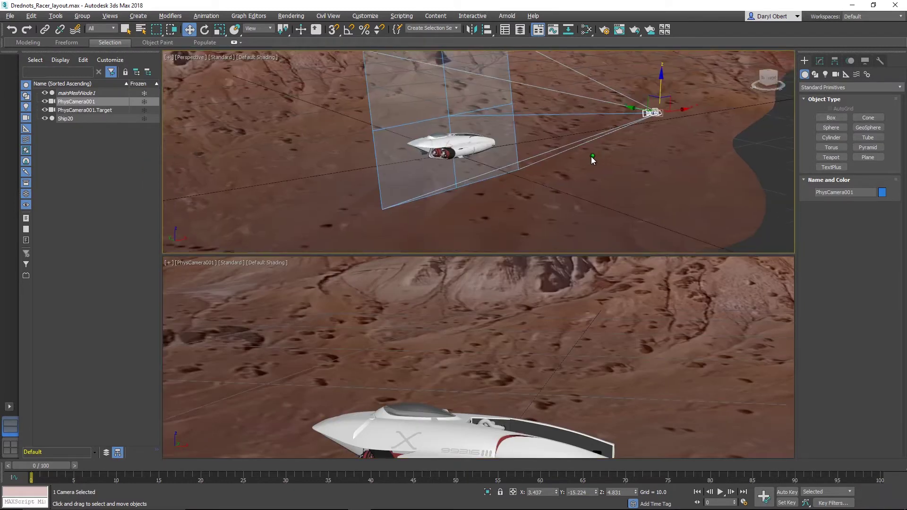
middle_drag(540, 141, 561, 162)
scroll(512, 166, up, 3)
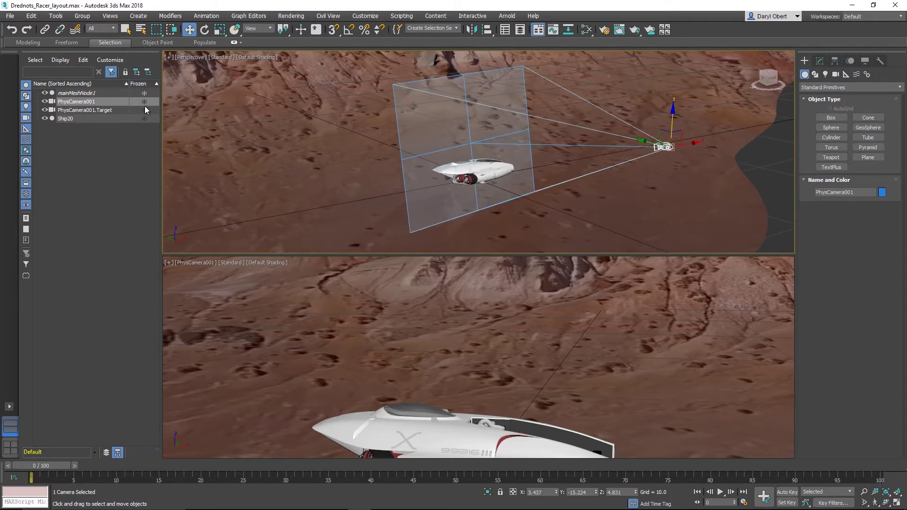
alt+middle_drag(663, 166, 641, 158)
scroll(599, 168, down, 1)
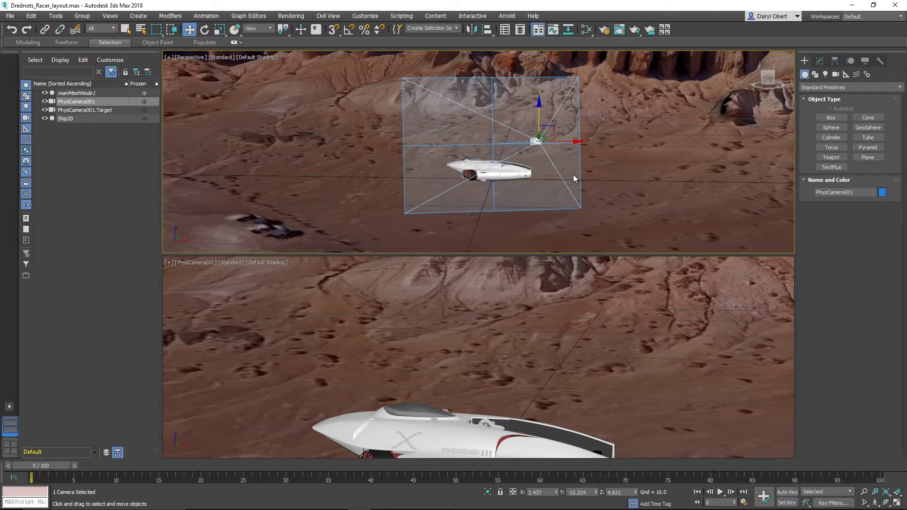
drag(538, 102, 539, 100)
middle_drag(624, 171, 612, 161)
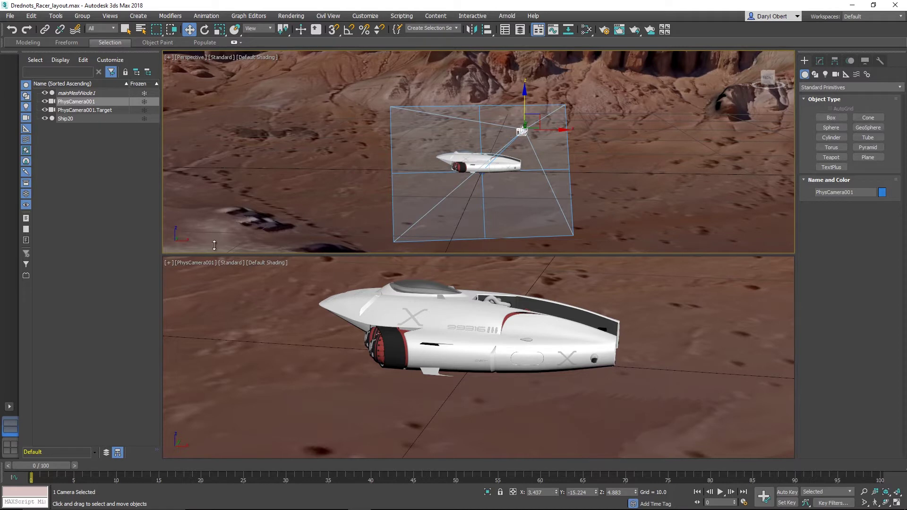
Step: Show safe frames in the camera view and set the render output size to 35mm Anamorphic (2.35:1)
click(194, 262)
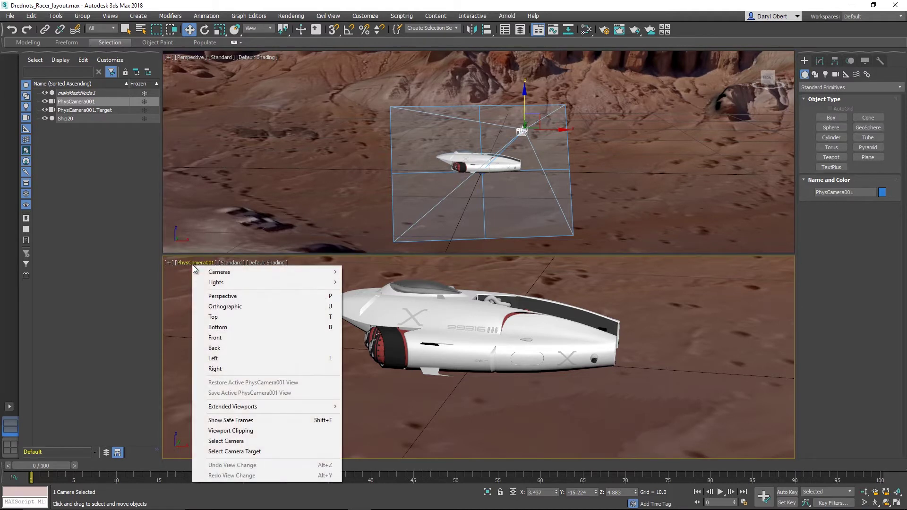
click(240, 420)
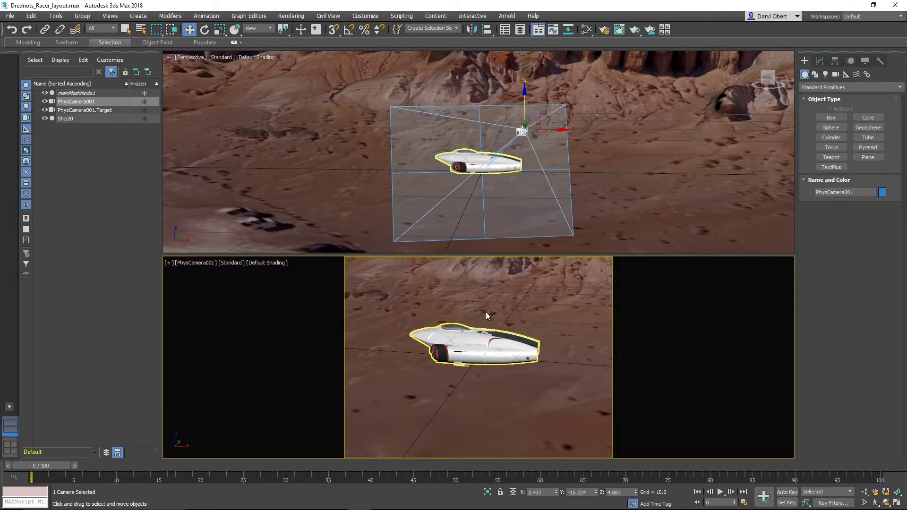
click(604, 30)
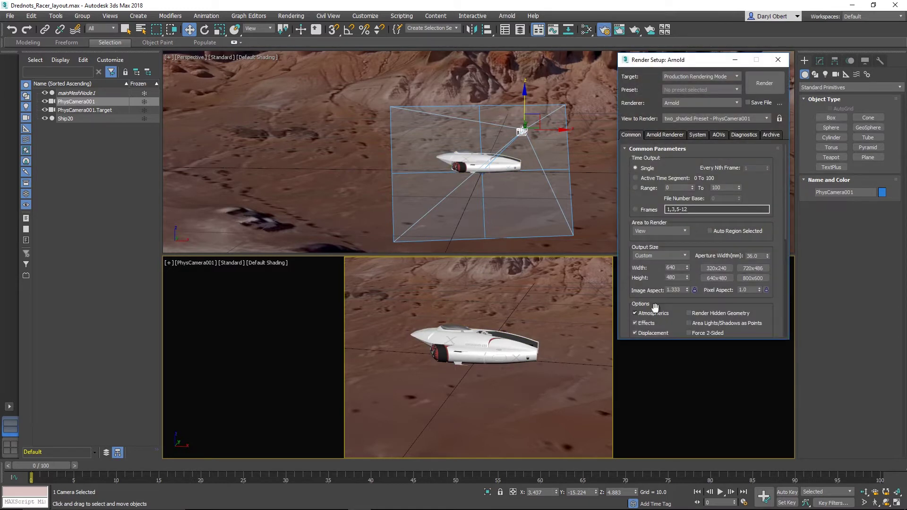
click(655, 256)
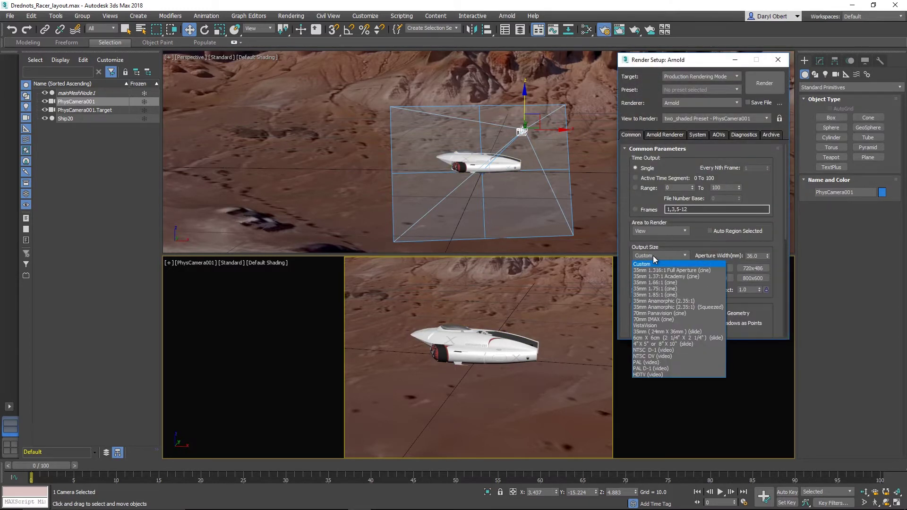
click(676, 302)
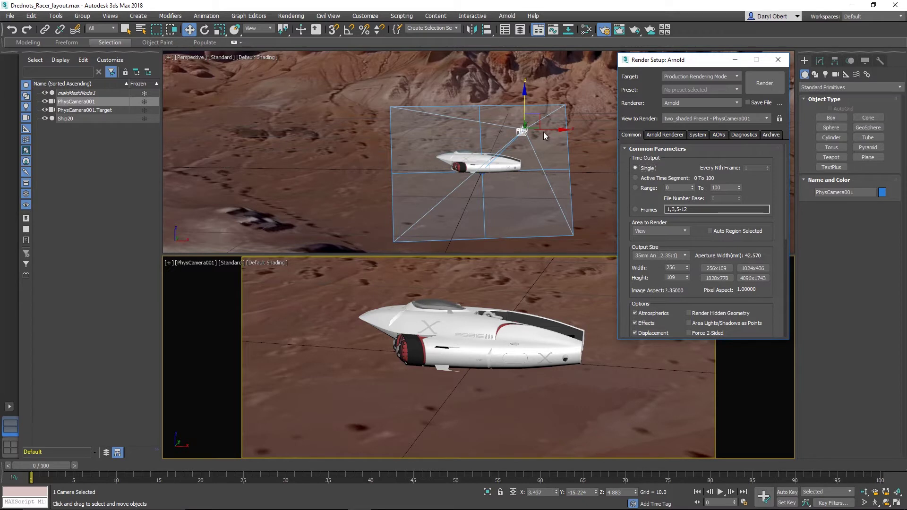
Step: Close the render settings and lower the camera to a height of about 1.28, nearly level with the ship
alt+middle_drag(543, 132, 537, 135)
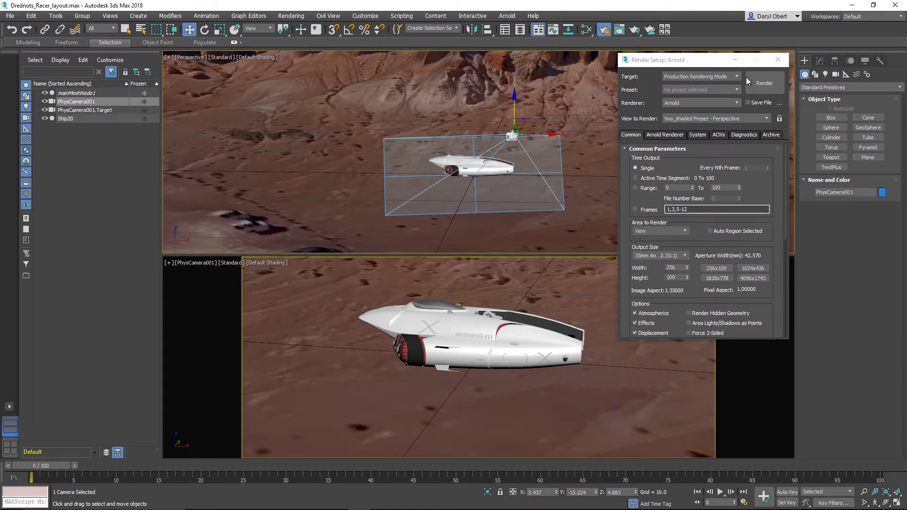
click(778, 60)
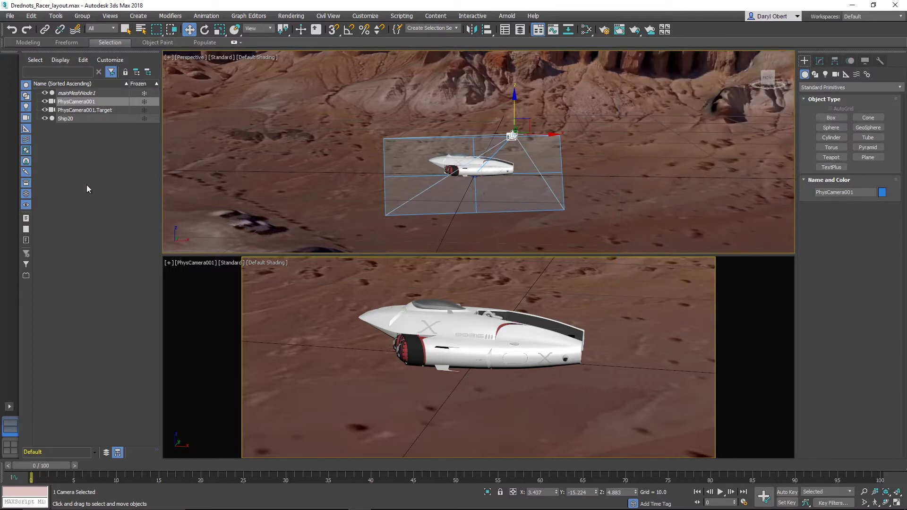
key(F2)
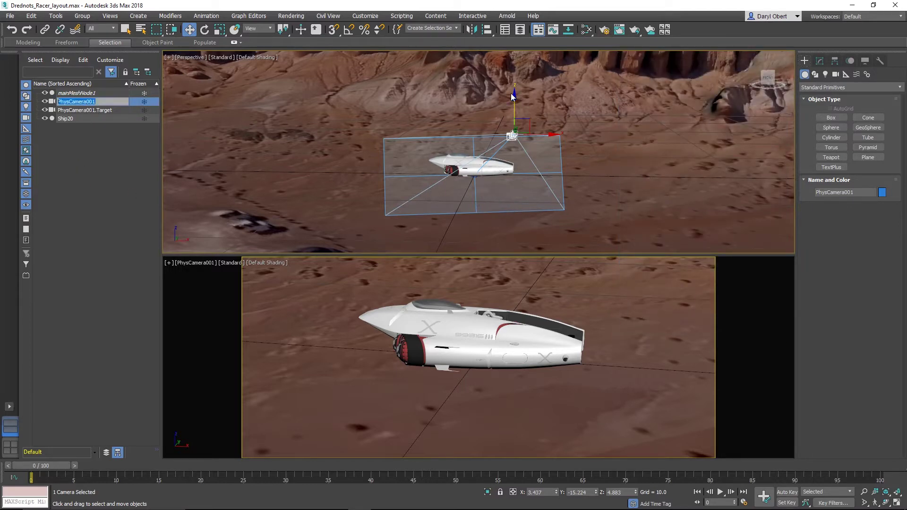
drag(516, 97, 512, 159)
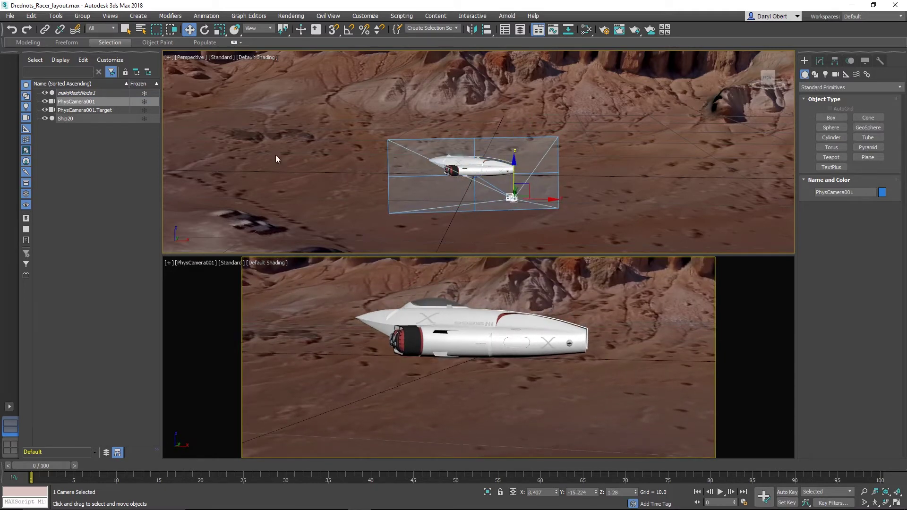
Step: Raise the ship, camera and camera target together in front of the cliff face, bringing the camera to a height of about 24.6
ctrl+click(77, 118)
key(z)
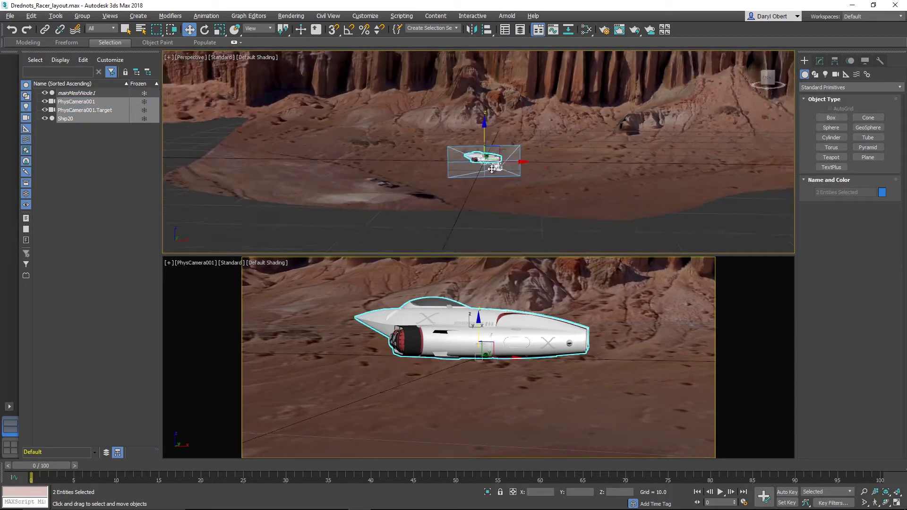
alt+middle_drag(492, 169, 506, 176)
drag(482, 126, 482, 46)
middle_drag(456, 120, 496, 189)
drag(519, 121, 519, 72)
middle_drag(544, 149, 542, 169)
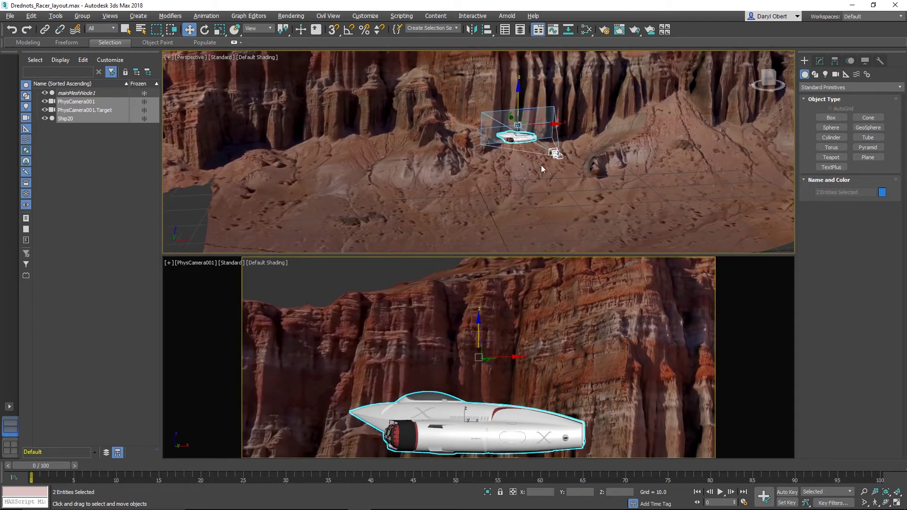
Step: Reselect the ship, camera and target and shift them together along the cliff in negative X, bringing the camera to about X -9.73
scroll(538, 151, down, 3)
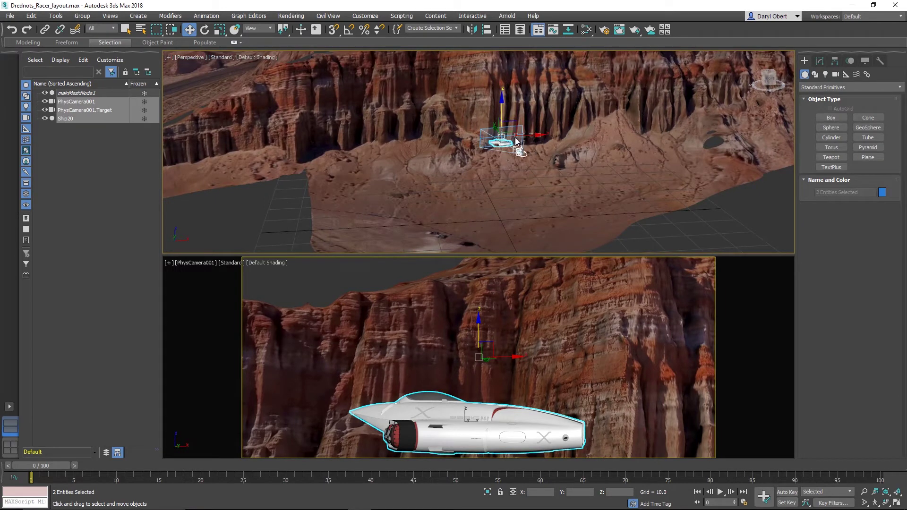
click(520, 142)
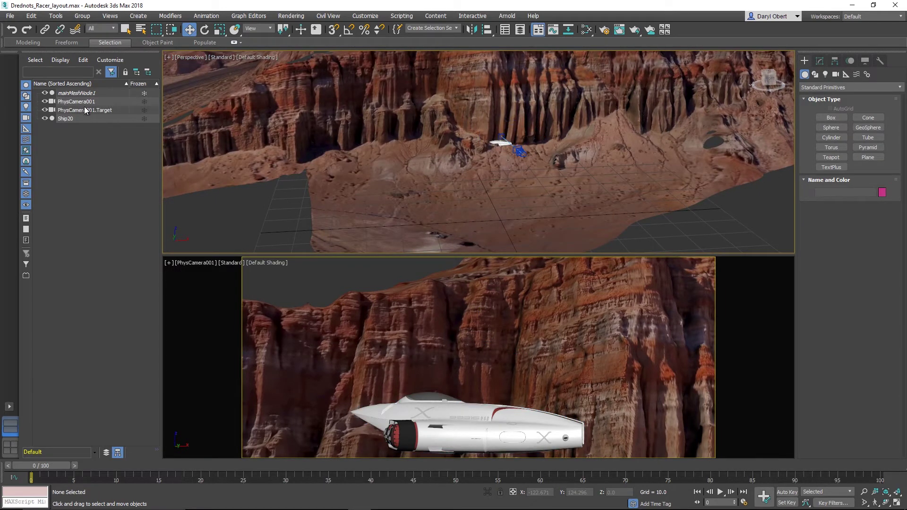
click(78, 117)
click(71, 104)
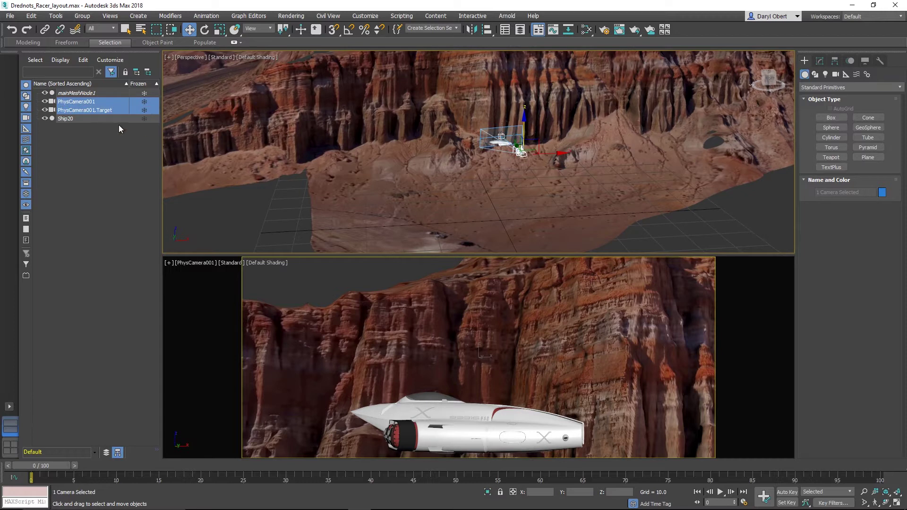
ctrl+click(66, 119)
drag(531, 136, 484, 137)
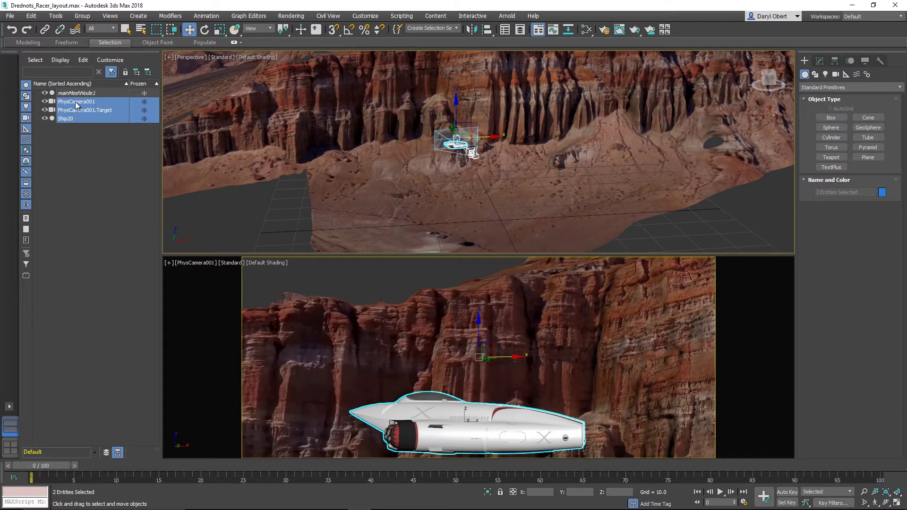
Step: Move only the camera in positive X to about -3.76 to view the ship at more of an angle
click(105, 156)
click(78, 101)
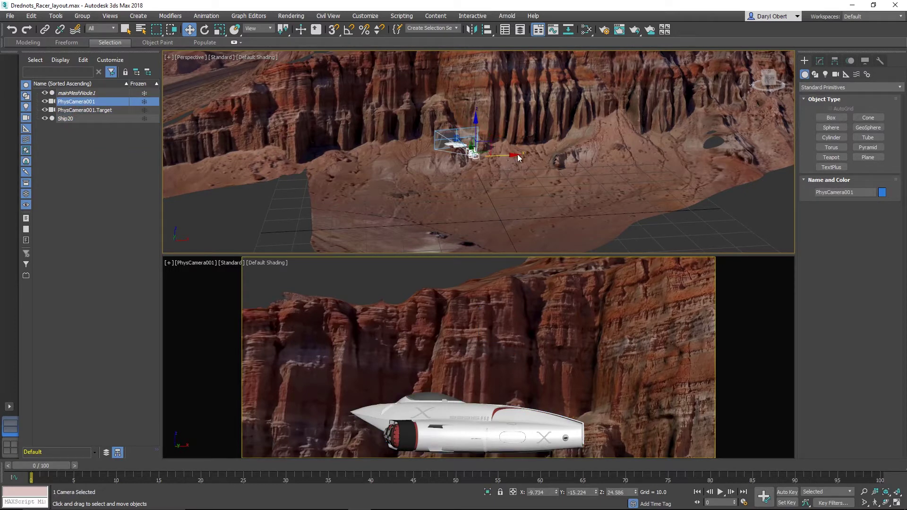
drag(515, 155, 536, 155)
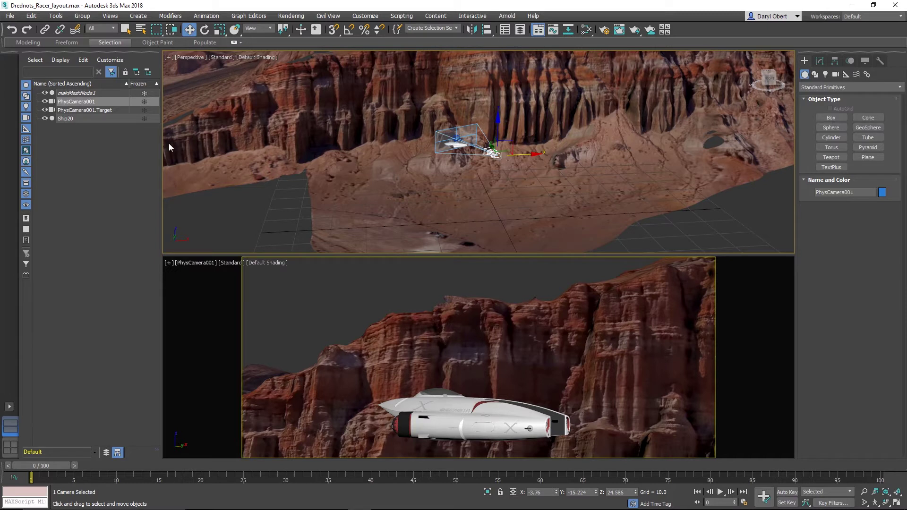
Step: Select the ship, camera and camera target, then enable Set Key mode with linear default tangents for keying them at frame 0
ctrl+click(84, 112)
shift+click(73, 117)
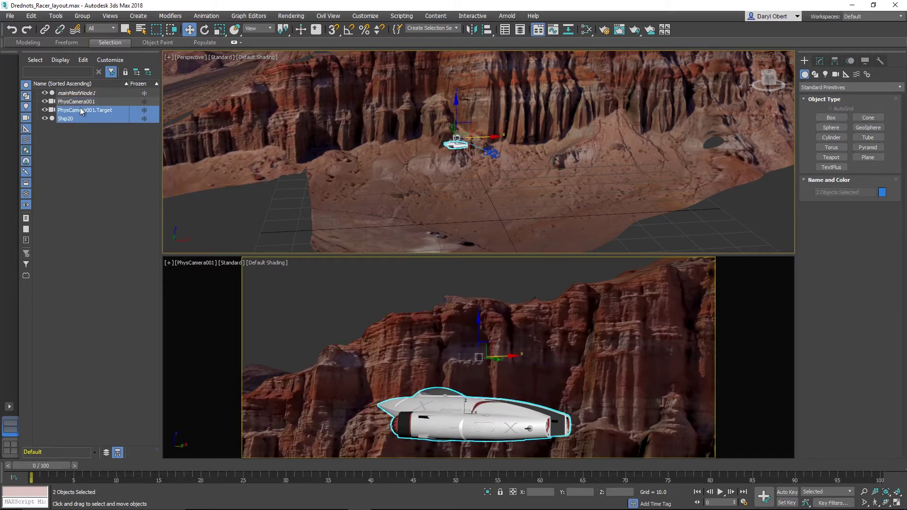
ctrl+click(82, 103)
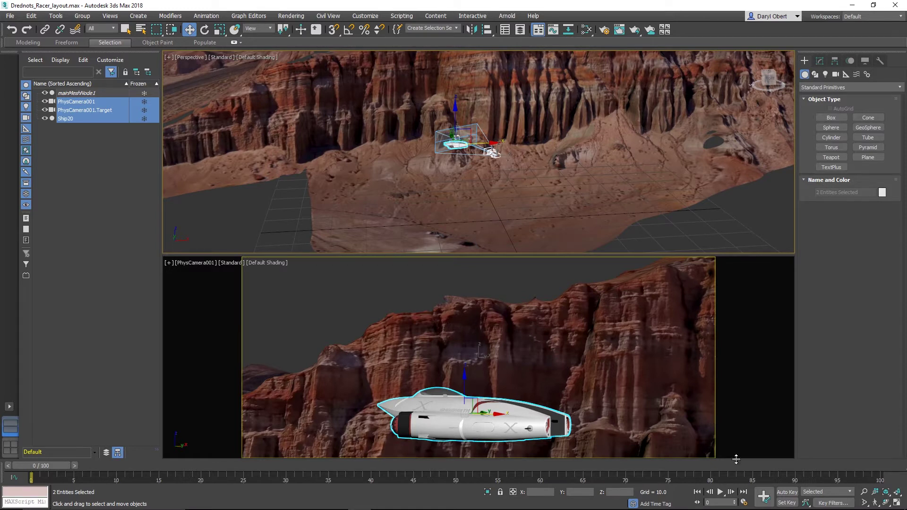
click(787, 503)
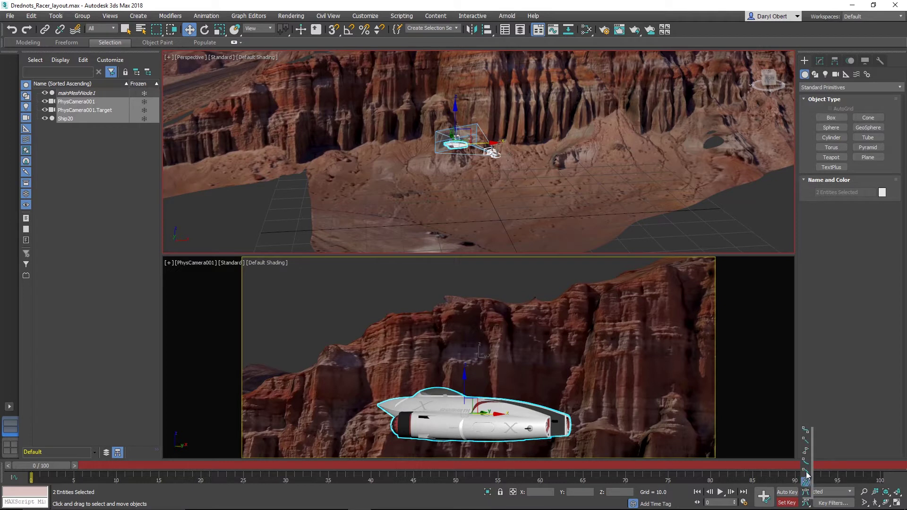
click(805, 443)
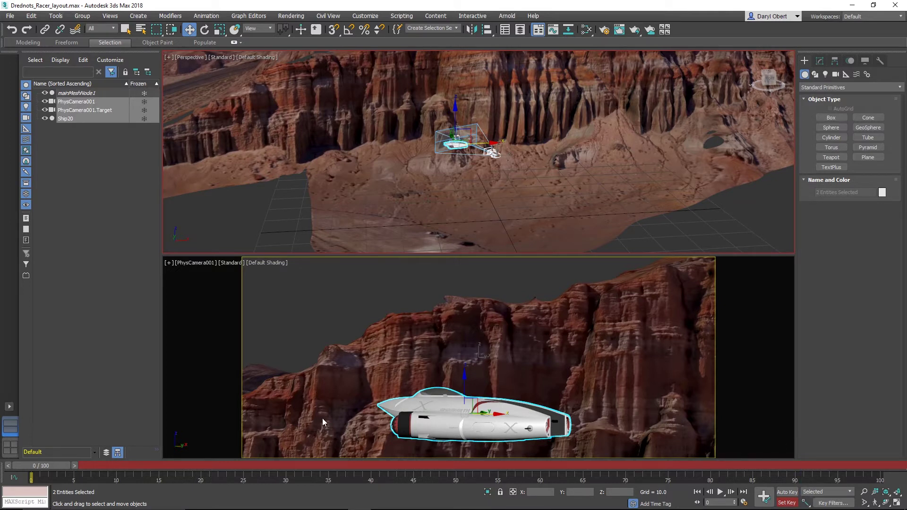
right_click(342, 376)
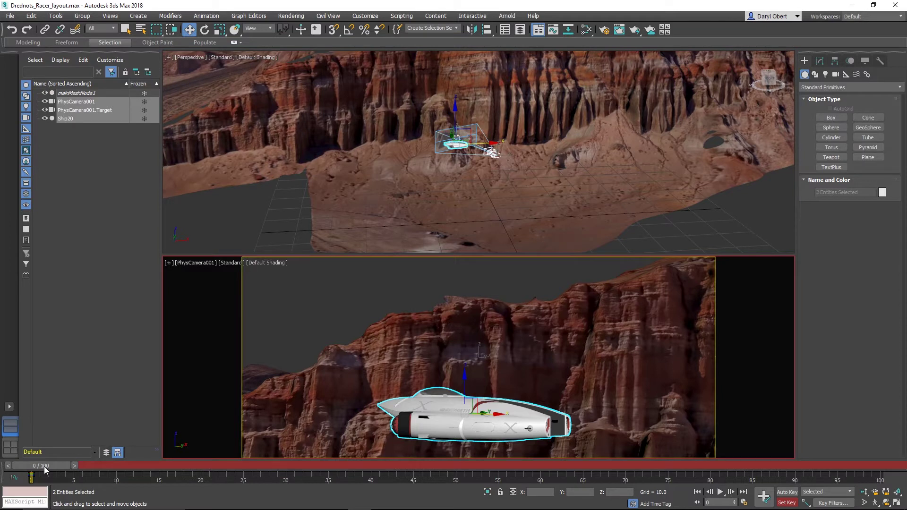
Step: At frame 100, move the ship and target along the cliff in positive X and bring the camera to about X 41.12, Z 23.17
drag(47, 469, 864, 467)
key(w)
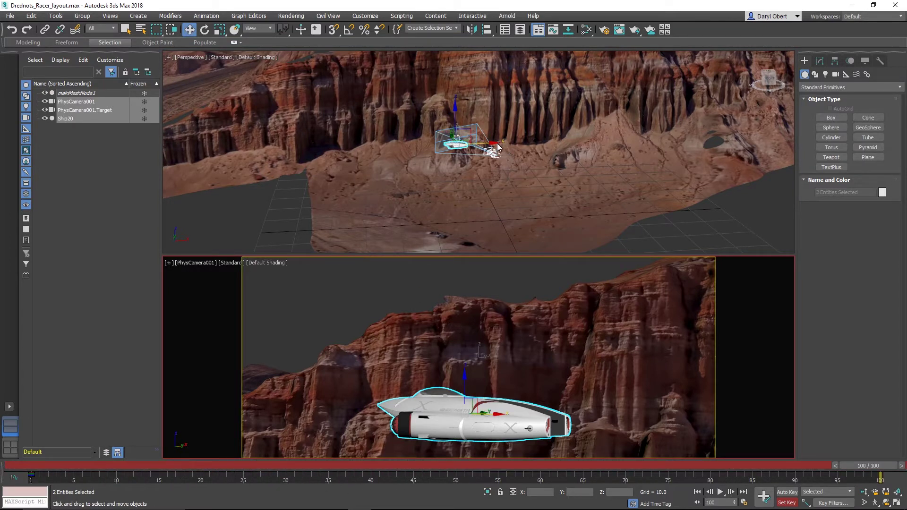
right_click(492, 140)
click(486, 141)
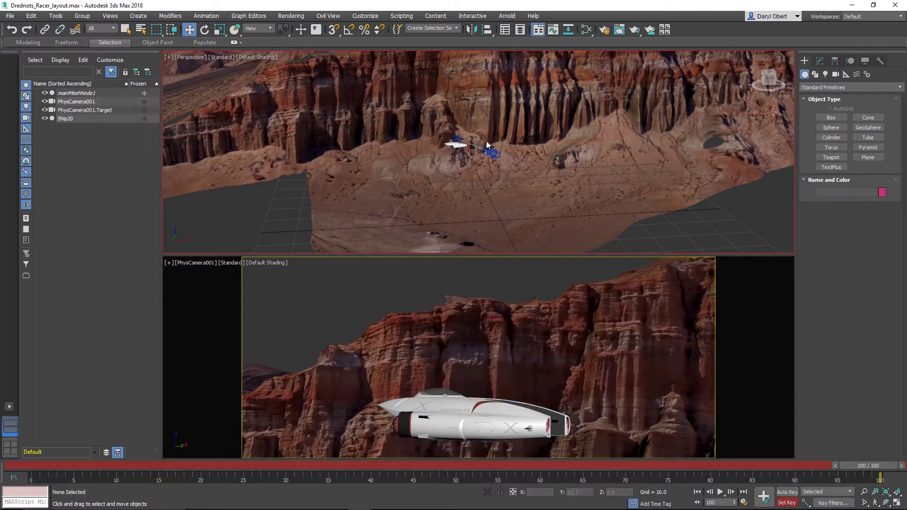
click(93, 104)
click(84, 110)
ctrl+click(71, 118)
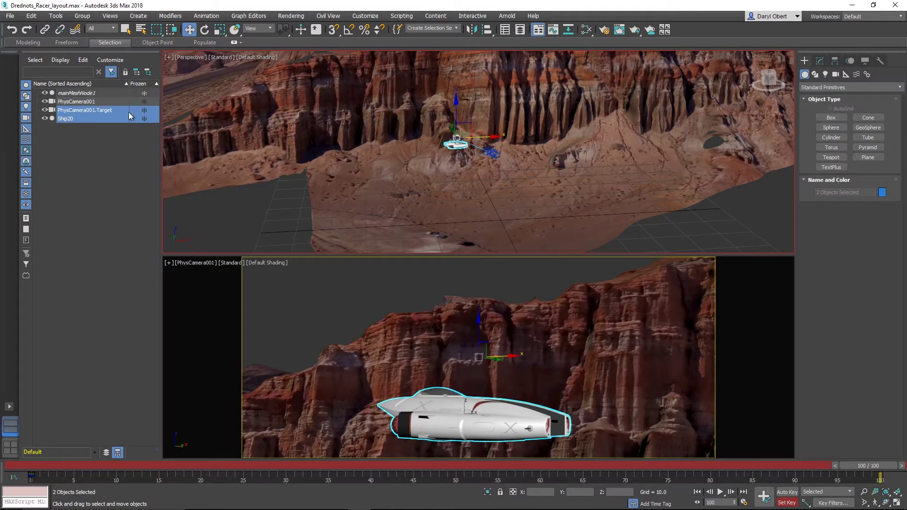
drag(495, 136, 683, 141)
click(721, 177)
click(686, 141)
drag(656, 112, 660, 117)
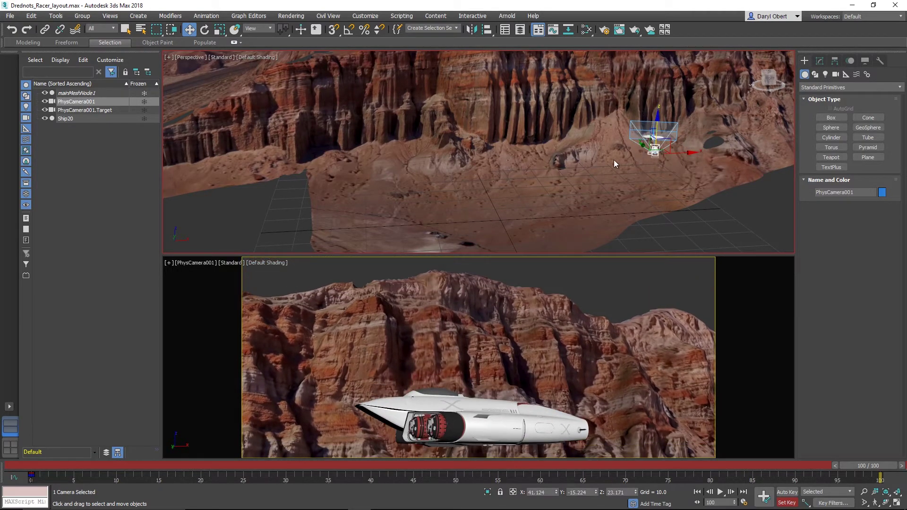
Step: Bank the ship toward the camera and move it out of the shot to about X 63.13, Z 26.68
click(66, 119)
key(e)
drag(662, 119, 667, 189)
key(w)
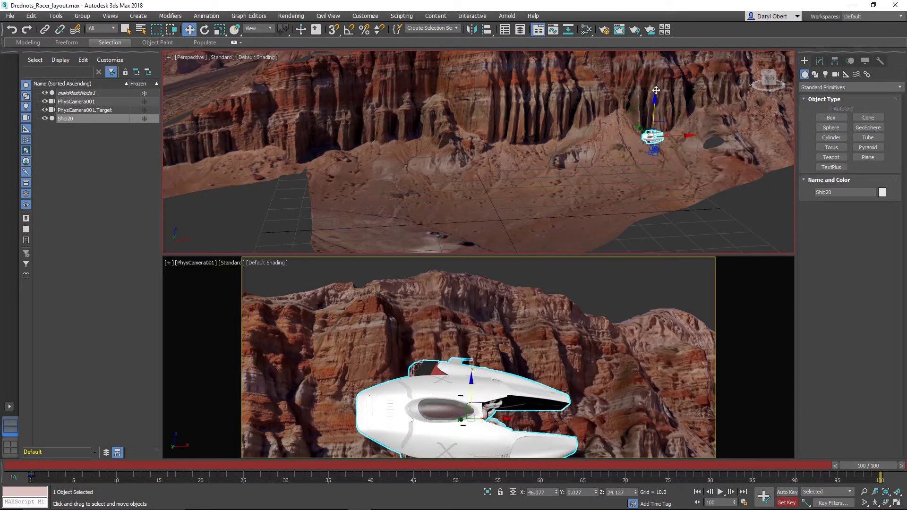
click(654, 95)
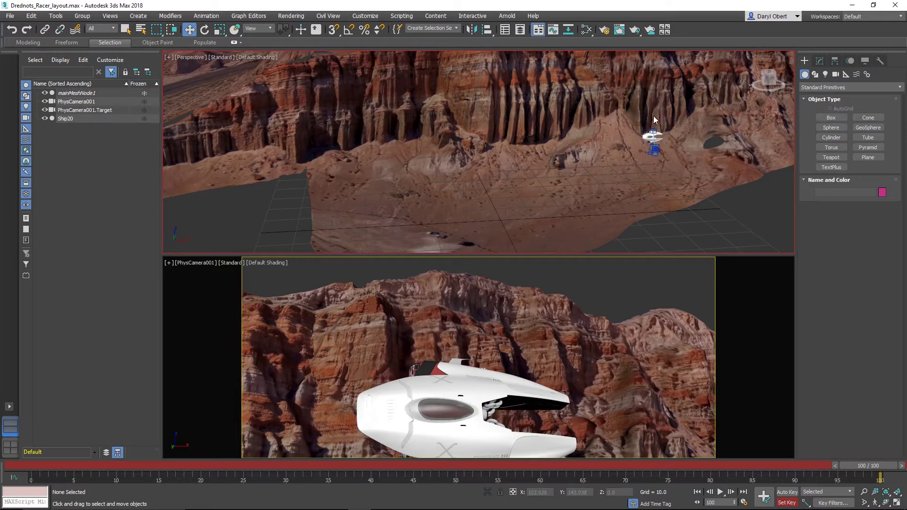
click(74, 119)
drag(656, 104, 741, 126)
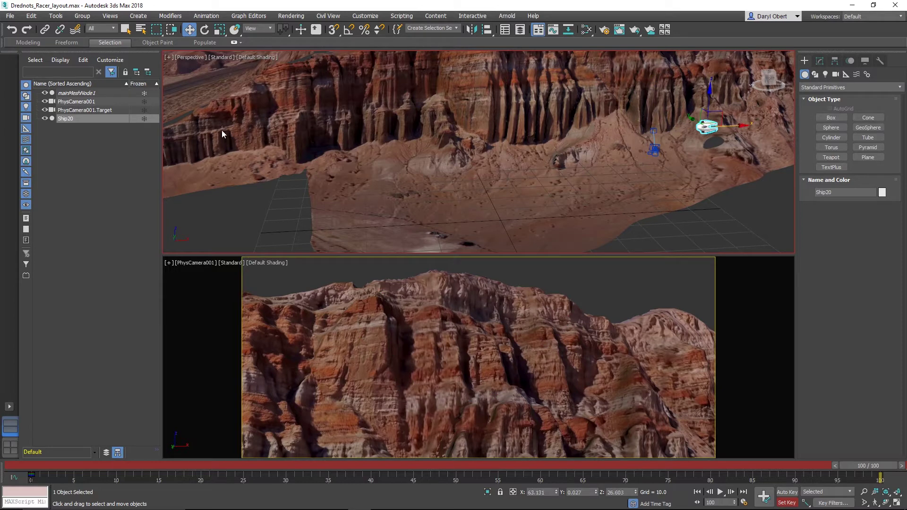
Step: Reselect the ship, camera and target together, key them at frame 100 and return to frame 0
click(87, 103)
shift+click(69, 119)
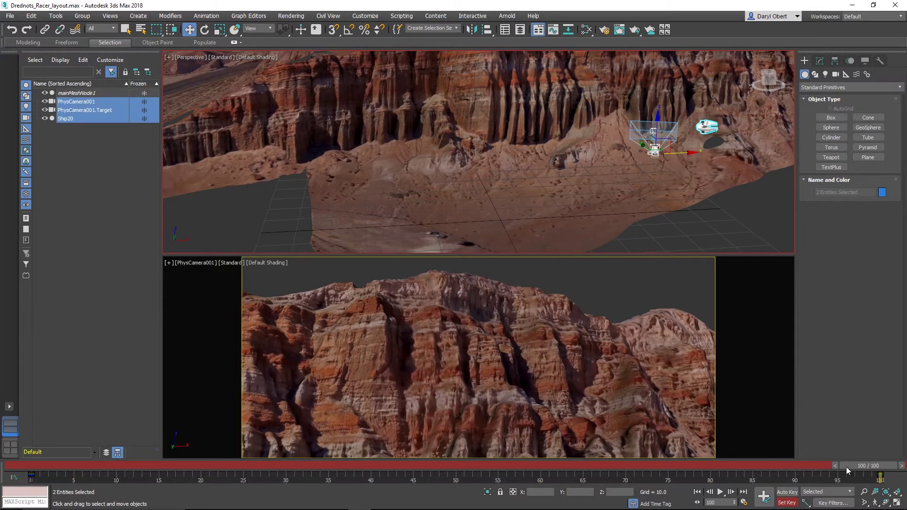
drag(862, 466, 19, 460)
key(w)
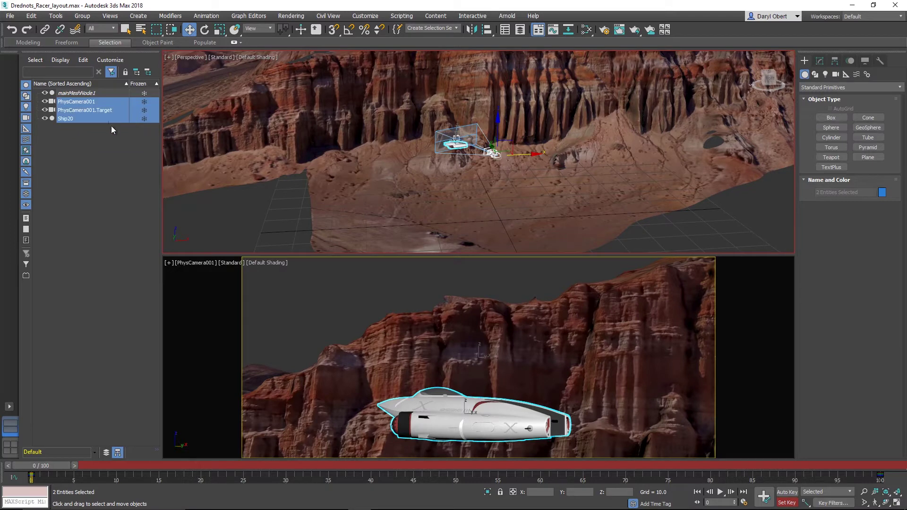
Step: At frame 0, move the ship in negative X to about -32.31 and scrub the animation in the maximised camera view
click(64, 118)
drag(494, 142, 430, 148)
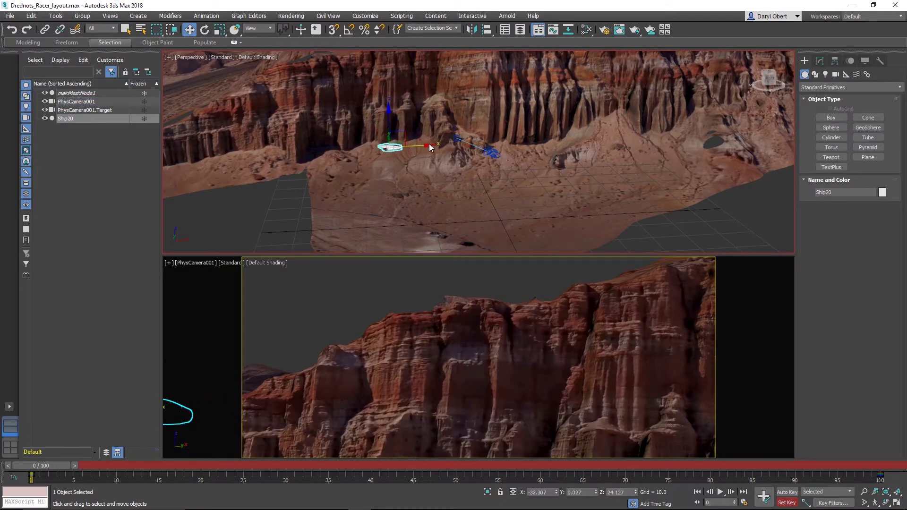
click(375, 294)
key(alt+w)
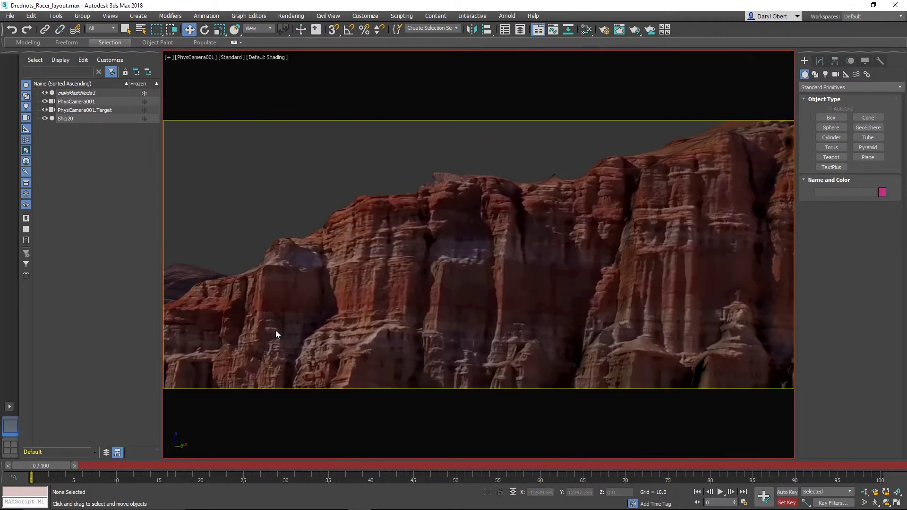
drag(45, 471, 498, 474)
key(w)
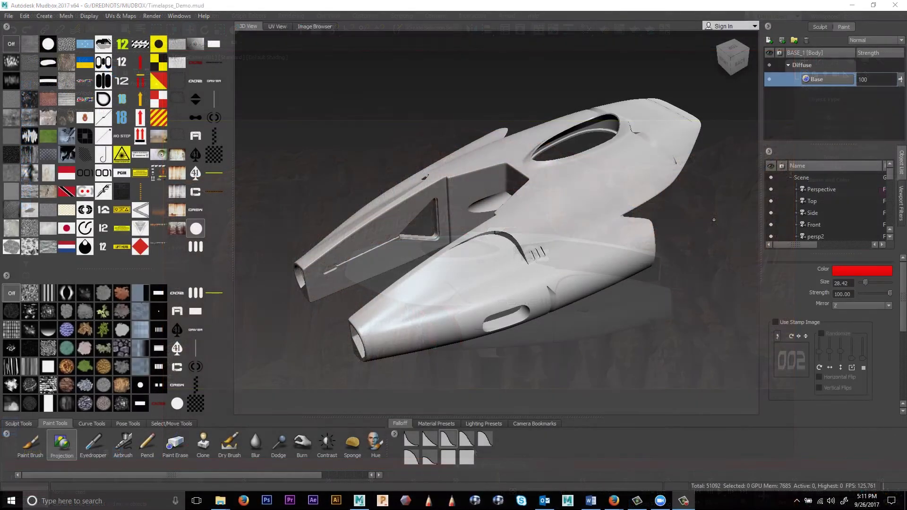
Step: In Mudbox, add a diffuse paint layer named Color above the ship body's Base layer
alt+drag(494, 240, 731, 186)
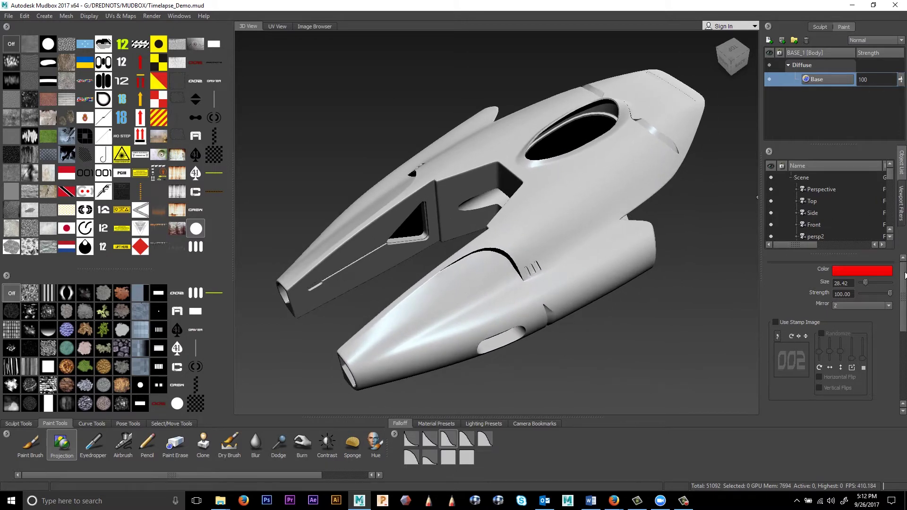
scroll(904, 275, down, 5)
click(769, 41)
click(468, 278)
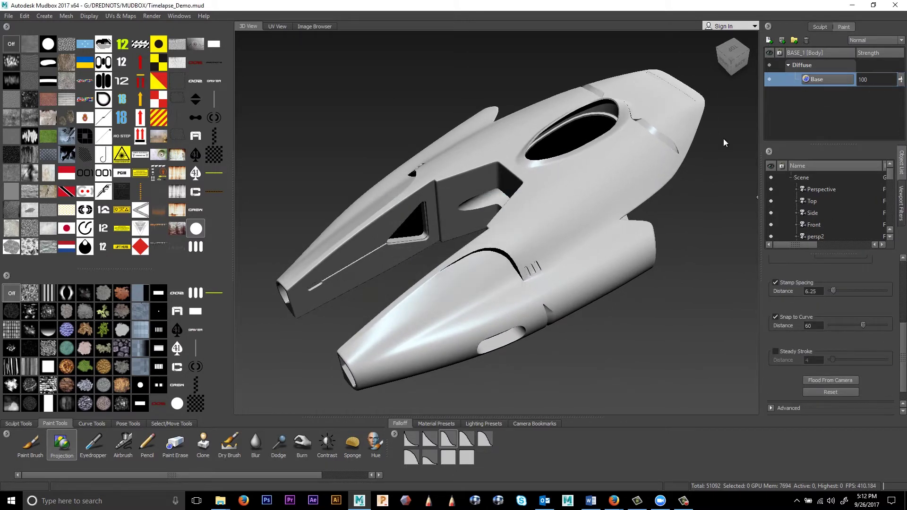
text(olor)
key(Return)
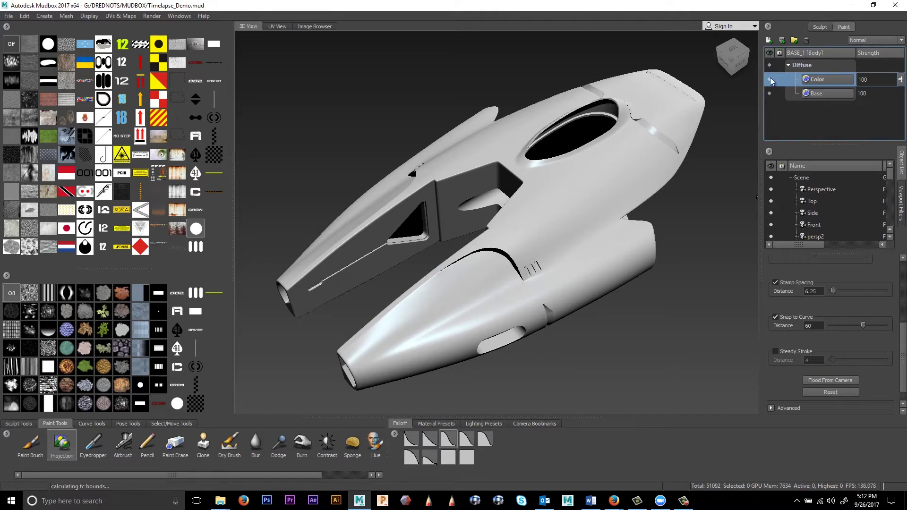
Step: Choose an orange paint colour and flood the Color layer using the Paint Brush
drag(901, 358, 902, 298)
click(869, 269)
click(463, 293)
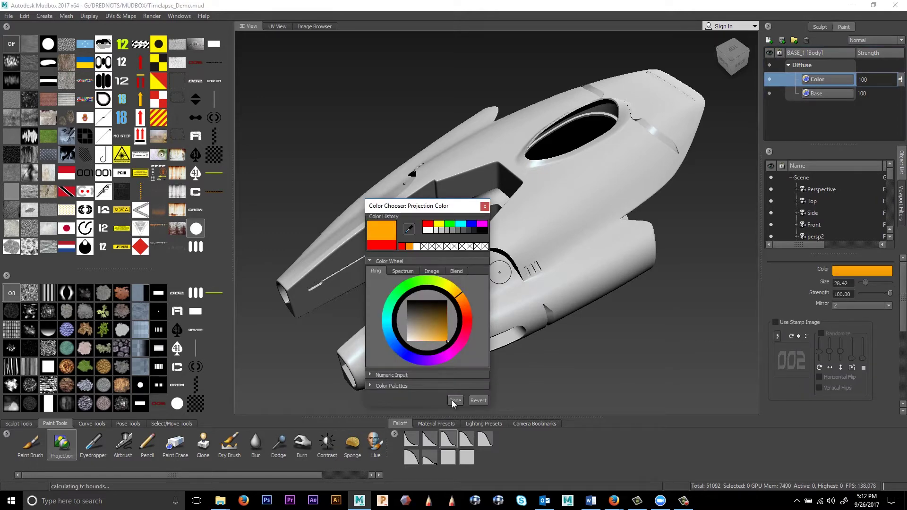
click(454, 403)
scroll(568, 261, down, 2)
scroll(569, 261, up, 1)
scroll(826, 370, down, 4)
scroll(852, 350, up, 2)
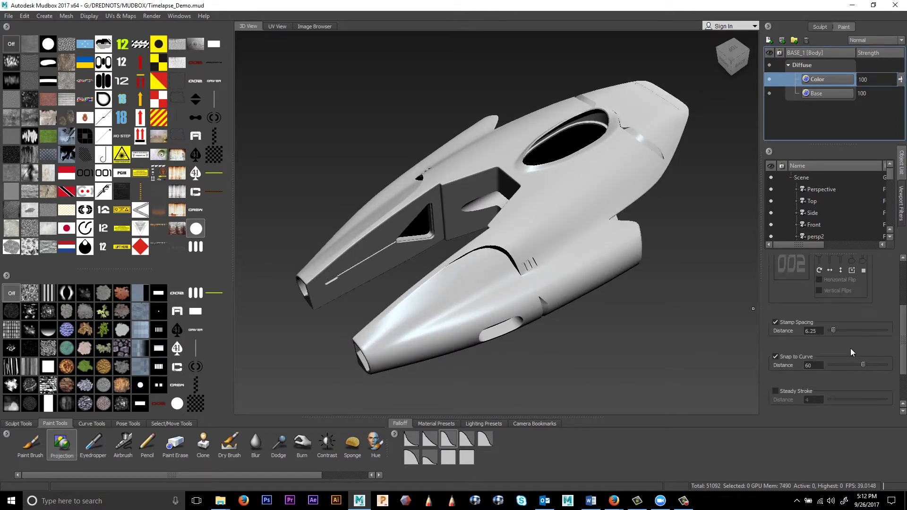
click(30, 444)
scroll(831, 331, down, 2)
click(830, 352)
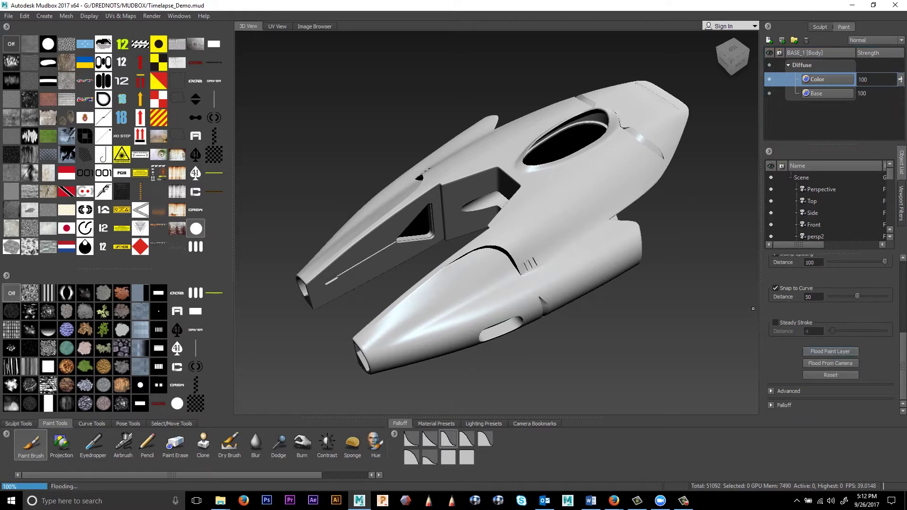
Step: Add another diffuse paint layer named Details_01 above the Color layer
scroll(831, 322, up, 3)
click(769, 40)
click(437, 289)
double_click(822, 79)
text(Details_01)
Step: From the top view, scale the white rectangle stencil over the hull and project a wide red stripe along its centre
click(732, 49)
scroll(495, 236, up, 2)
click(214, 43)
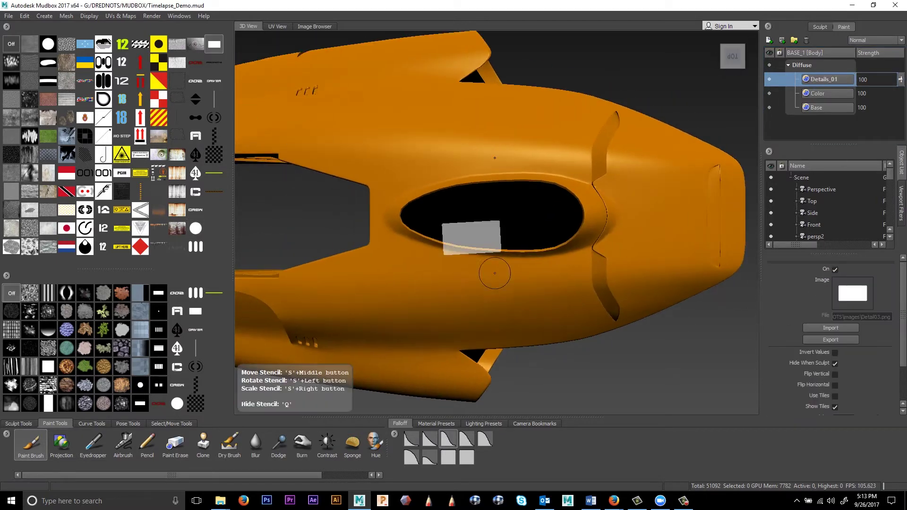
right_drag(495, 273, 576, 196)
middle_drag(576, 196, 626, 231)
click(61, 444)
click(862, 270)
click(411, 264)
click(459, 415)
mouse_move(737, 170)
mouse_down()
mouse_move(378, 170)
mouse_move(706, 189)
mouse_move(662, 217)
mouse_up()
alt+drag(661, 217, 491, 198)
click(195, 228)
middle_drag(573, 277, 640, 217)
click(834, 357)
click(834, 357)
scroll(816, 386, down, 1)
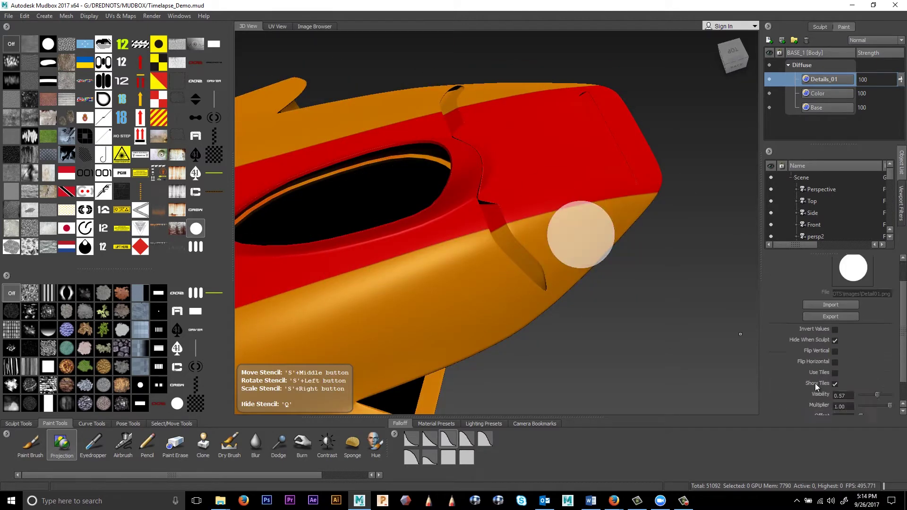
scroll(816, 386, up, 1)
alt+drag(685, 293, 661, 279)
right_drag(619, 271, 650, 271)
Step: Project red through the rectangle stencil across the nose, extending the centre stripe over the ship's front tip
click(214, 44)
mouse_move(628, 303)
alt+mouse_down()
mouse_move(603, 305)
mouse_move(628, 265)
alt+mouse_up()
middle_drag(628, 264, 587, 287)
drag(587, 287, 583, 260)
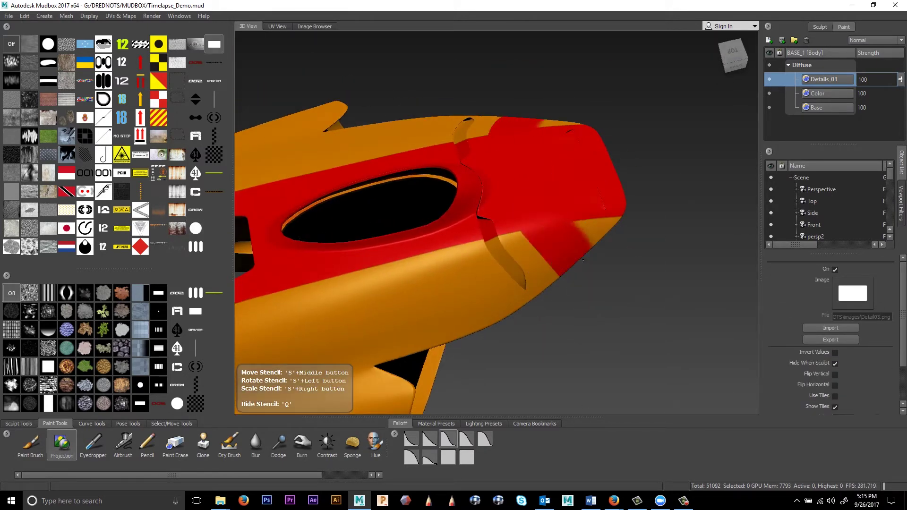
key(q)
Step: Project a thin red line across both sides of the hull behind the cockpit opening using the vertical line stencil
alt+drag(578, 208, 552, 212)
alt+right_drag(552, 213, 515, 213)
click(214, 99)
alt+shift+drag(570, 240, 543, 265)
drag(571, 241, 548, 284)
middle_drag(571, 264, 516, 305)
drag(519, 268, 519, 312)
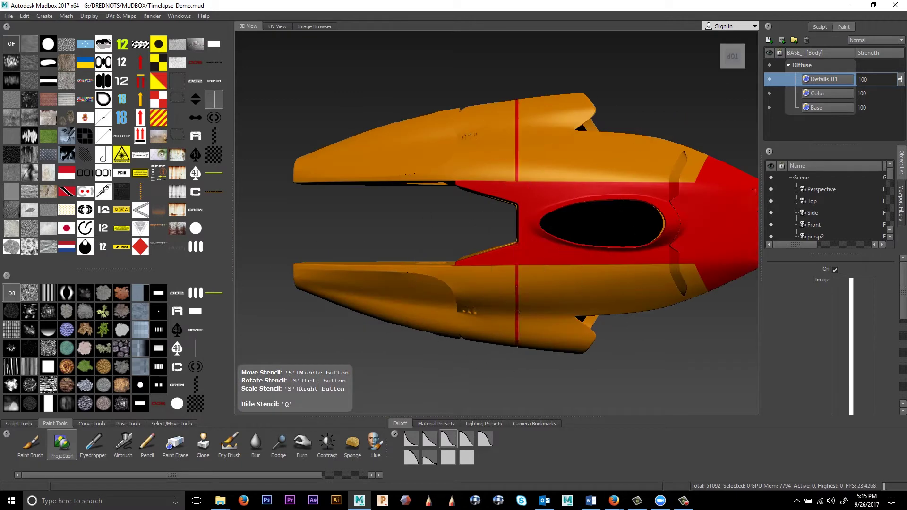
click(732, 74)
click(732, 74)
drag(519, 246, 518, 326)
key(q)
Step: Project the three-bar stencil in red beside the cockpit opening and switch to Paint Erase
alt+drag(519, 213, 540, 269)
alt+right_drag(567, 269, 541, 269)
click(196, 247)
click(735, 51)
alt+right_drag(543, 222, 595, 222)
alt+middle_drag(557, 274, 510, 213)
right_drag(529, 279, 474, 279)
middle_drag(518, 272, 547, 244)
drag(525, 243, 569, 243)
click(175, 446)
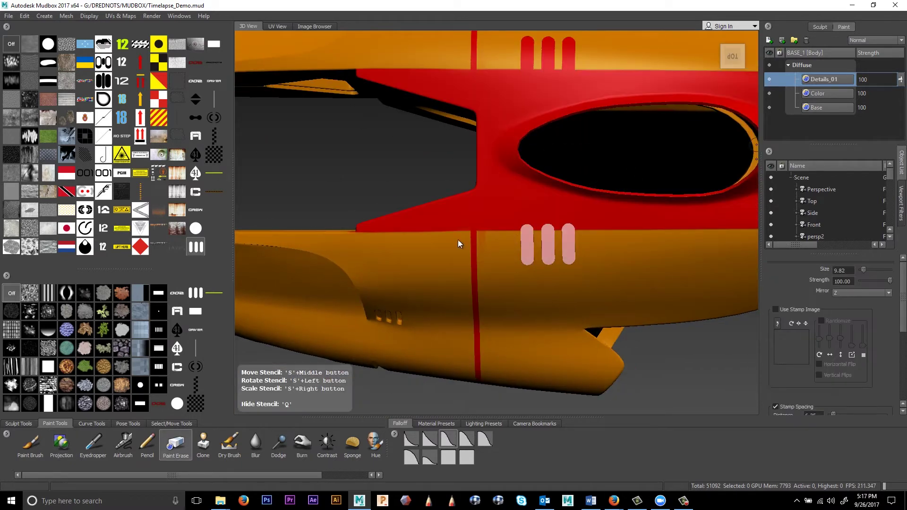
alt+right_drag(458, 244, 421, 244)
key(q)
Step: Project the split-ring emblem stencil in black onto the side of the engine hull
alt+drag(496, 246, 496, 156)
alt+right_drag(426, 222, 482, 222)
alt+middle_drag(425, 227, 540, 229)
click(214, 117)
click(61, 446)
click(834, 277)
drag(524, 199, 588, 200)
key(q)
Step: Project the distressed letter C stencil in white onto the ship's side fin
alt+right_drag(585, 212, 519, 213)
alt+drag(519, 213, 585, 265)
alt+drag(586, 213, 567, 222)
alt+right_drag(567, 222, 609, 222)
click(195, 191)
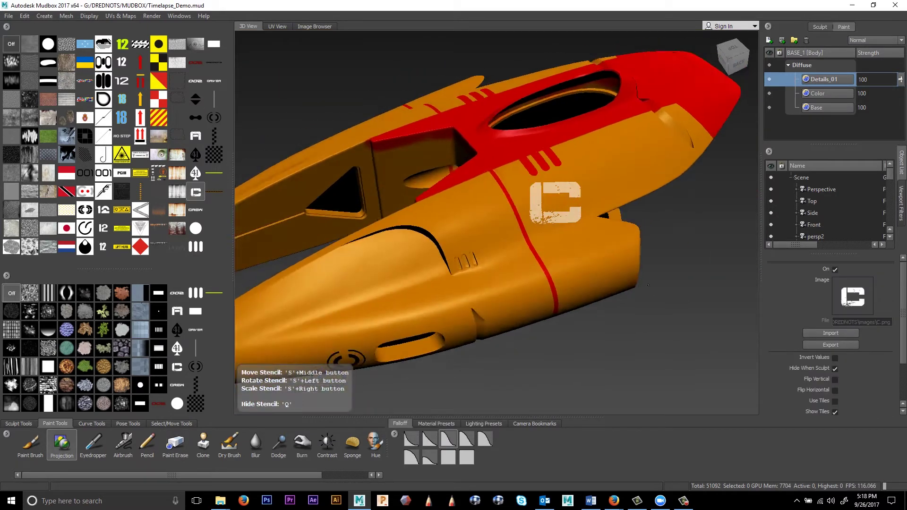
alt+drag(648, 285, 609, 331)
drag(590, 222, 540, 190)
drag(578, 306, 525, 264)
alt+drag(524, 265, 524, 222)
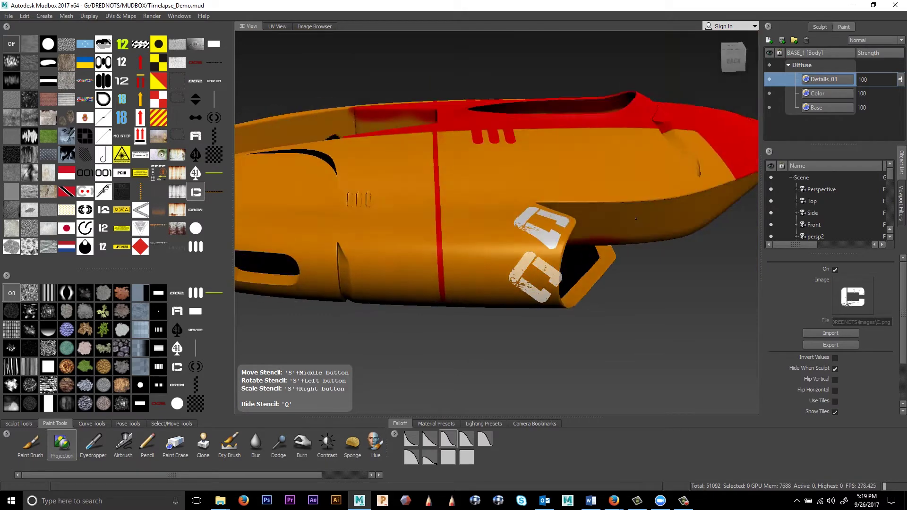
alt+right_drag(524, 246, 581, 246)
drag(574, 329, 543, 264)
key(q)
Step: Project the number 002 across the nose just above its front ridge, using the two 002 stencils
click(737, 67)
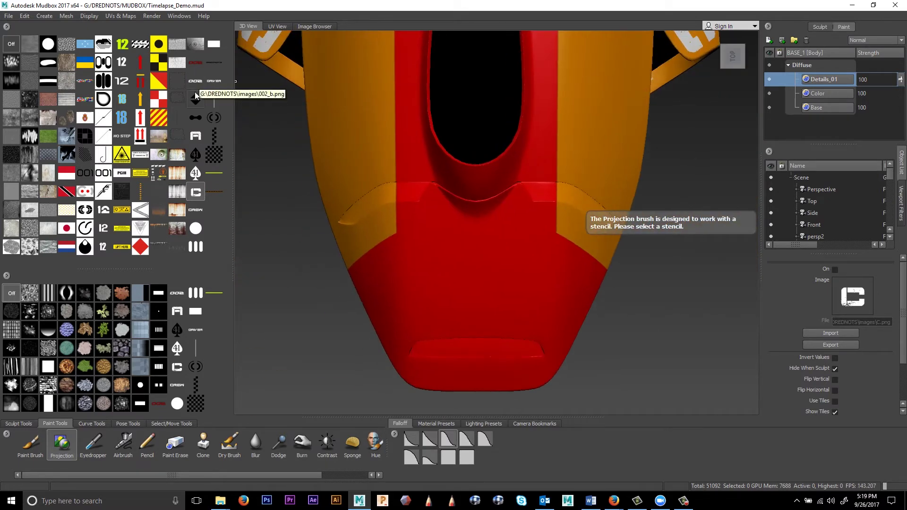
click(196, 63)
click(843, 306)
click(838, 310)
drag(432, 322, 522, 321)
click(196, 81)
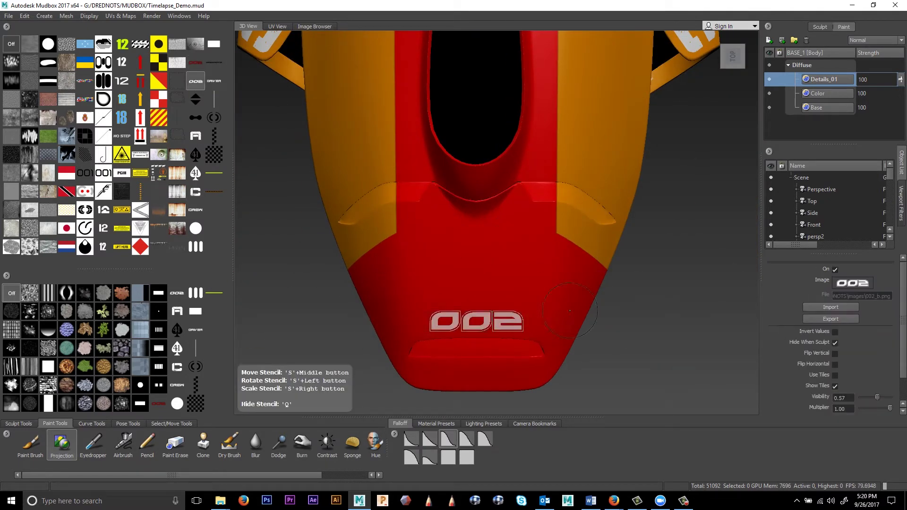
click(195, 209)
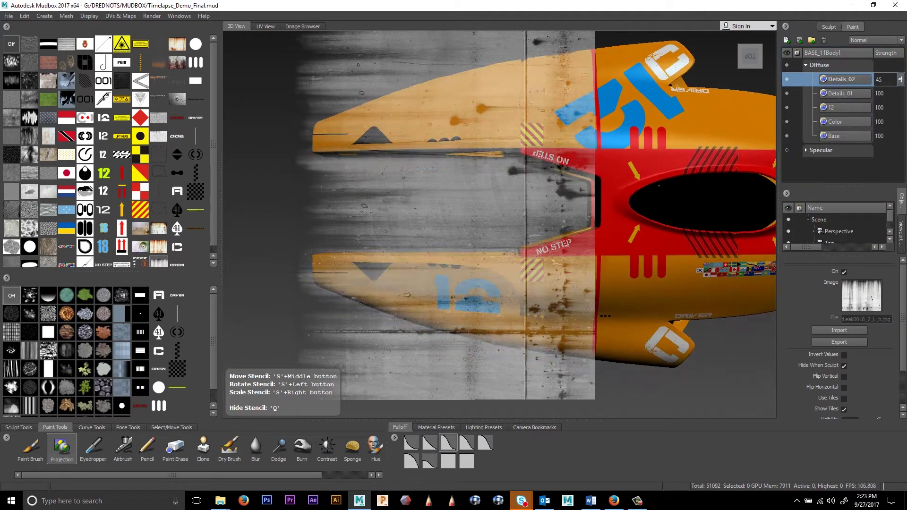
Step: Position the rust-streak stencil over the hull for projection and set the Details_02 layer's blend mode to Multiply
click(159, 246)
click(30, 449)
click(62, 449)
click(875, 41)
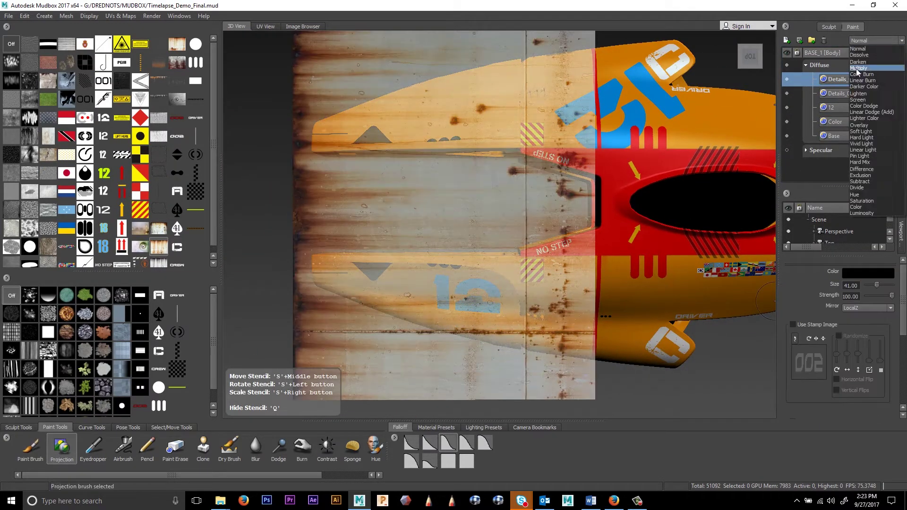
click(859, 68)
alt+right_drag(425, 271, 456, 271)
alt+middle_drag(455, 271, 579, 276)
middle_drag(579, 276, 688, 259)
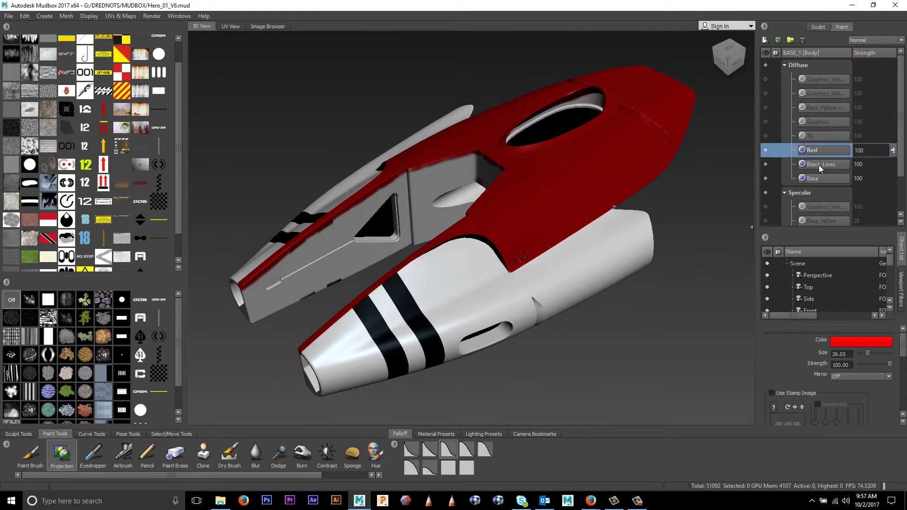
right_click(822, 141)
click(782, 447)
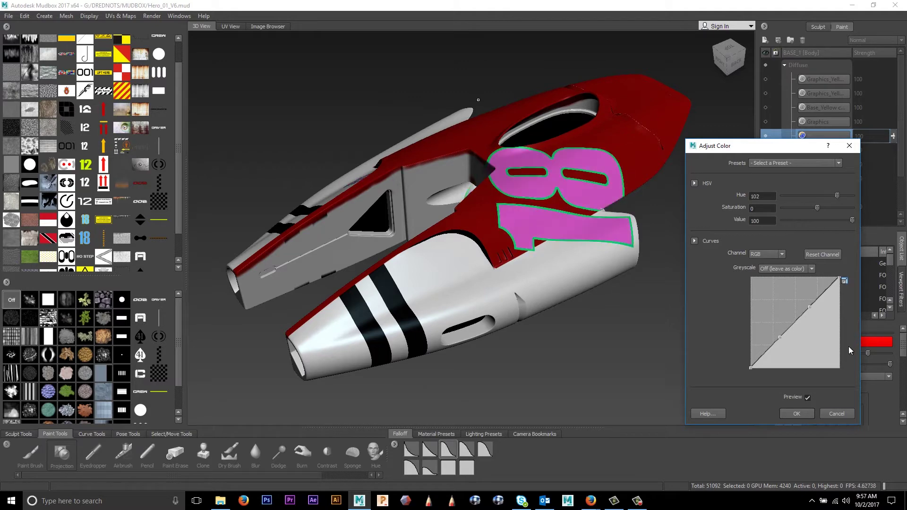
click(836, 413)
Step: Show the Graphics paint layer on the ship's hull and check the markings around the model
click(765, 121)
alt+drag(402, 283, 618, 318)
alt+right_drag(617, 319, 828, 328)
alt+middle_drag(553, 330, 511, 276)
scroll(510, 276, down, 6)
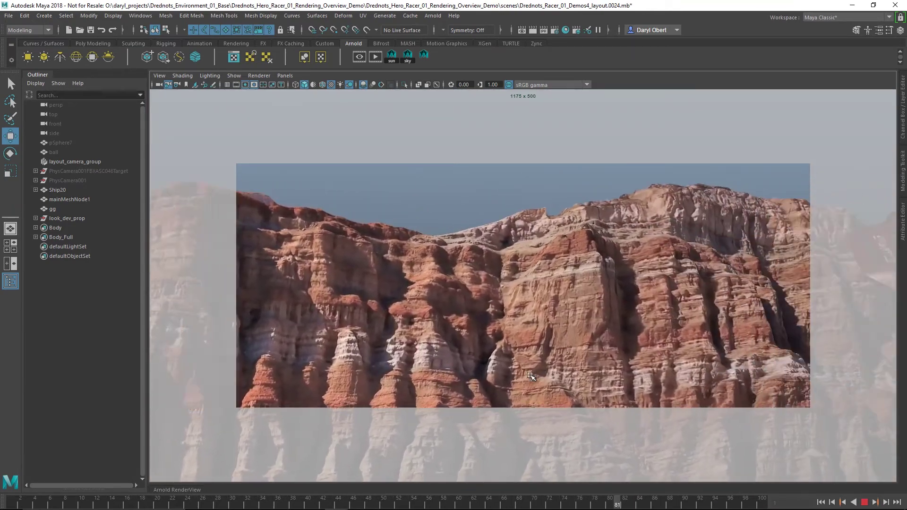
Step: Stop the fly-by animation playback in the Maya layout scene
click(865, 503)
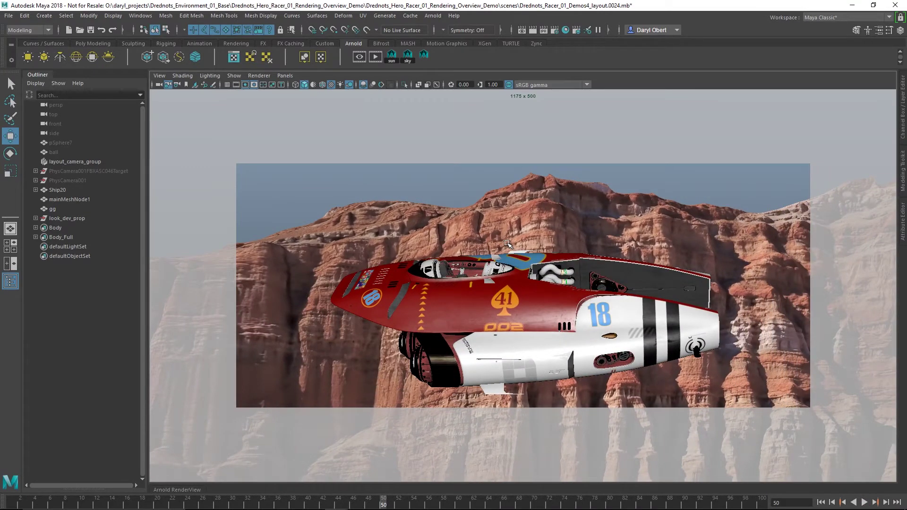
key(alt+Tab)
click(767, 129)
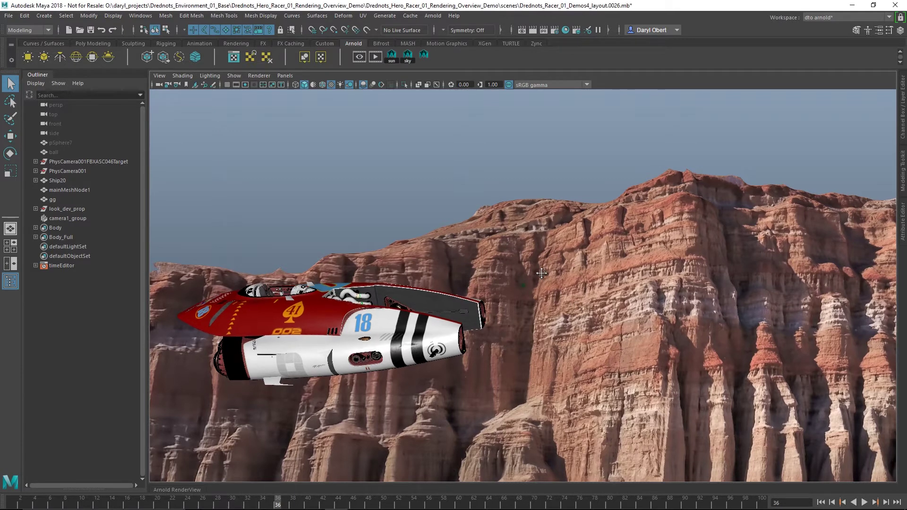
Step: Change from the shot camera to the perspective view and set the current frame to 0
key(space)
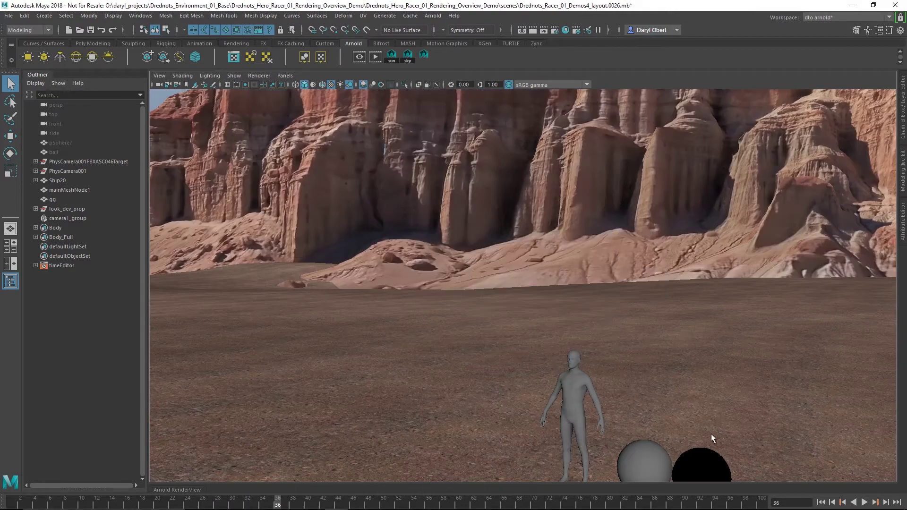
click(787, 501)
text(0)
key(Return)
alt+drag(463, 257, 513, 261)
alt+middle_drag(513, 261, 533, 270)
alt+drag(535, 268, 522, 266)
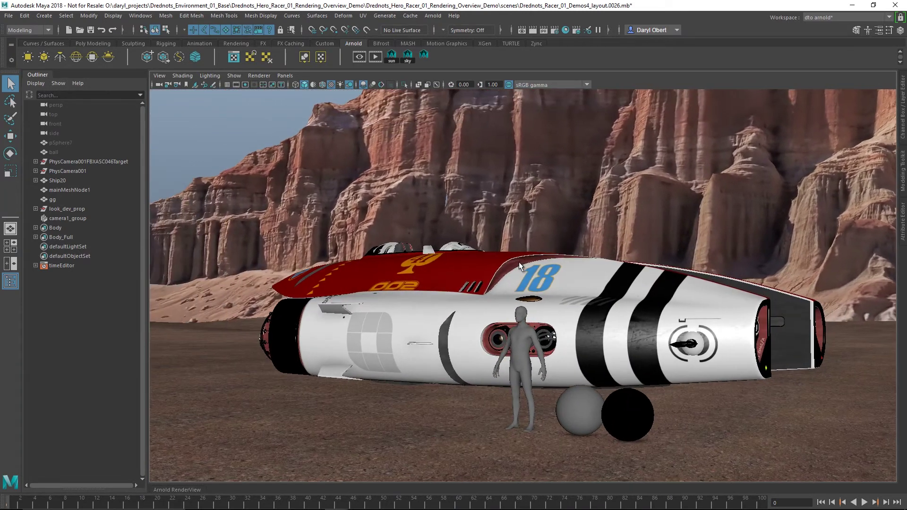
Step: Add an Arnold skydome light and map its color to a file texture using the image RedCliffs_2_8k_SKY_2
click(76, 57)
click(902, 226)
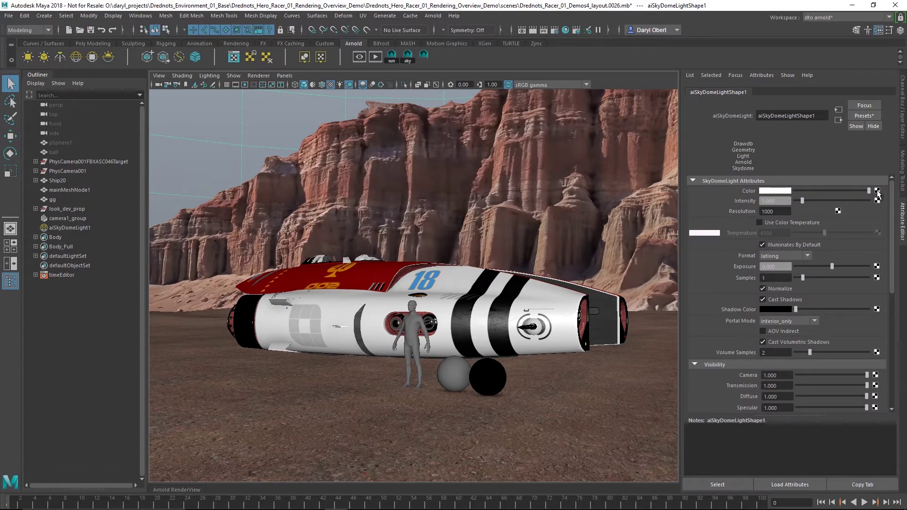
click(877, 191)
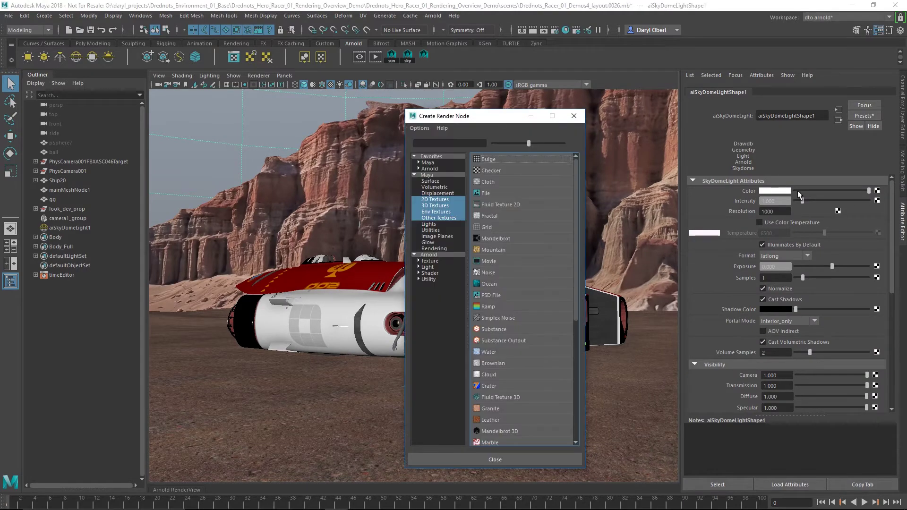
click(484, 194)
click(879, 221)
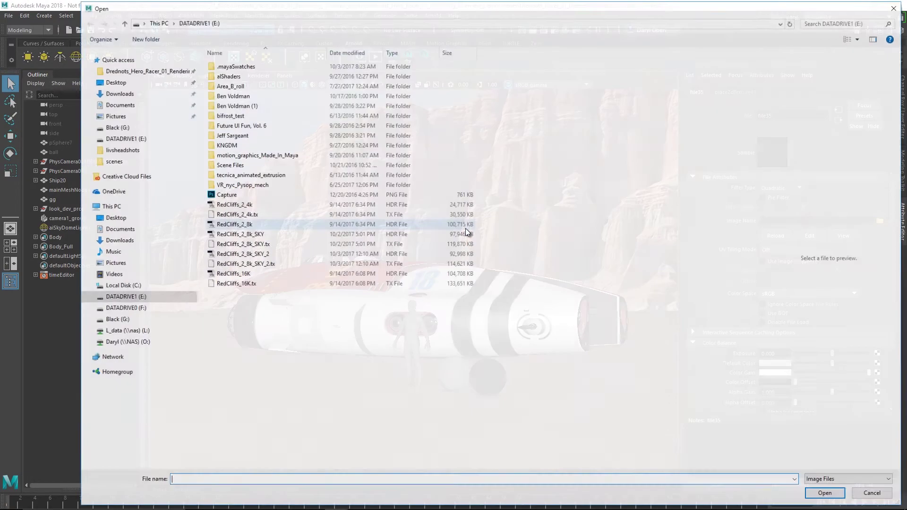
click(260, 255)
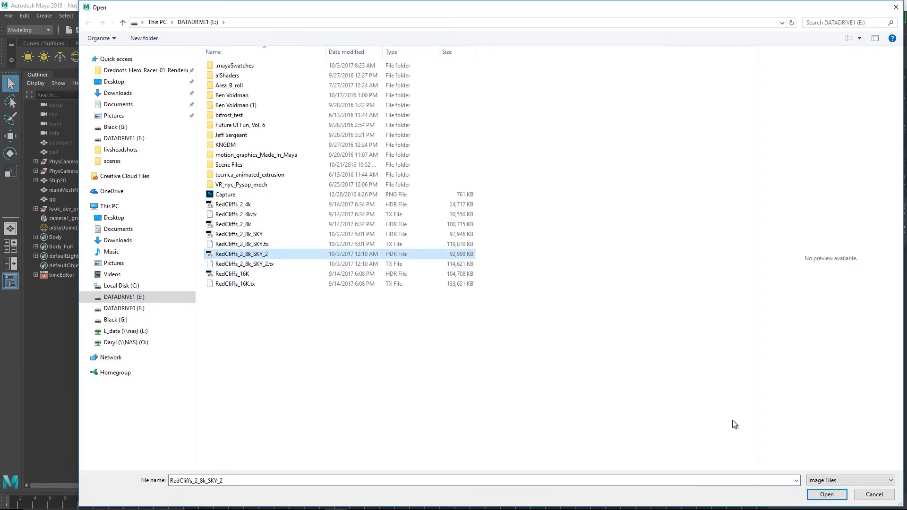
click(826, 494)
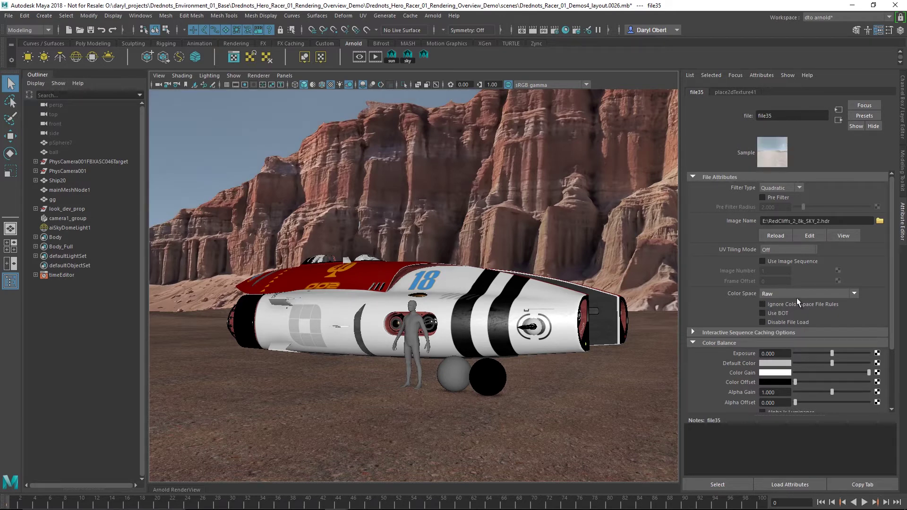
Step: Light the viewport with the scene lights and inspect the sky image's lighting on the ship
mouse_move(430, 260)
alt+mouse_down()
mouse_move(416, 267)
mouse_move(435, 275)
alt+mouse_up()
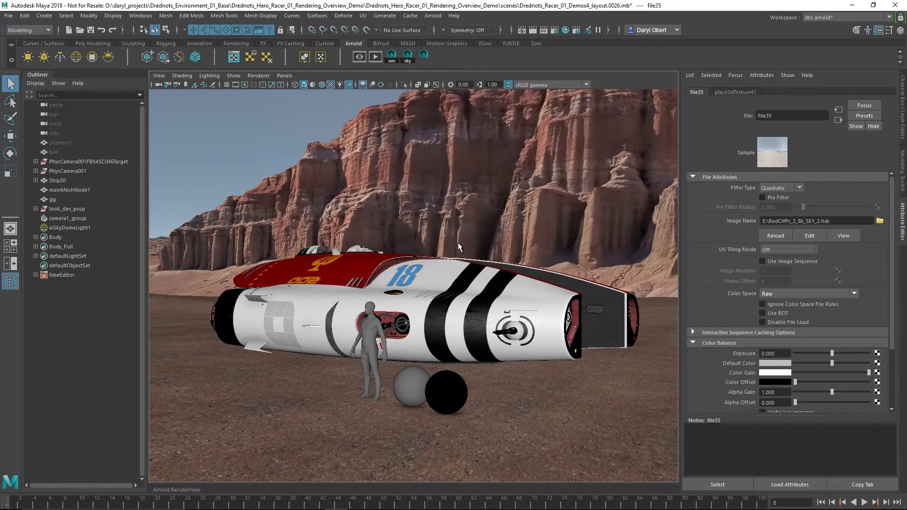
key(7)
alt+drag(449, 243, 246, 248)
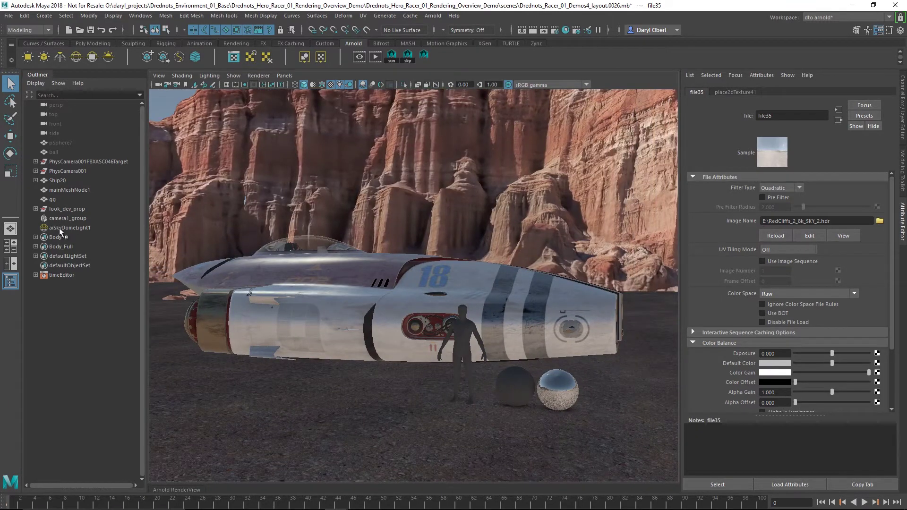
alt+drag(367, 245, 326, 246)
alt+middle_drag(369, 256, 377, 235)
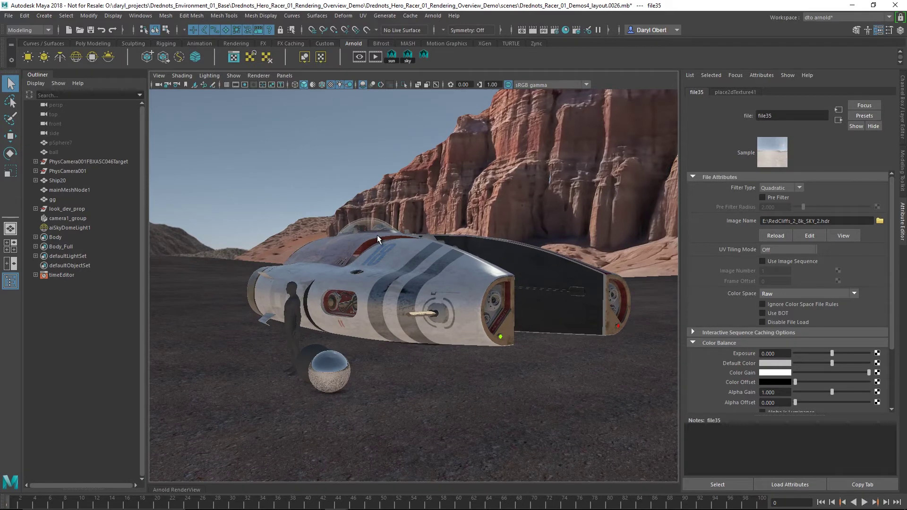
mouse_move(333, 227)
alt+right_down()
mouse_move(353, 224)
mouse_move(345, 228)
alt+right_up()
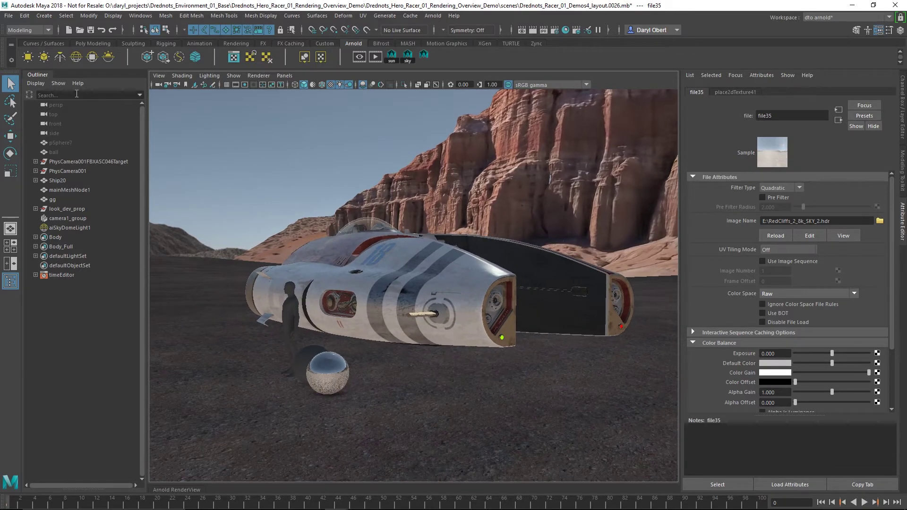
Step: Create a directional light and scale up its icon in the viewport
click(44, 16)
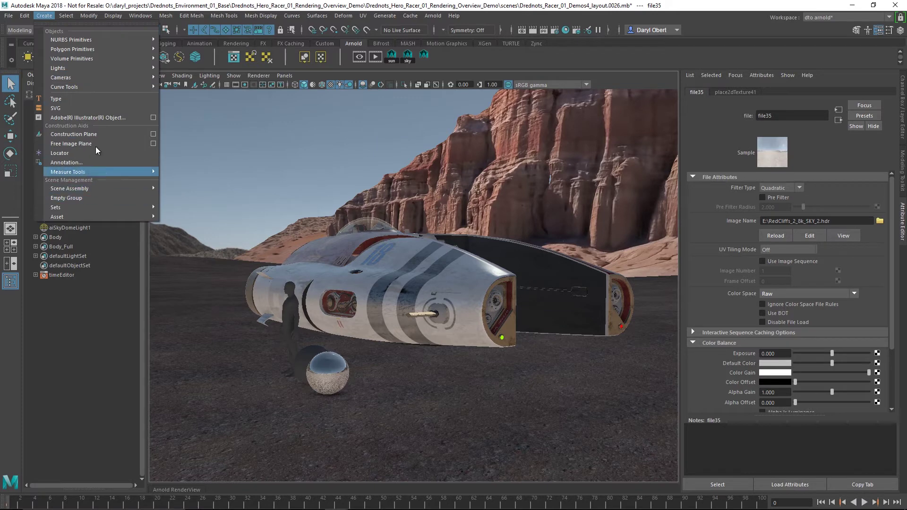
mouse_move(77, 75)
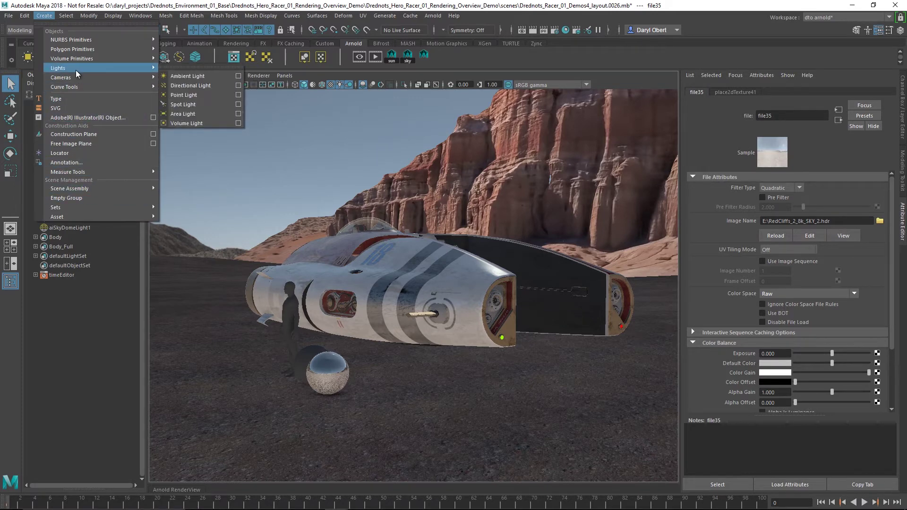
mouse_move(106, 69)
click(186, 84)
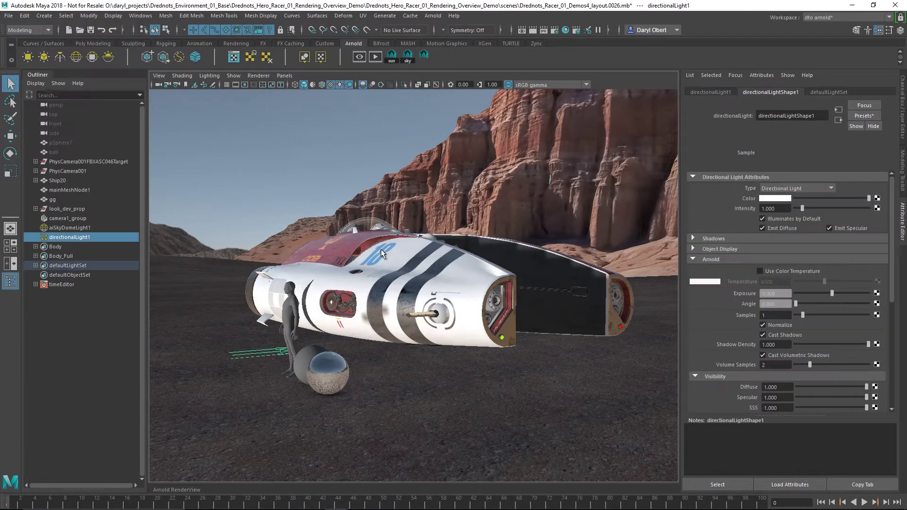
alt+drag(358, 305, 391, 307)
key(e)
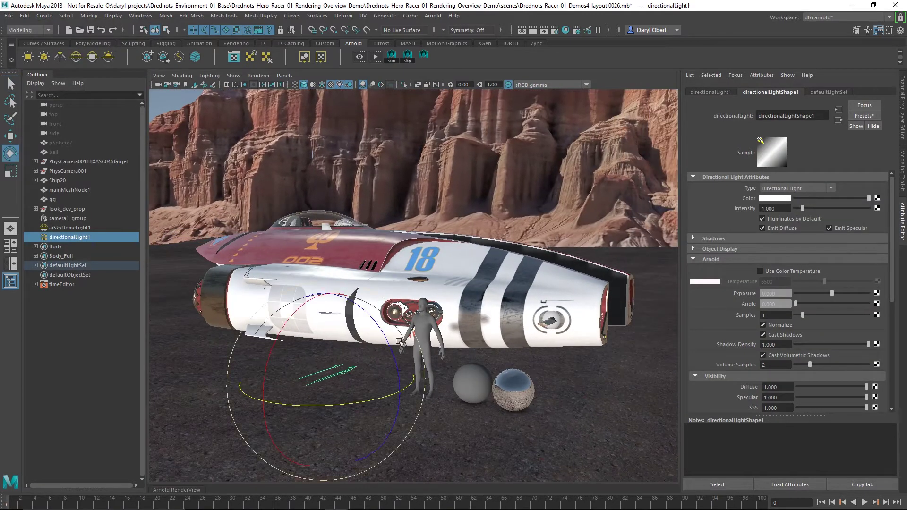
key(r)
drag(330, 378, 426, 375)
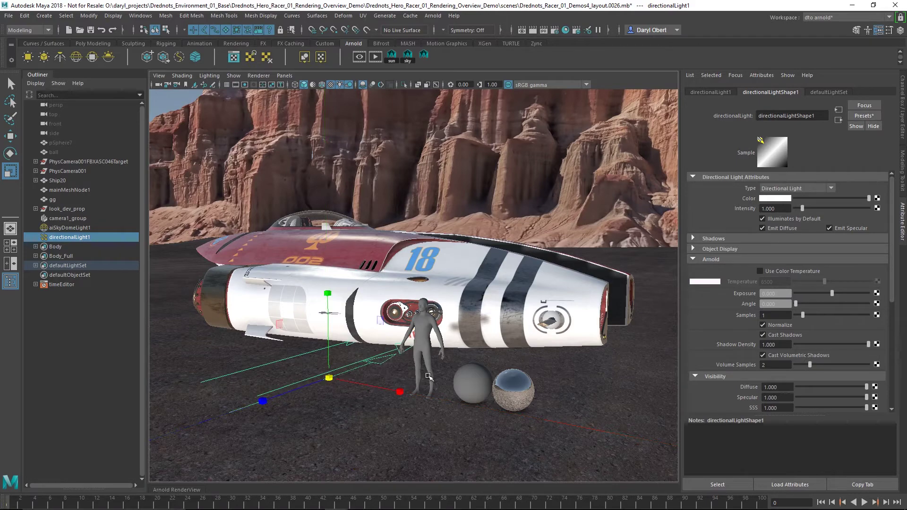
Step: Rotate the directional light so that it shines diagonally down on the ship and the cliffs
key(e)
drag(314, 345, 378, 323)
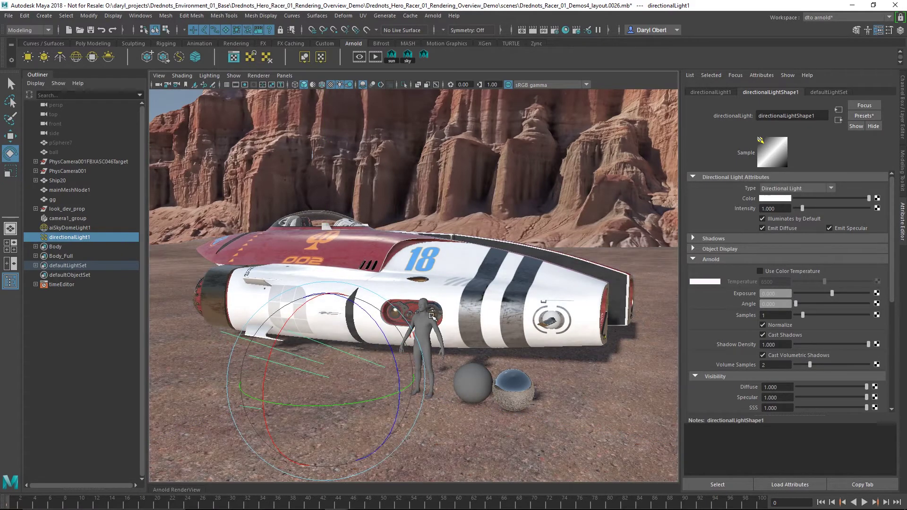
alt+right_drag(501, 316, 433, 316)
mouse_move(433, 317)
alt+mouse_down()
mouse_move(470, 314)
mouse_move(440, 315)
alt+mouse_up()
alt+right_drag(489, 305, 457, 293)
alt+drag(457, 302, 455, 294)
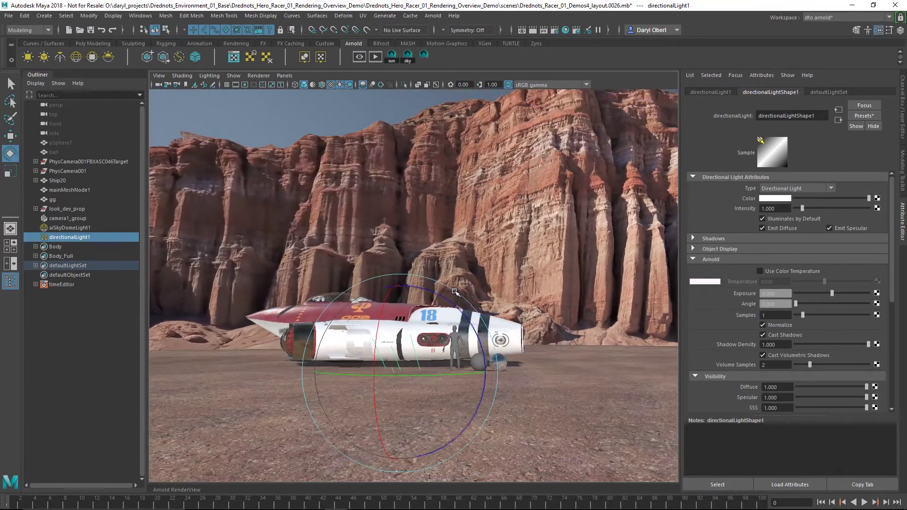
drag(450, 335, 428, 317)
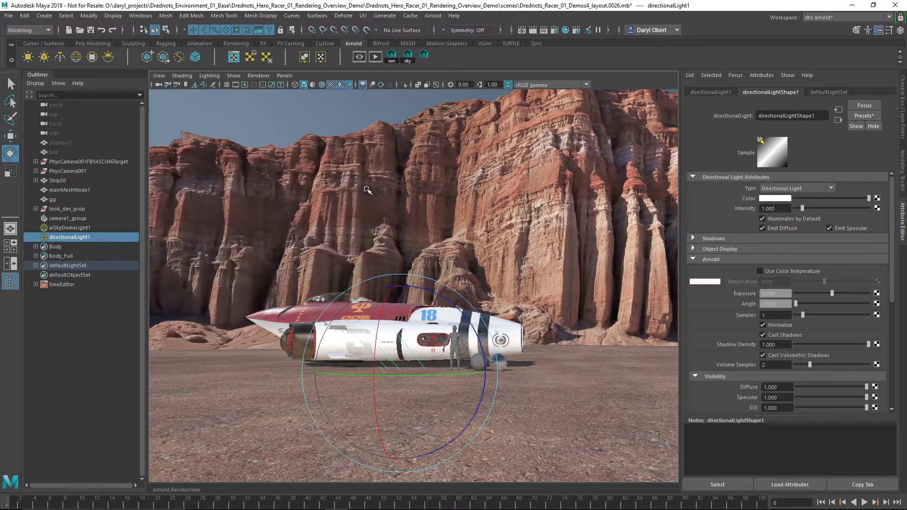
Step: Enable color temperature on the directional light, set it to 5600, and set the light's exposure to 1.5
alt+drag(393, 285, 386, 291)
alt+right_drag(419, 287, 448, 286)
alt+drag(448, 287, 384, 238)
mouse_move(445, 229)
alt+mouse_down()
mouse_move(470, 231)
mouse_move(458, 230)
alt+mouse_up()
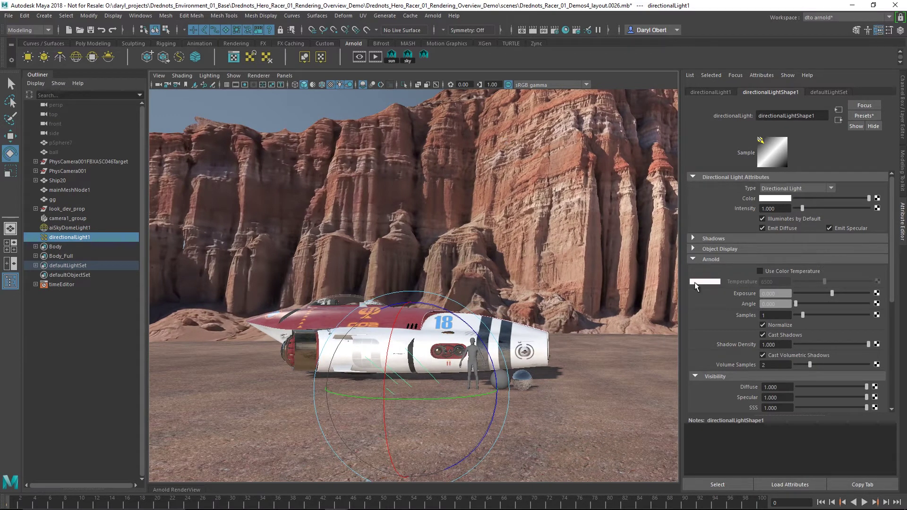
click(760, 271)
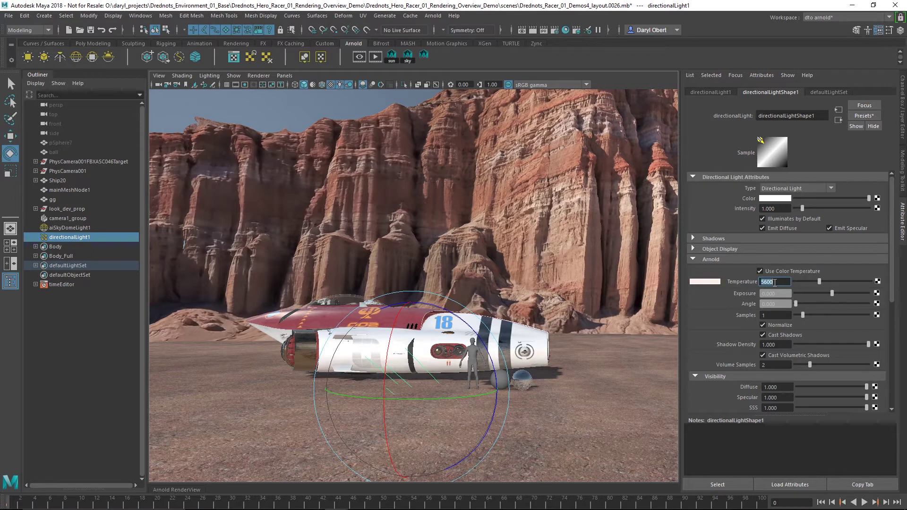
click(782, 295)
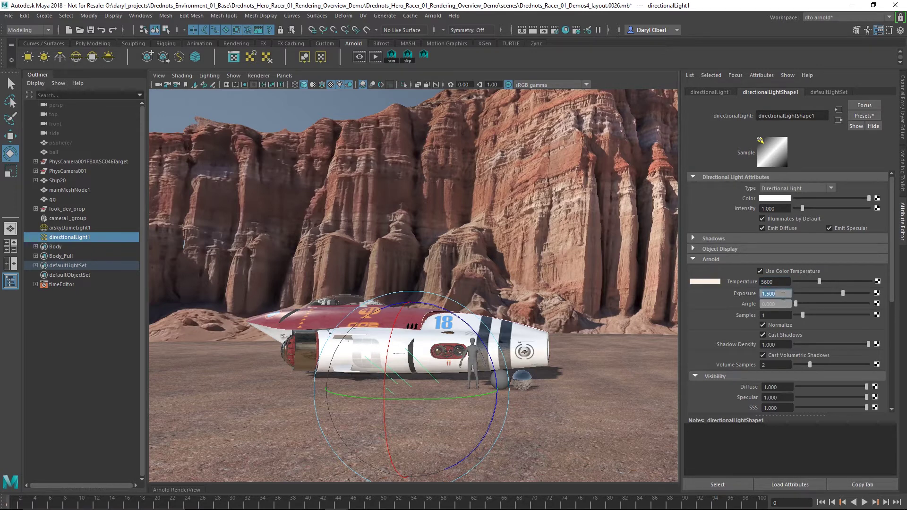
Step: Apply the saved sun setup to the directional light
alt+middle_drag(432, 216, 425, 200)
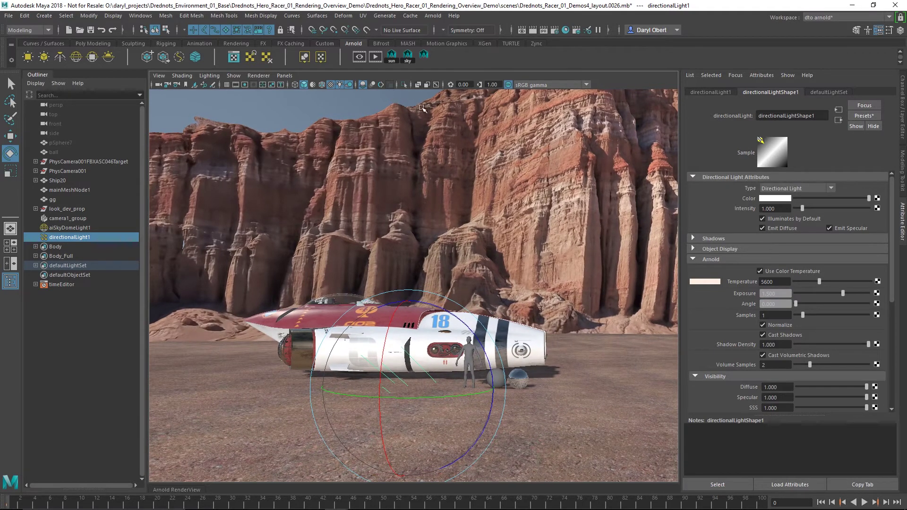
click(392, 61)
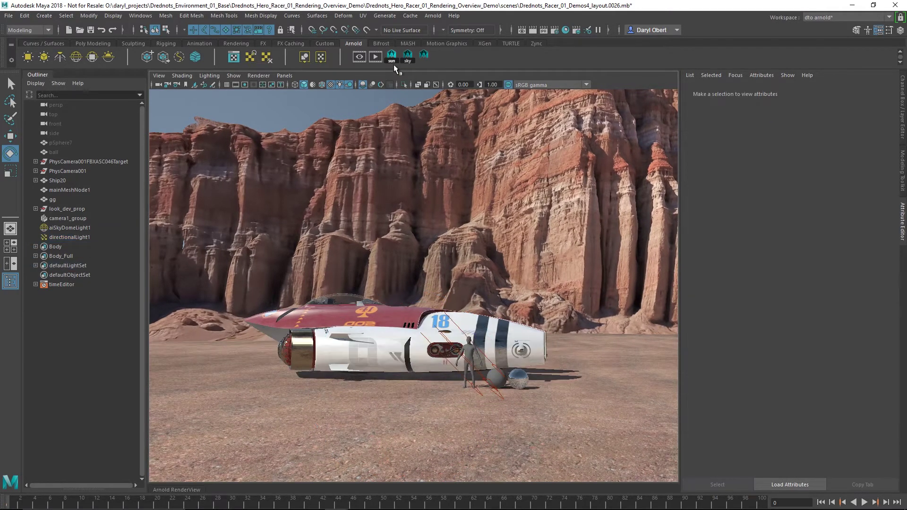
mouse_move(479, 295)
alt+mouse_down()
mouse_move(437, 298)
mouse_move(493, 303)
alt+mouse_up()
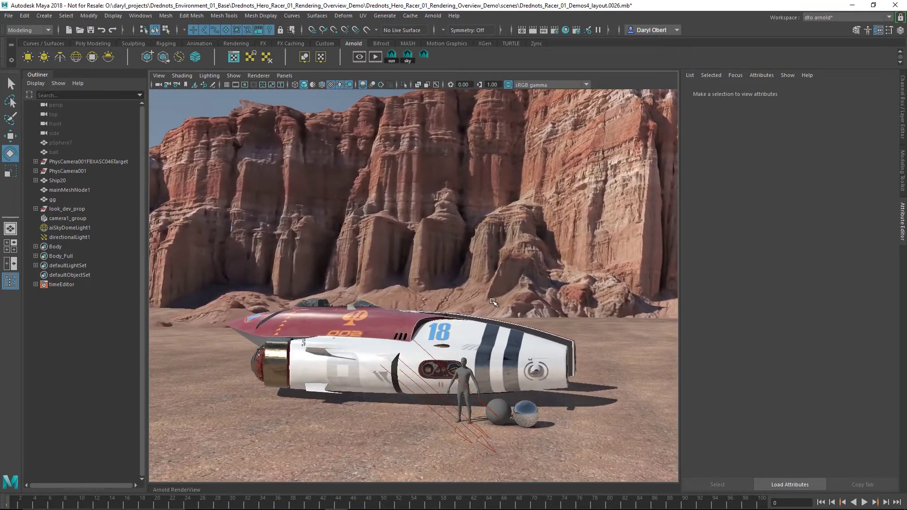
Step: Rotate the skydome light around its vertical axis and apply the saved sky setup to it
click(181, 106)
alt+drag(504, 269, 430, 285)
drag(283, 379, 378, 382)
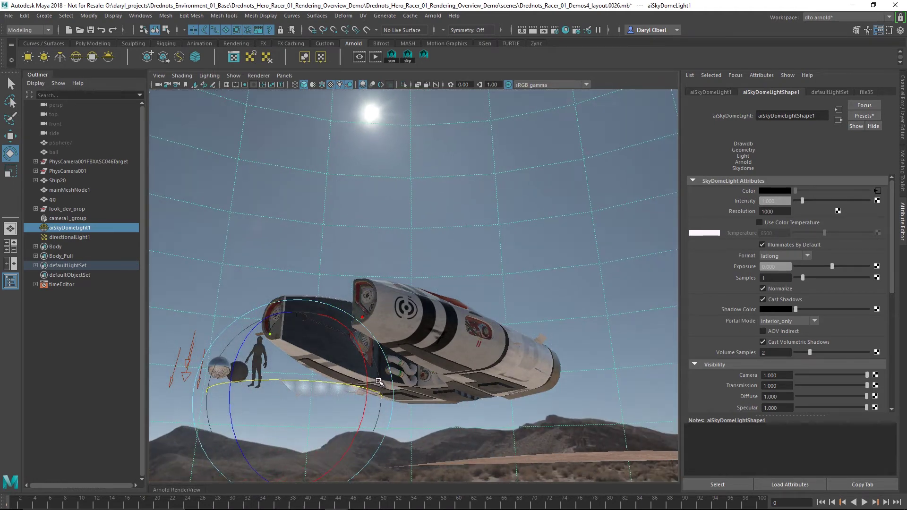
alt+drag(360, 237, 470, 227)
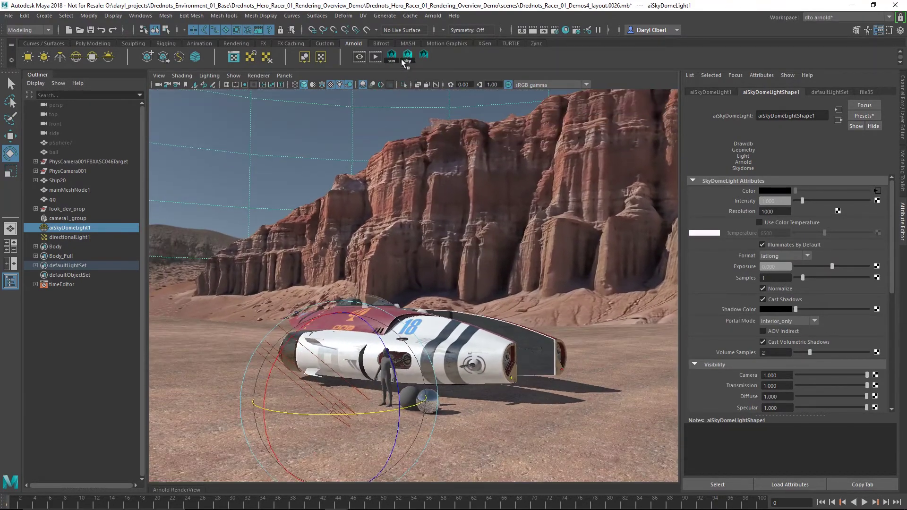
click(482, 236)
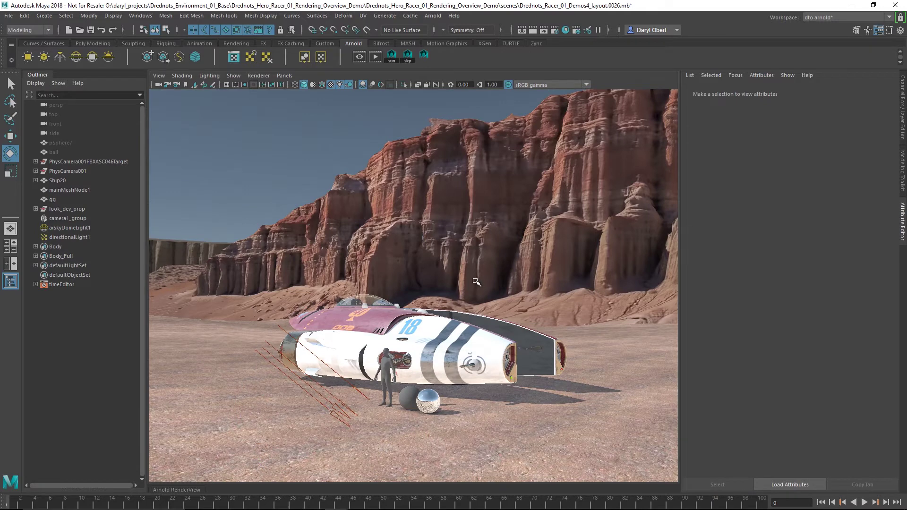
Step: Set the viewport exposure to -1
alt+drag(476, 282, 472, 281)
click(465, 84)
text(-1)
key(Return)
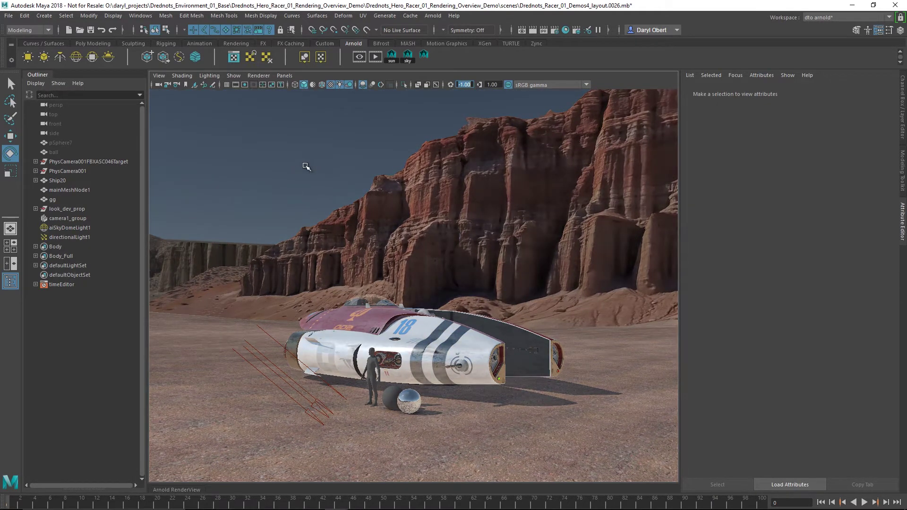
click(305, 167)
Step: Expand the Arnold RenderView beneath the viewport to show the ship's render
alt+drag(491, 351, 507, 361)
click(120, 321)
alt+drag(405, 333, 504, 353)
alt+drag(539, 349, 378, 321)
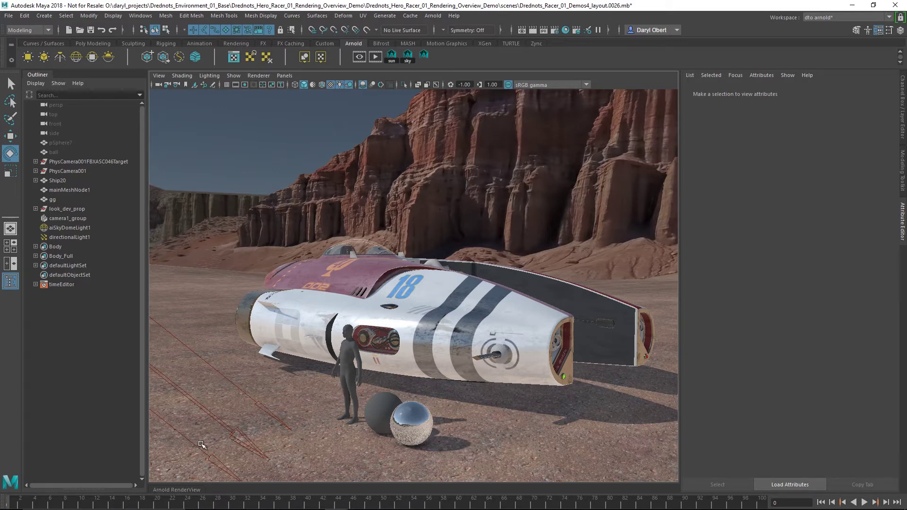
drag(182, 483, 182, 259)
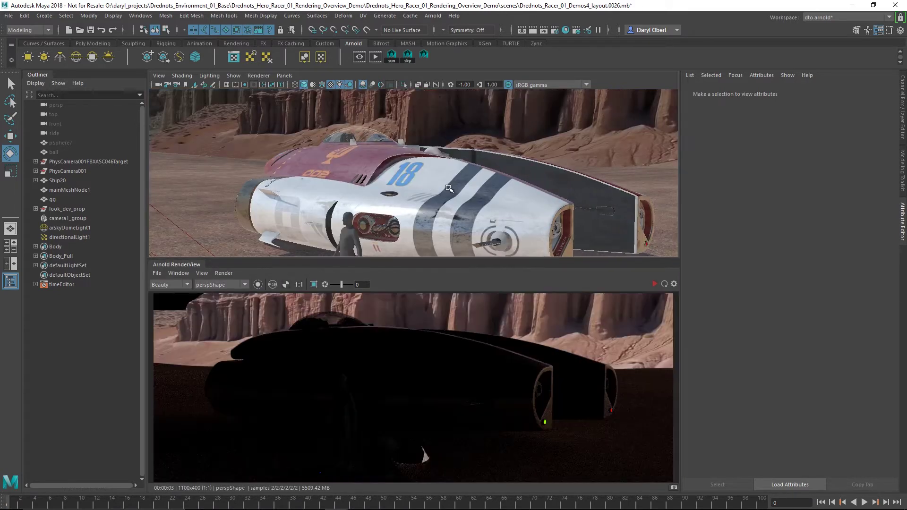
Step: Show the mudbox node graph and graph the input connections of the Body_Main_mudbox and ai_Body_Front_Left_mudbox materials
key(space)
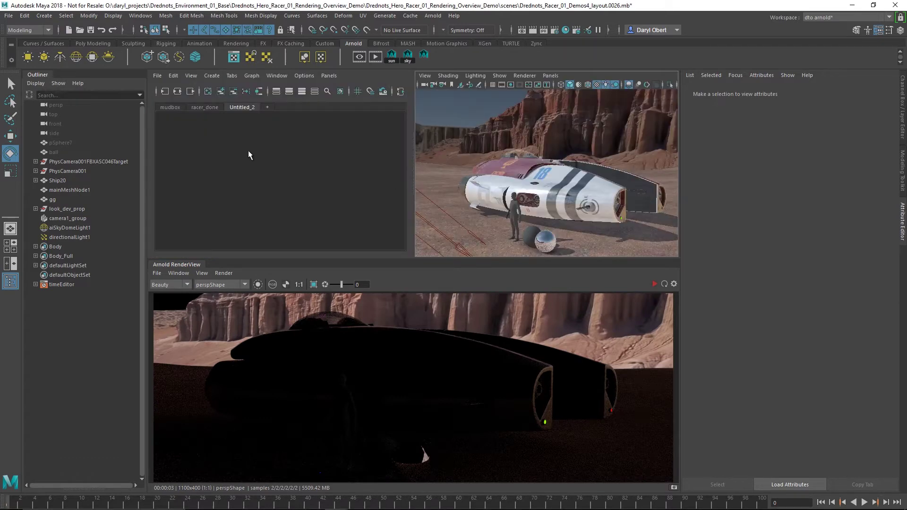
click(169, 107)
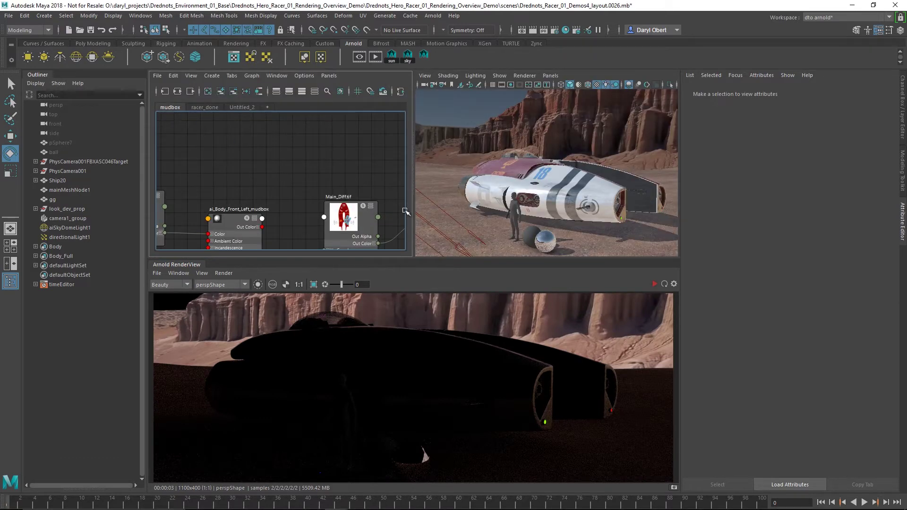
alt+middle_drag(280, 174, 251, 146)
alt+middle_drag(362, 160, 331, 135)
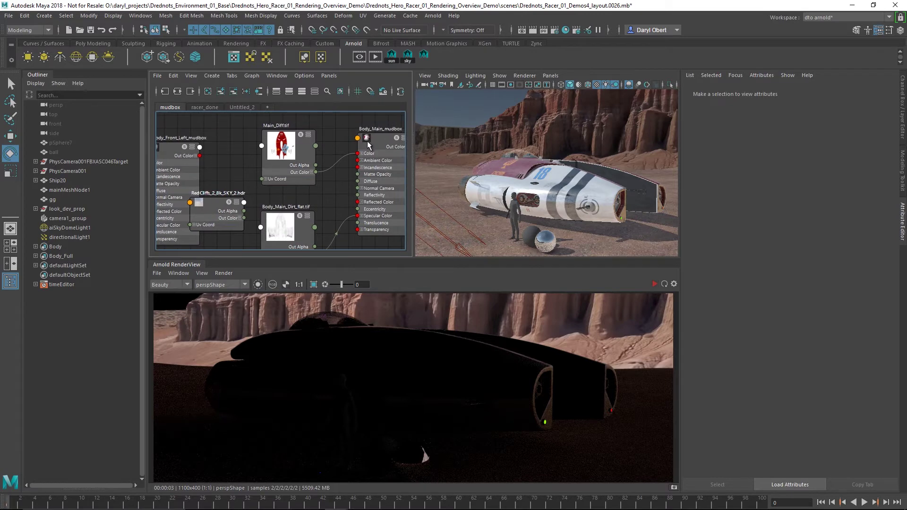
click(368, 142)
scroll(330, 156, down, 5)
click(257, 142)
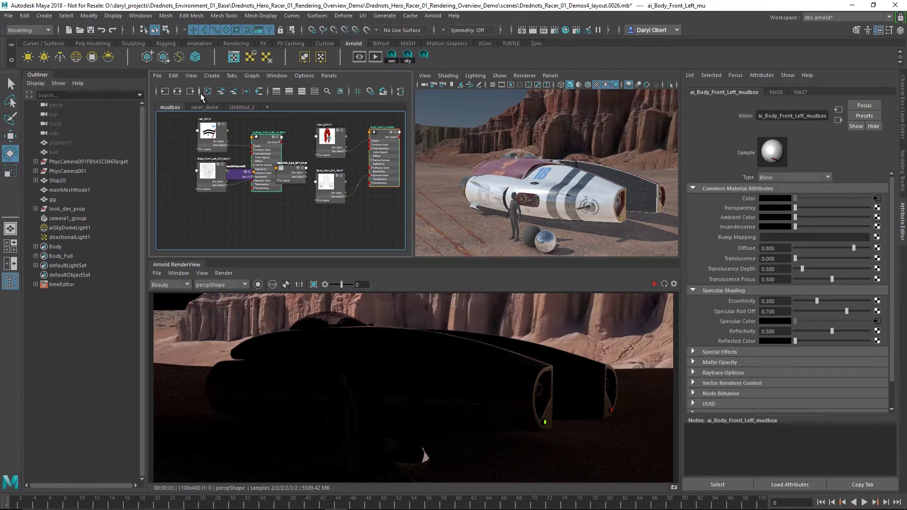
click(165, 91)
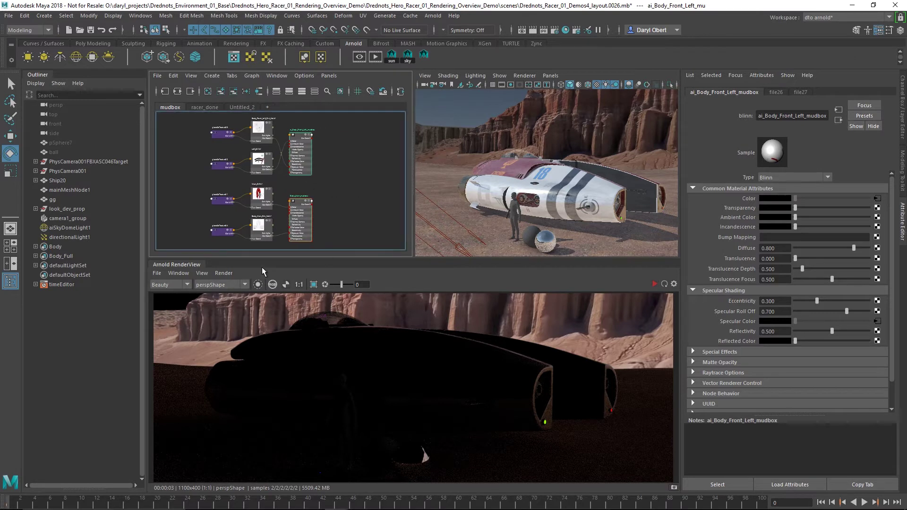
Step: Start the interactive Arnold render and examine the textured ship from several camera angles
click(223, 273)
click(236, 293)
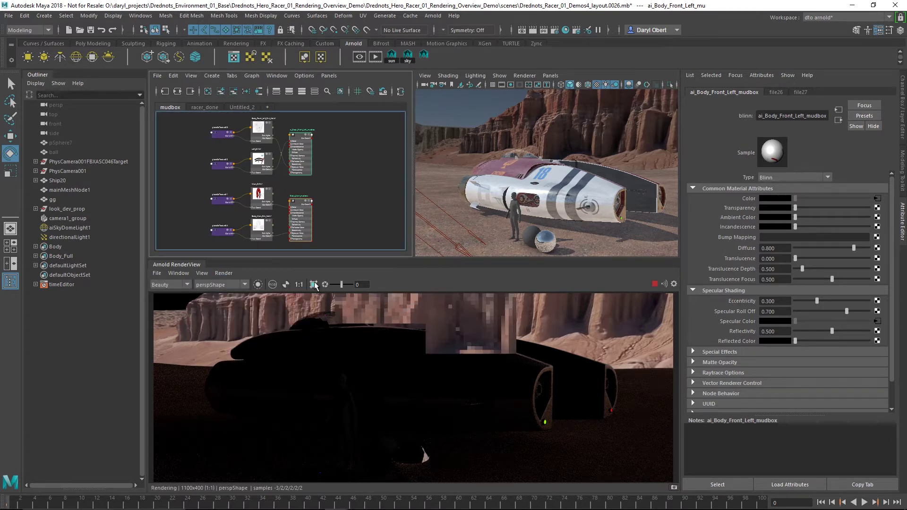
alt+drag(557, 191, 556, 191)
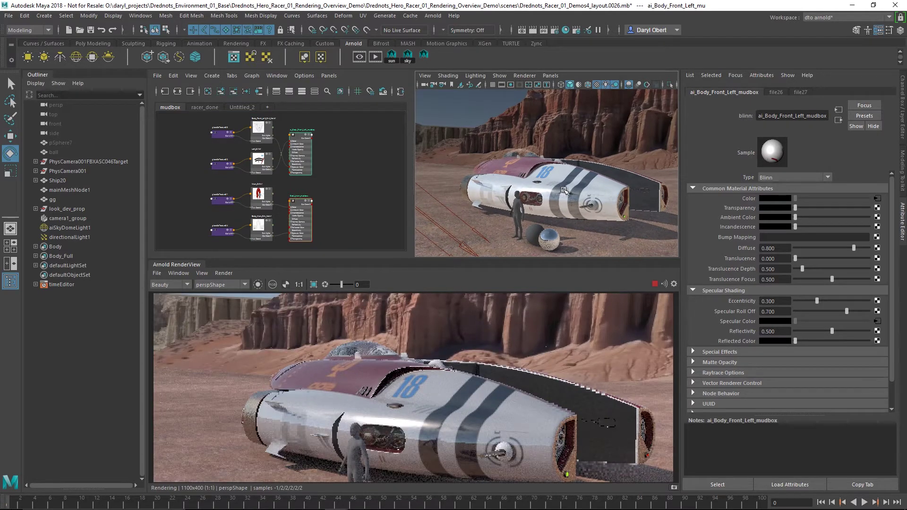
mouse_move(553, 179)
alt+mouse_down()
mouse_move(560, 185)
mouse_move(547, 183)
alt+mouse_up()
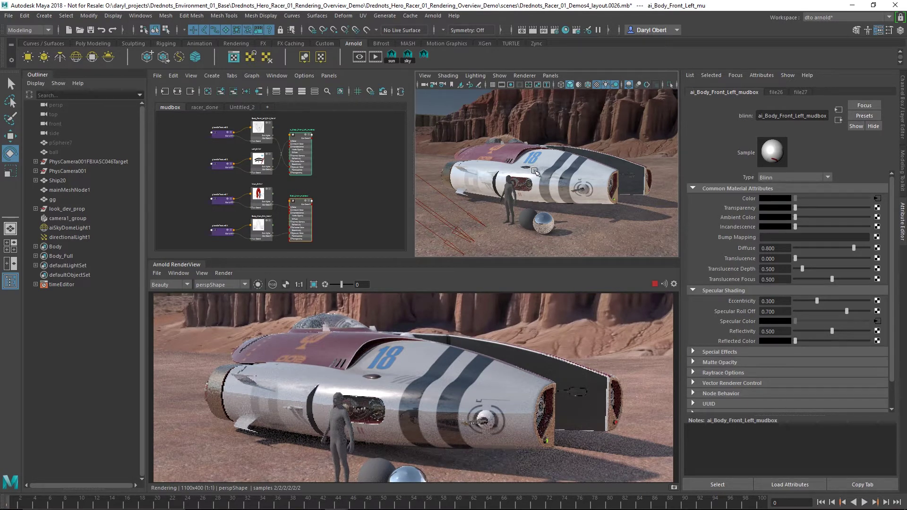
mouse_move(542, 176)
alt+mouse_down()
mouse_move(527, 169)
mouse_move(546, 176)
mouse_move(543, 163)
alt+mouse_up()
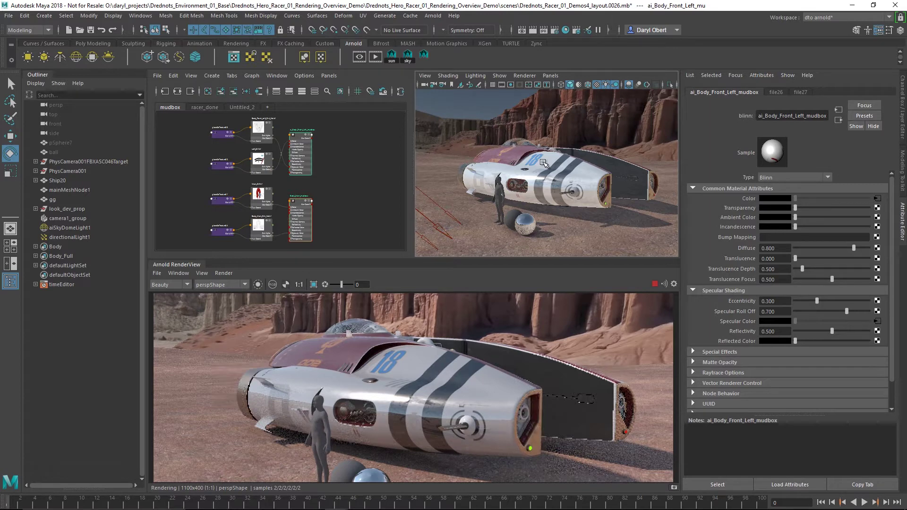
alt+drag(505, 176, 524, 178)
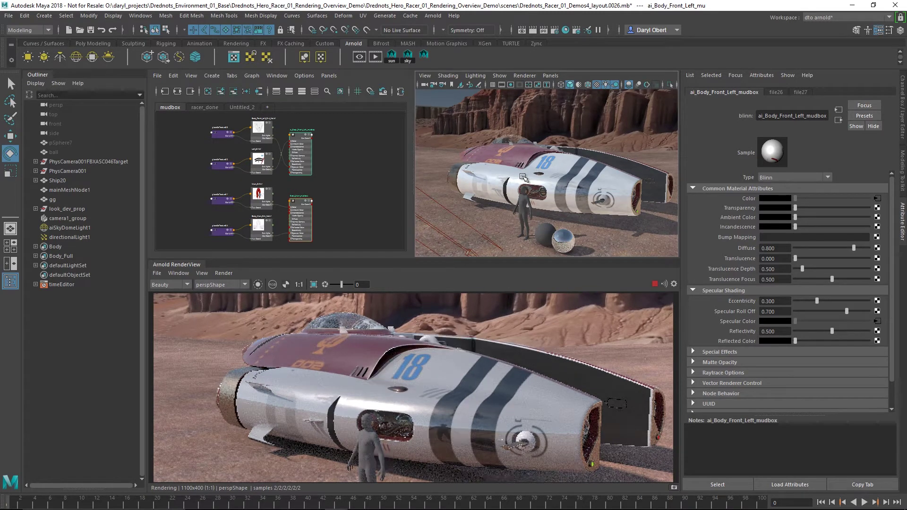
Step: Disconnect the textures from both body Blinn materials and change both material types to Ai Standard Surface
drag(304, 136, 288, 247)
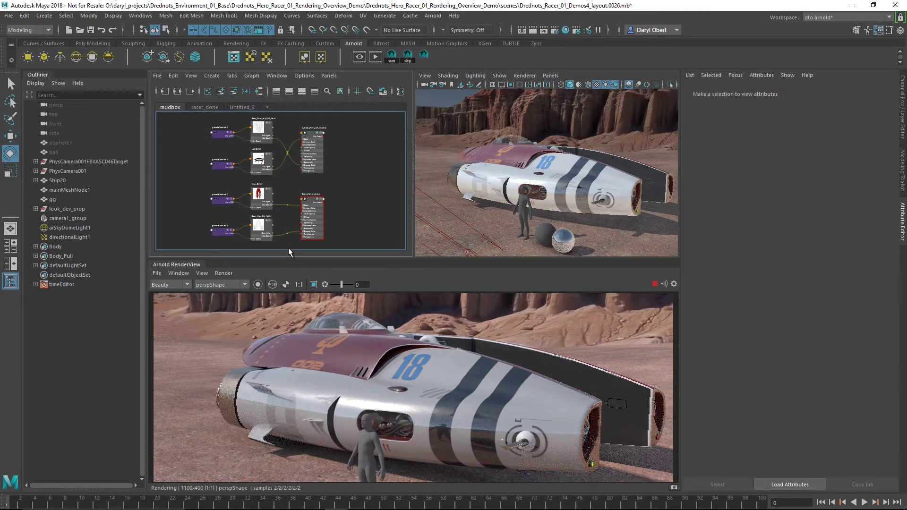
key(Delete)
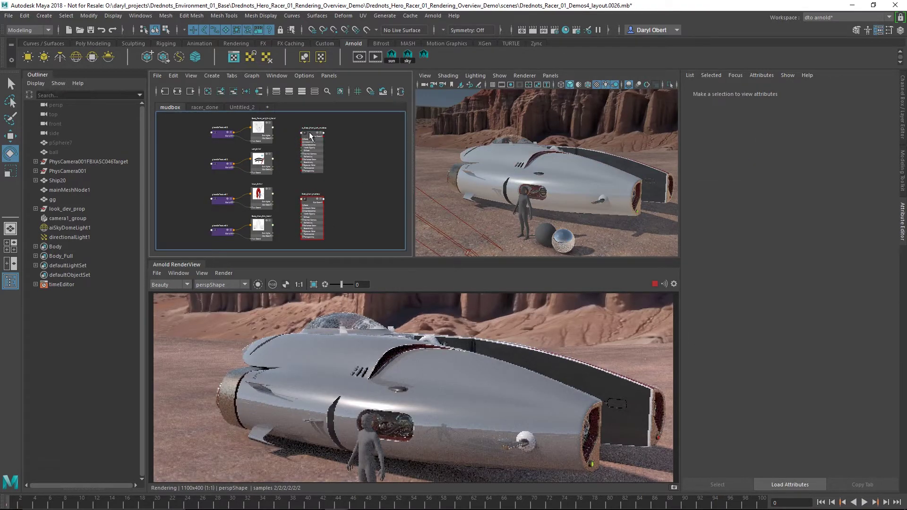
click(311, 135)
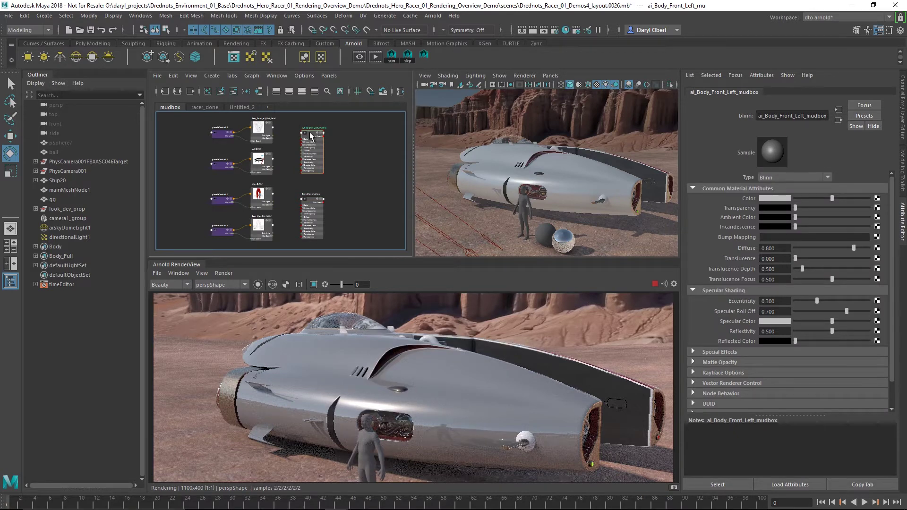
click(783, 178)
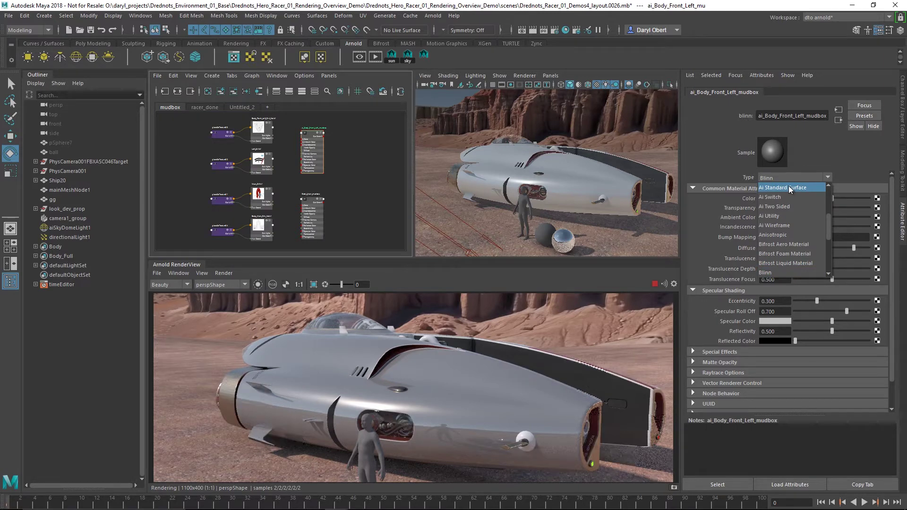
click(788, 187)
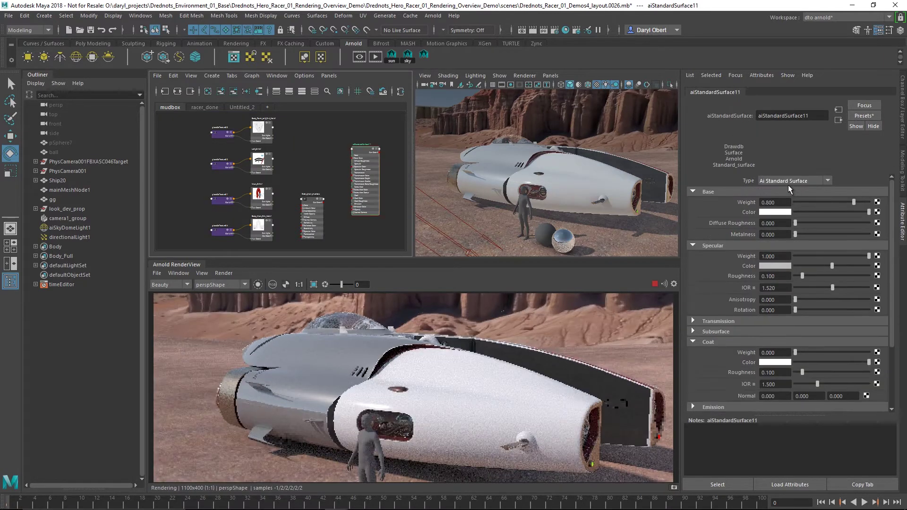
click(307, 198)
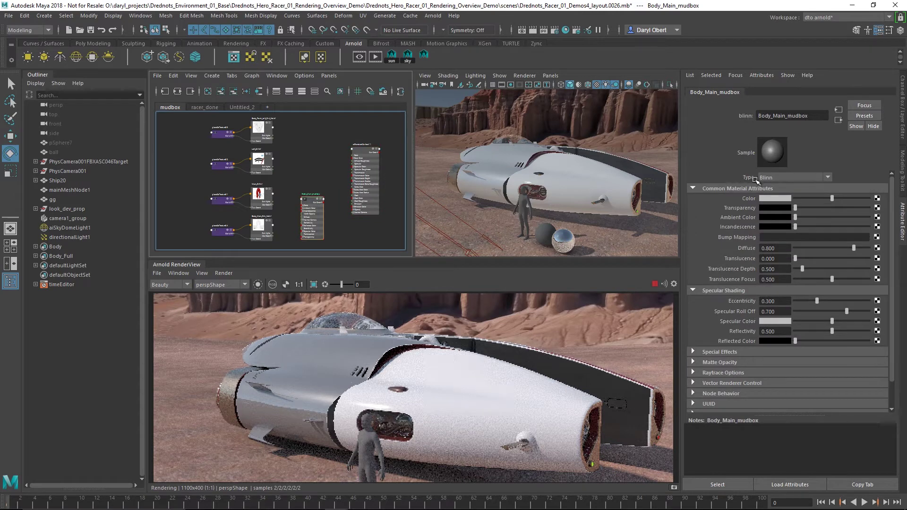
click(779, 178)
click(785, 187)
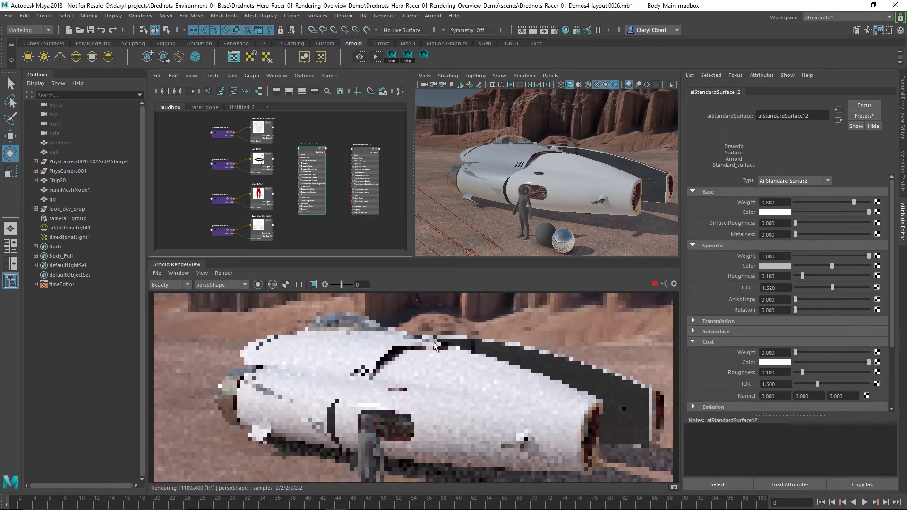
Step: Connect Main_Diff.tif to the main body material's base color and the striped diffuse texture to the front-left body material's base color
click(302, 219)
click(308, 149)
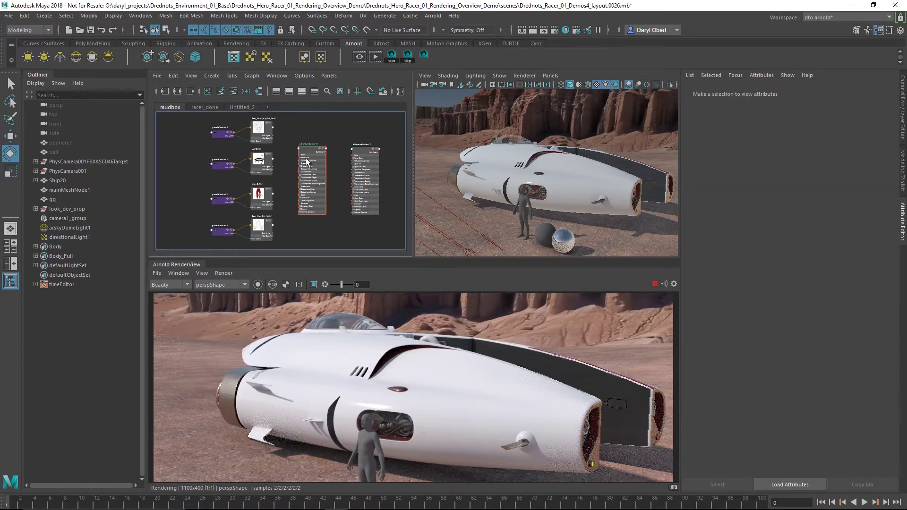
middle_drag(715, 218, 728, 212)
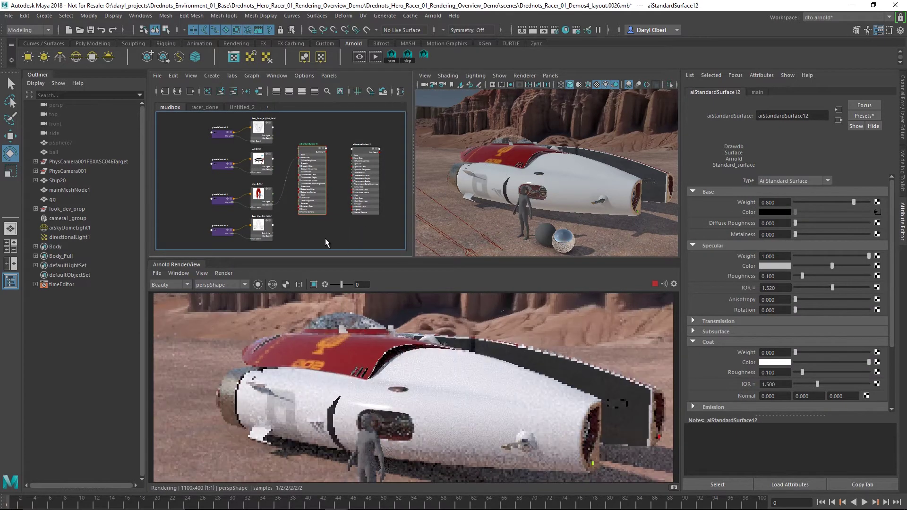
click(362, 152)
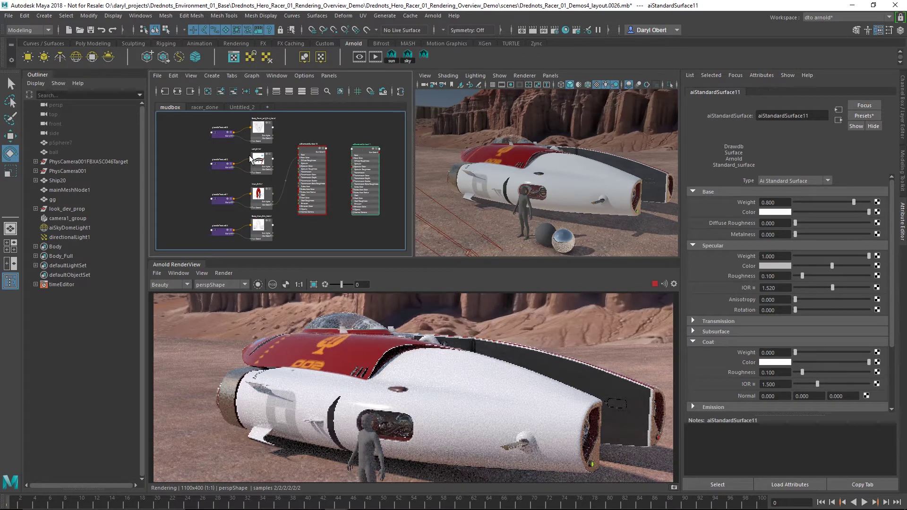
middle_drag(335, 170, 742, 211)
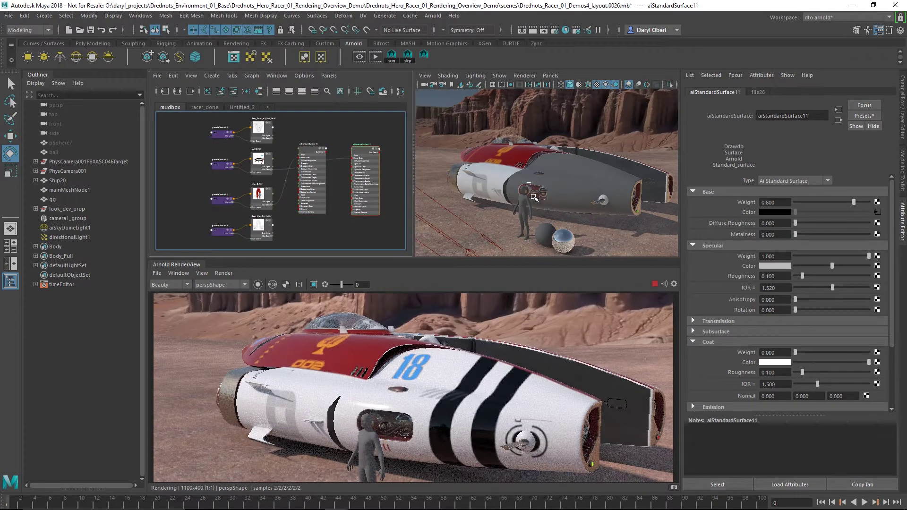
Step: Set the main body material's specular IOR to 1.5, roughness to 0.26 and weight to 0.325, judging the highlight around the 41 spade logo
alt+drag(534, 197, 621, 195)
alt+right_drag(547, 192, 606, 214)
alt+middle_drag(539, 193, 608, 215)
alt+drag(551, 201, 552, 212)
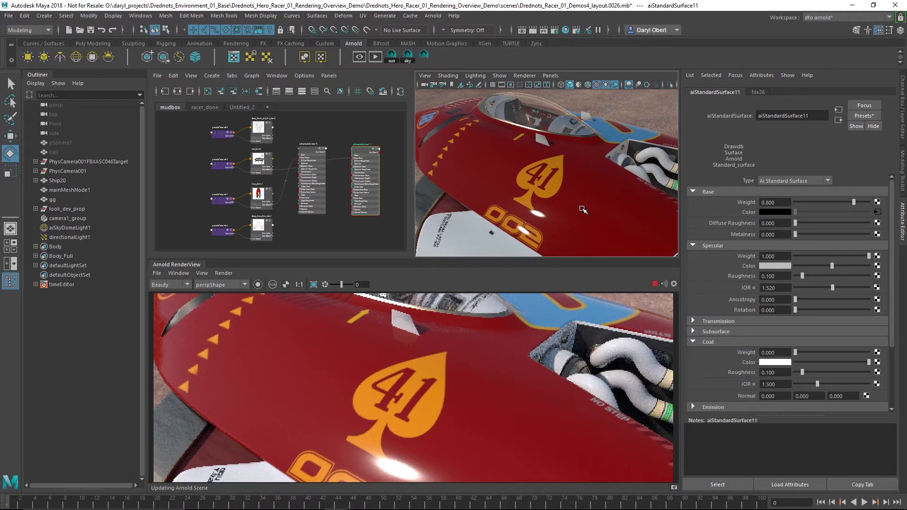
scroll(537, 206, down, 4)
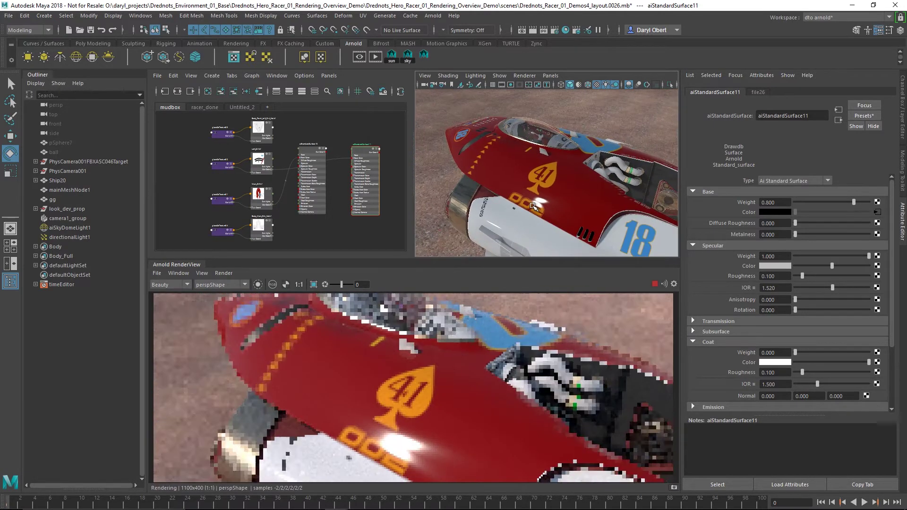
alt+drag(539, 197, 548, 201)
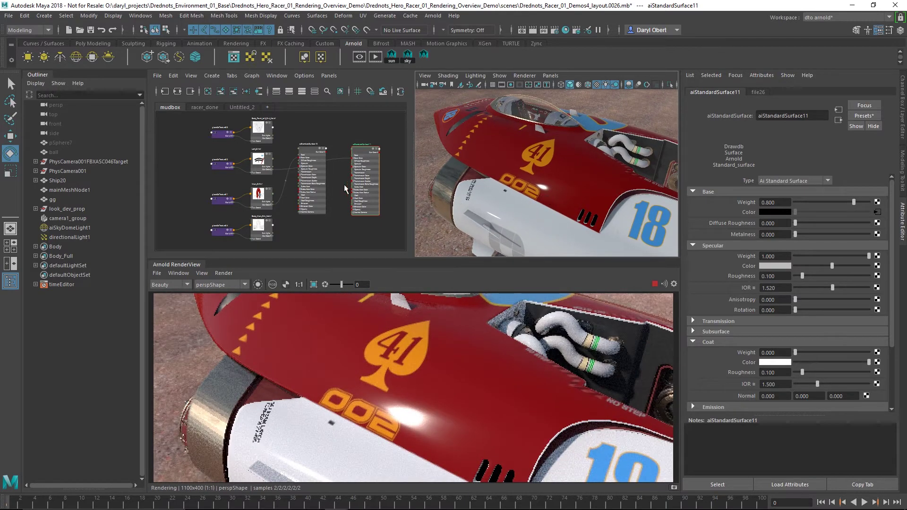
drag(308, 151, 305, 188)
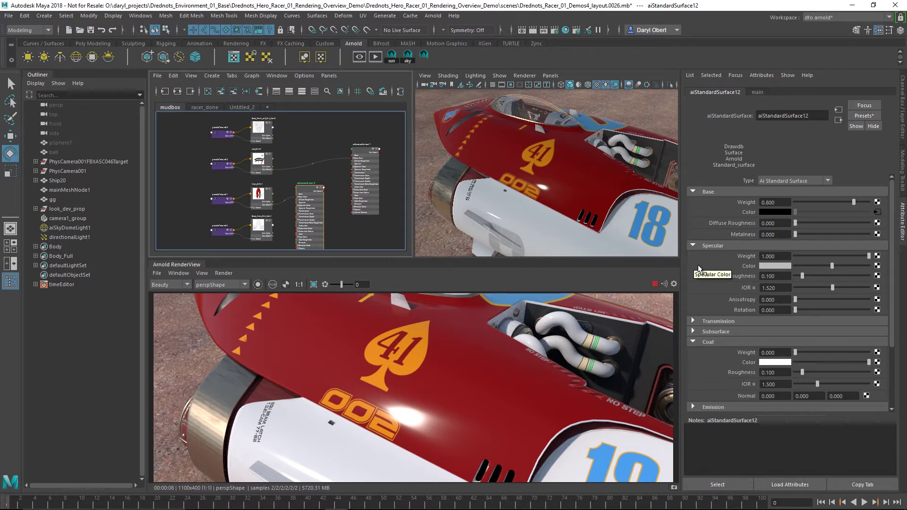
drag(832, 286, 857, 287)
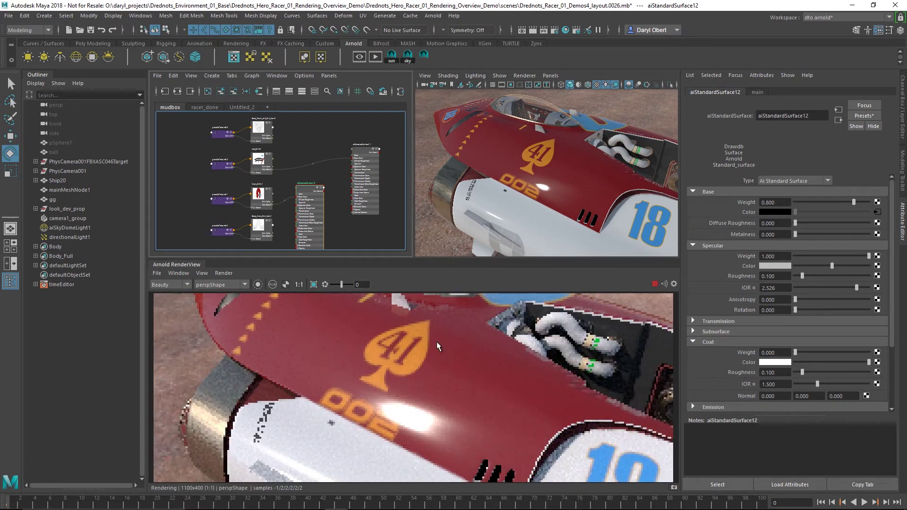
click(769, 288)
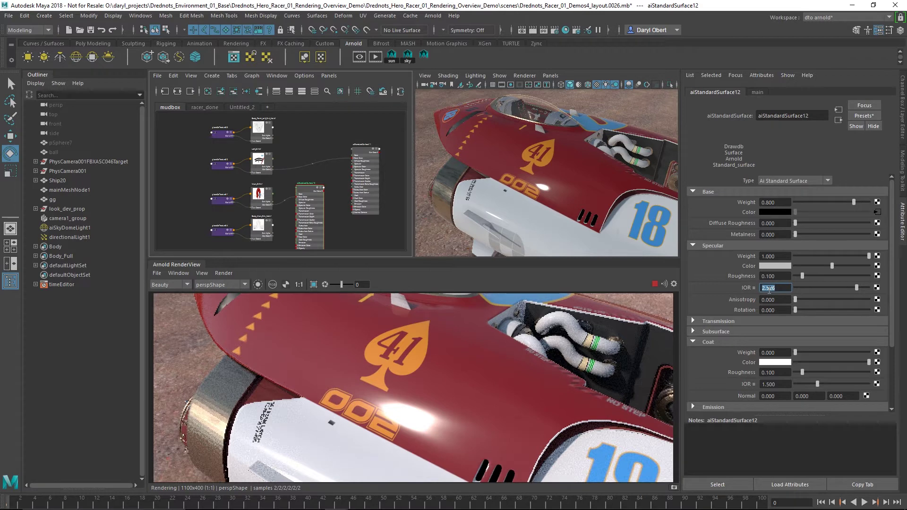
text(1.5)
key(Return)
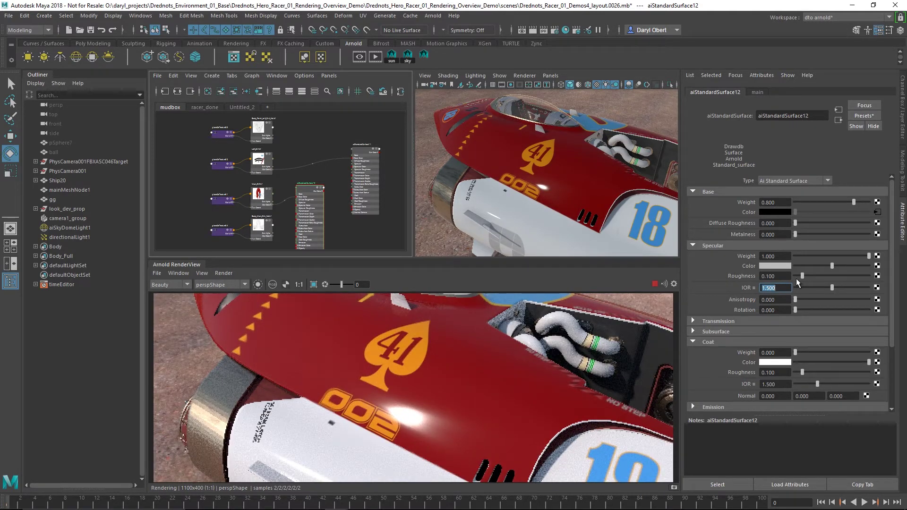
drag(803, 275, 814, 277)
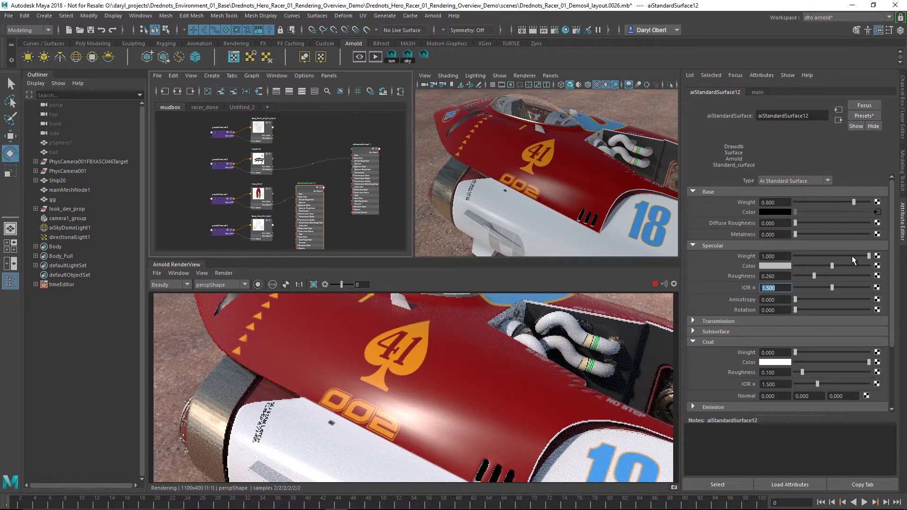
drag(852, 256, 818, 256)
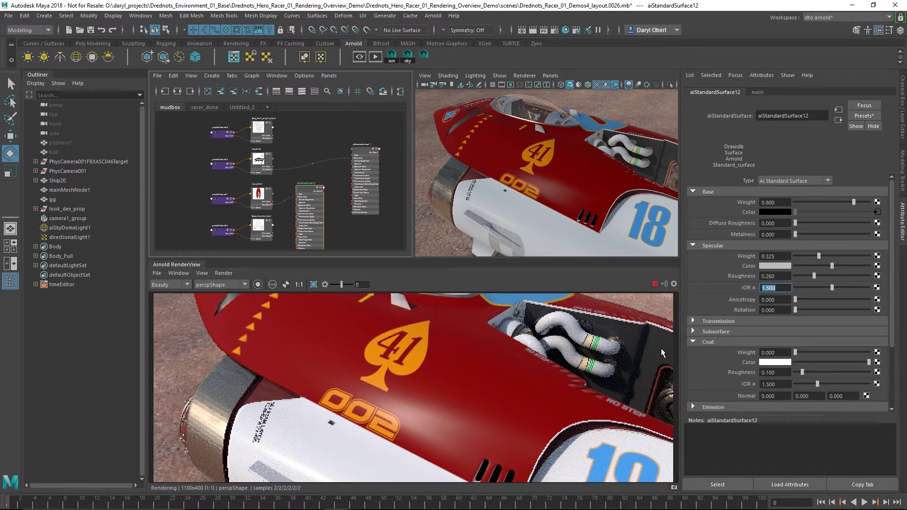
Step: Add a clear coat to the main body material with weight 0.5 and roughness 0.05
drag(800, 350, 831, 360)
double_click(776, 372)
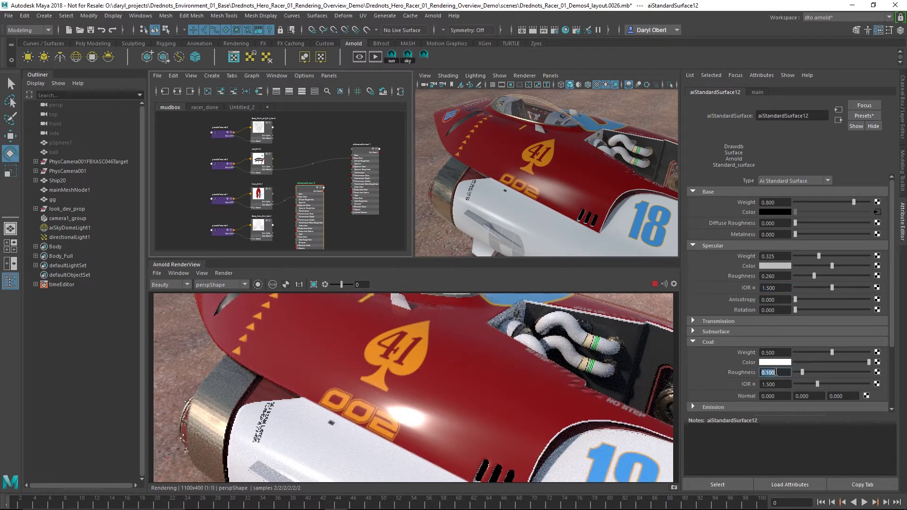
text(.05)
key(Return)
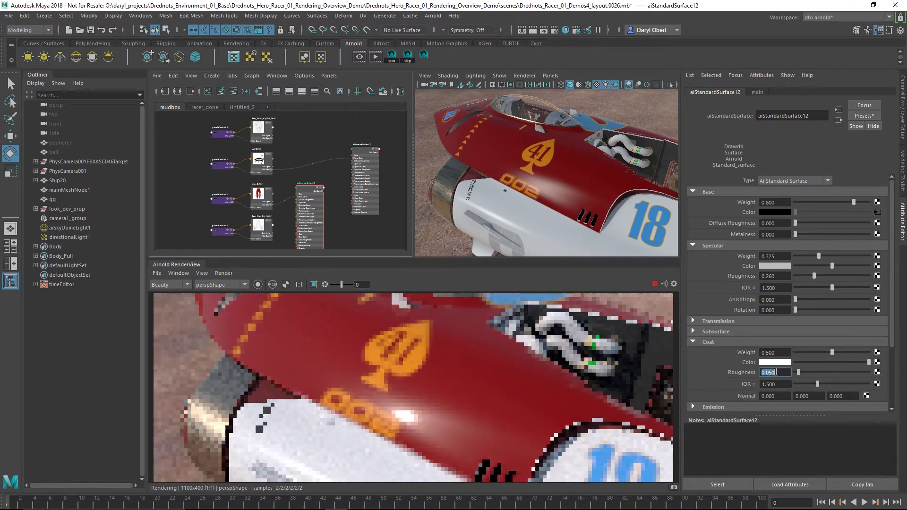
Step: Connect the Body_Main_Dirt_flat.tif texture to the color gain of the Main_Diff.tif texture so dirt overlays the paint
alt+drag(560, 206, 551, 184)
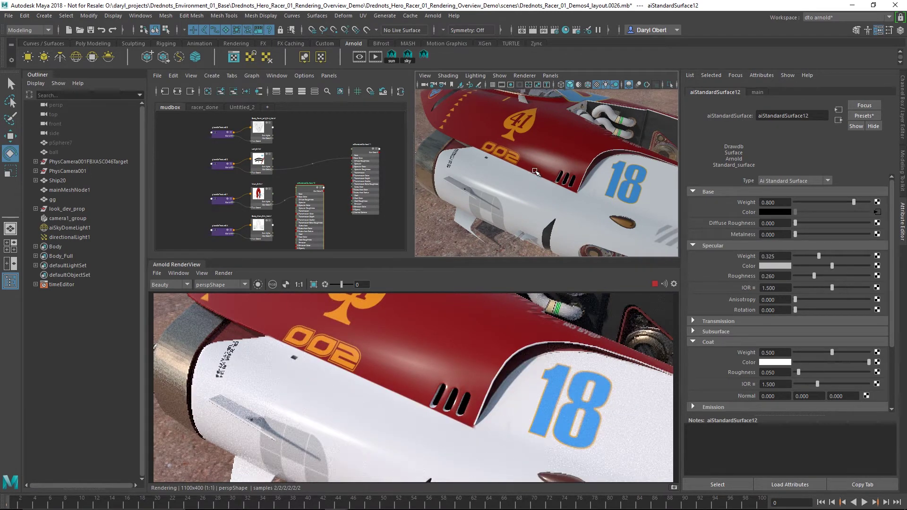
alt+drag(535, 169, 530, 170)
scroll(259, 226, up, 5)
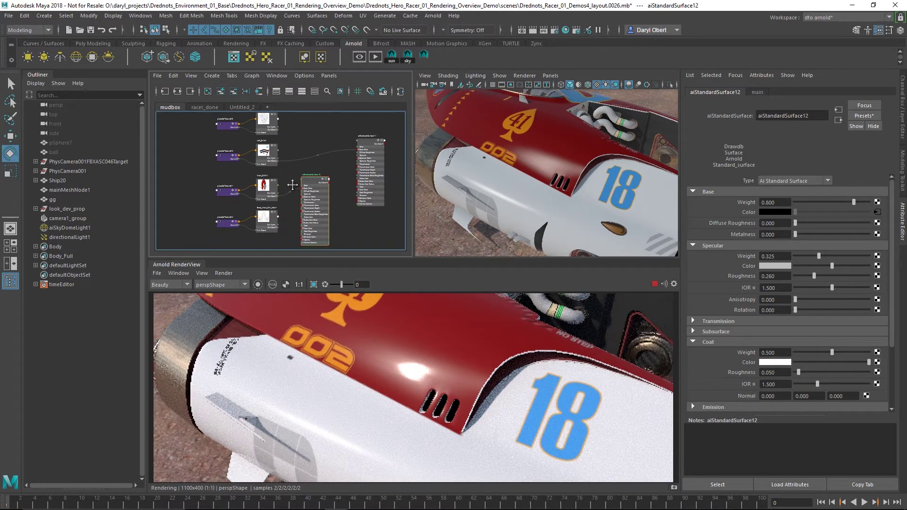
alt+middle_drag(295, 213, 273, 216)
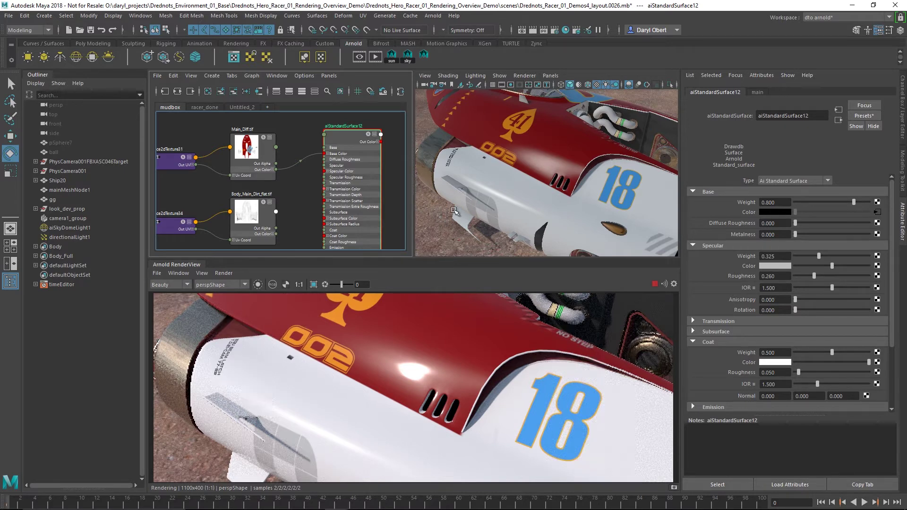
alt+middle_drag(293, 193, 327, 188)
alt+right_drag(321, 194, 304, 196)
drag(226, 217, 167, 219)
drag(302, 213, 248, 215)
click(303, 157)
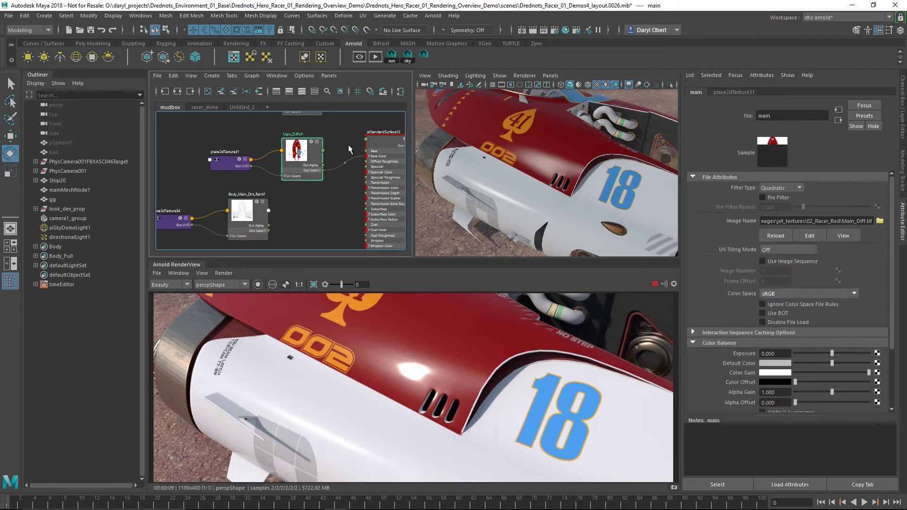
middle_drag(242, 211, 734, 373)
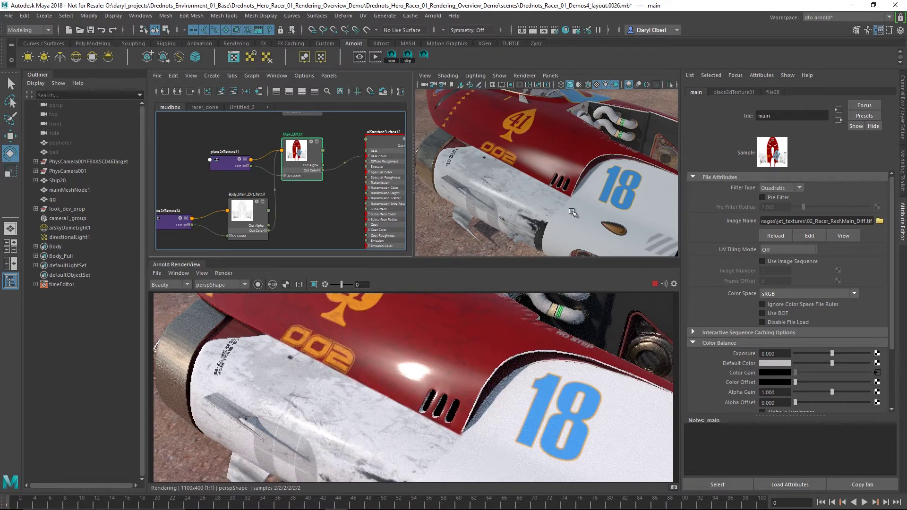
middle_drag(451, 374, 451, 373)
alt+drag(552, 204, 551, 200)
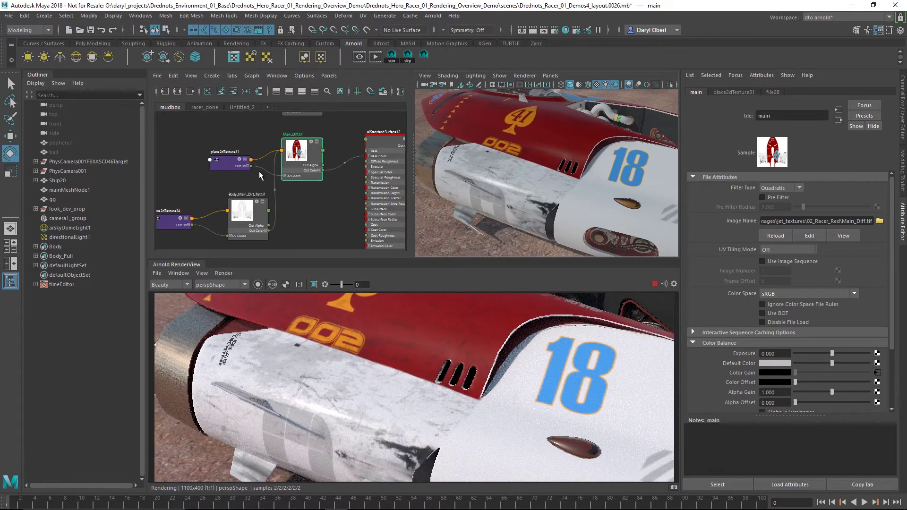
Step: Make room beside the Body_Main_Dirt_flat.tif node and create a colorCorrect node in the mudbox graph
drag(240, 209, 218, 210)
click(284, 217)
key(Tab)
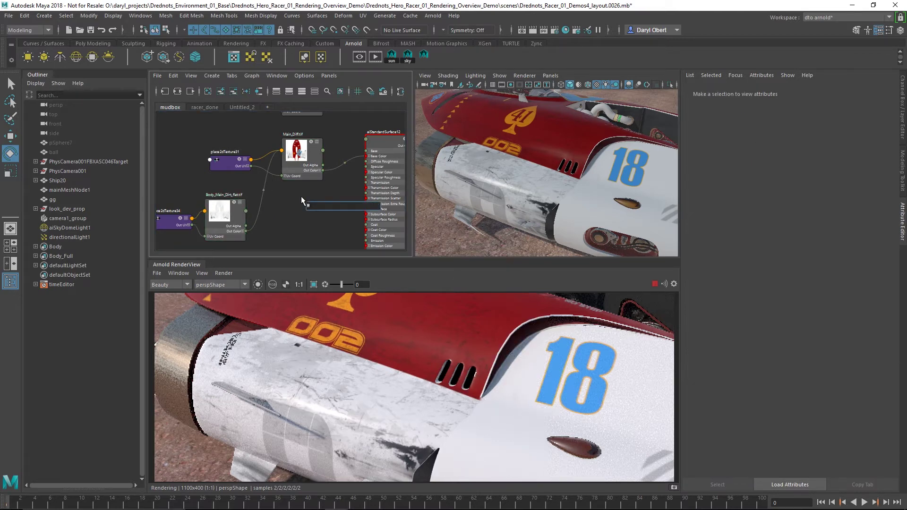
text(co)
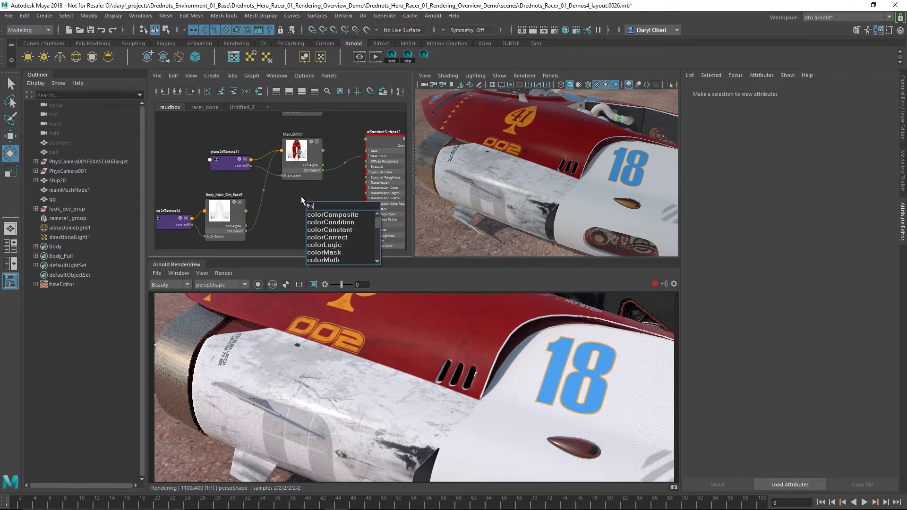
key(Down)
key(Down)
key(Down)
key(Return)
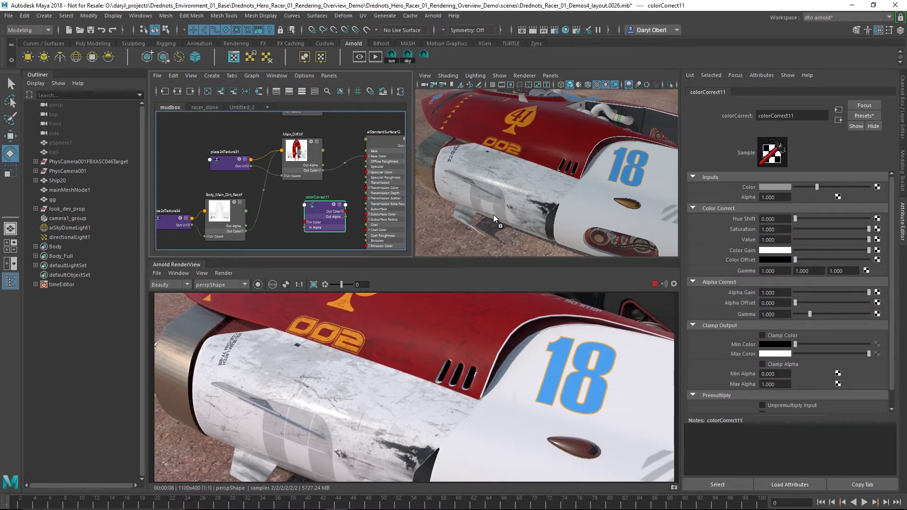
Step: Route the dirt texture through the colorCorrect node into Main_Diff.tif's color gain and line the nodes up in flow order
click(296, 160)
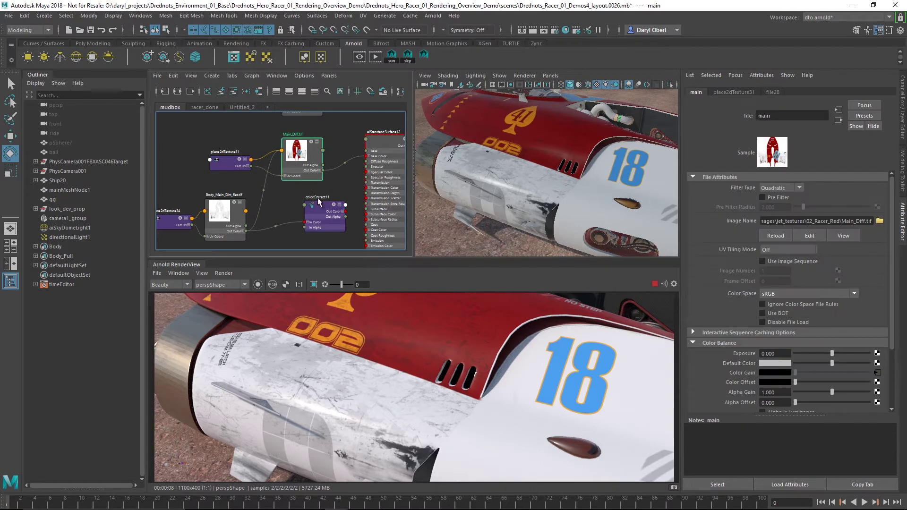
middle_drag(391, 226, 730, 369)
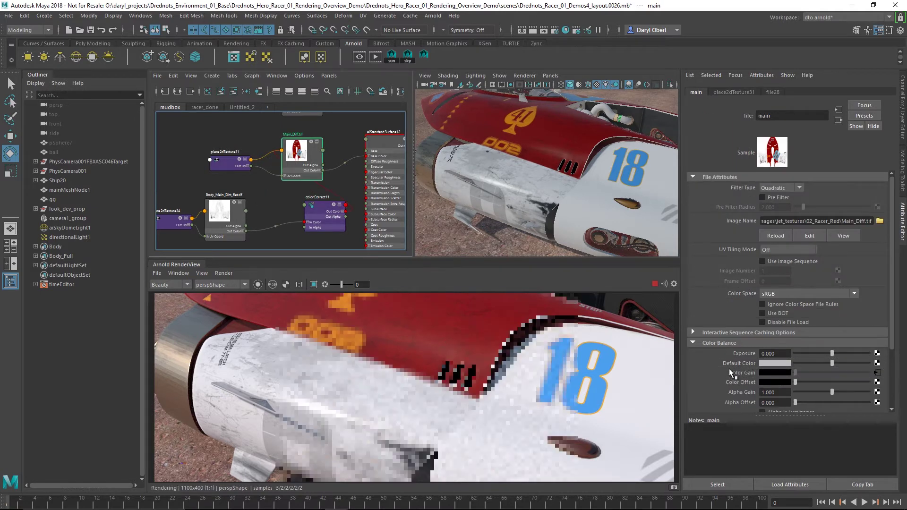
drag(314, 207, 255, 190)
drag(302, 157, 334, 168)
drag(225, 214, 134, 220)
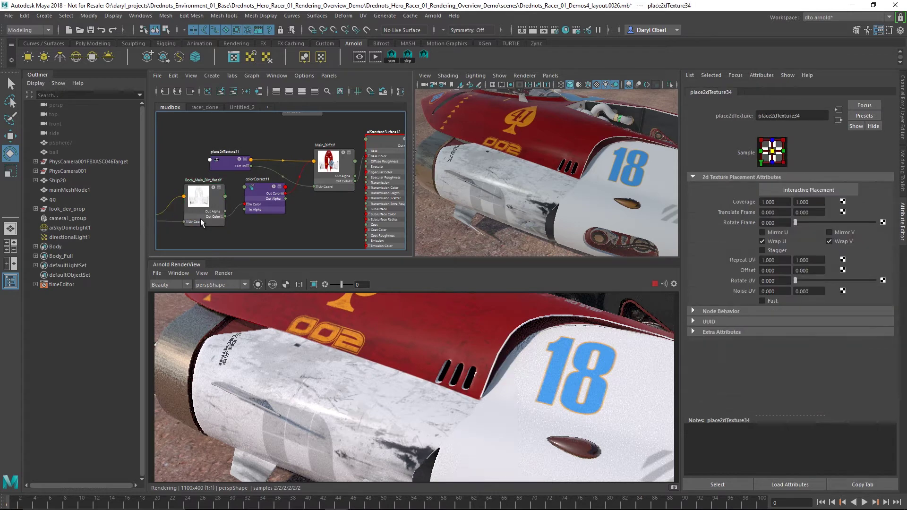
Step: Set all three color gamma values of the dirt's colorCorrect node to 3
click(267, 195)
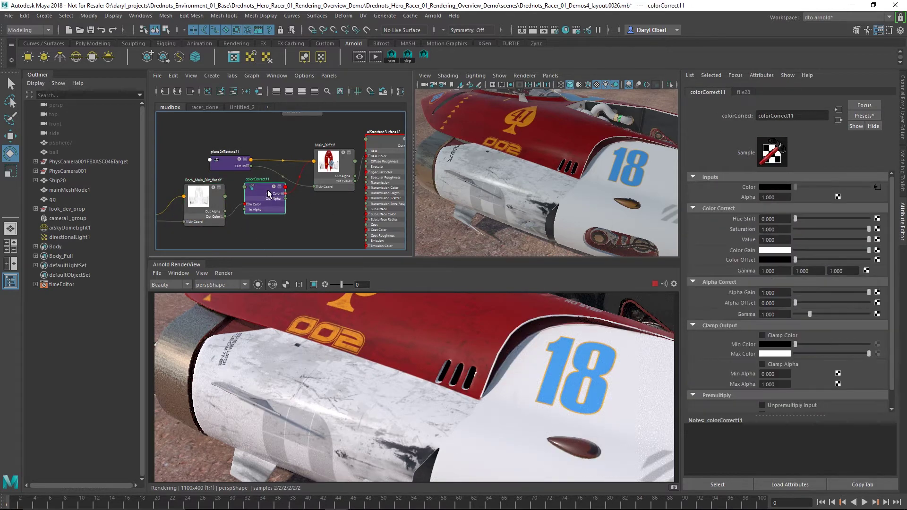
click(771, 270)
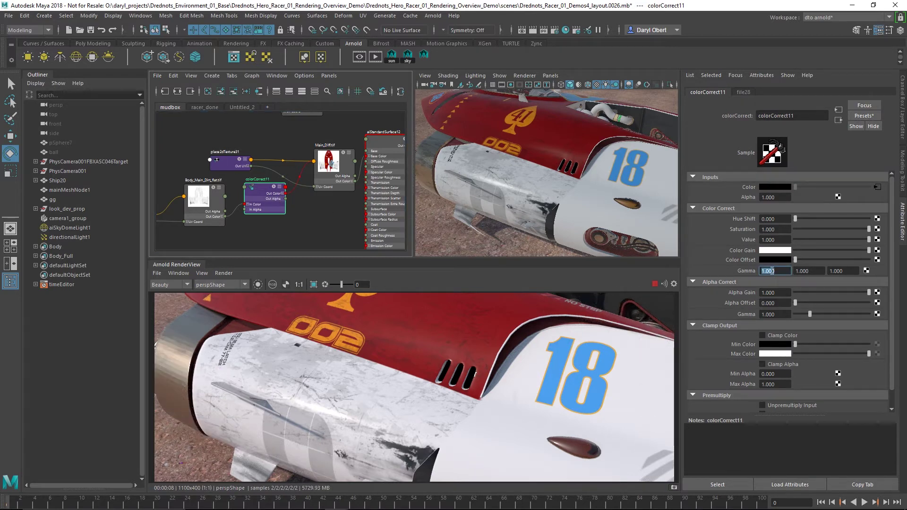
key(Tab)
text(3)
key(Tab)
text(3)
key(Tab)
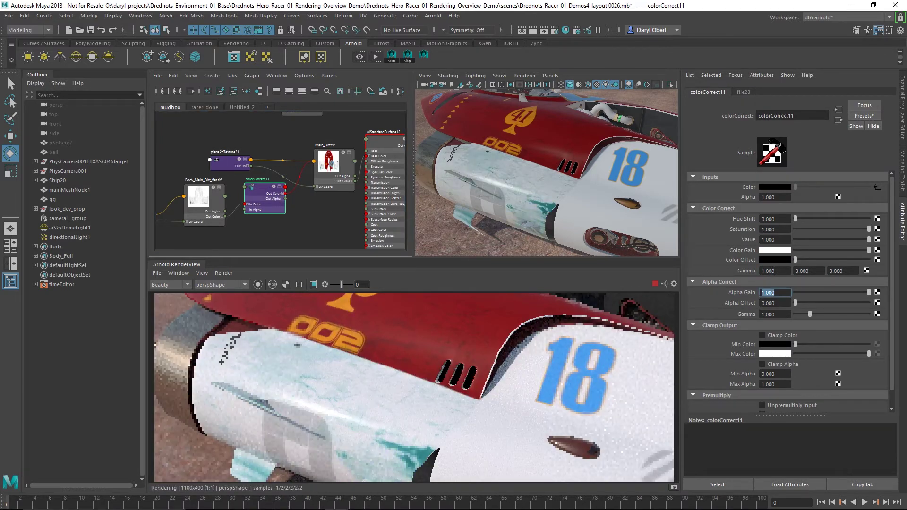
click(772, 271)
text(3)
key(Return)
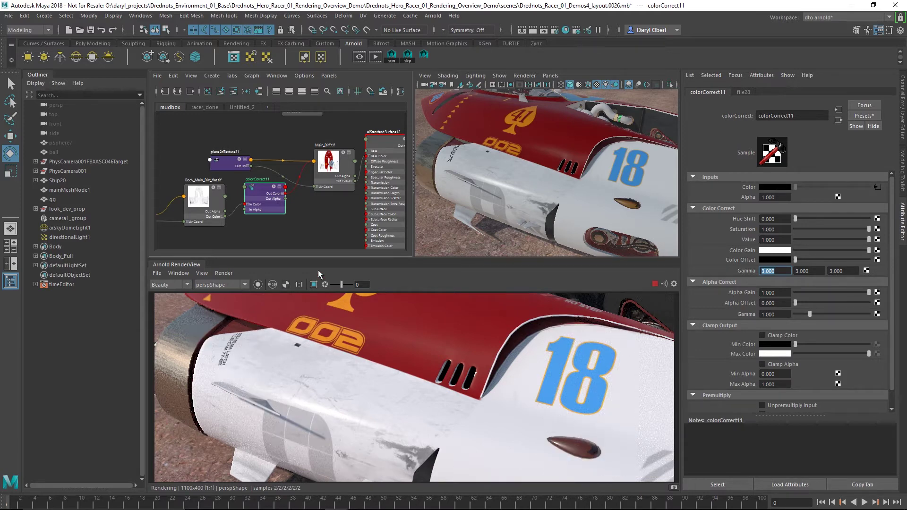
Step: Move Main_Diff.tif's 2D placement node, the dirt texture and the colorCorrect node aside to free space in the graph
click(238, 146)
drag(237, 144, 232, 109)
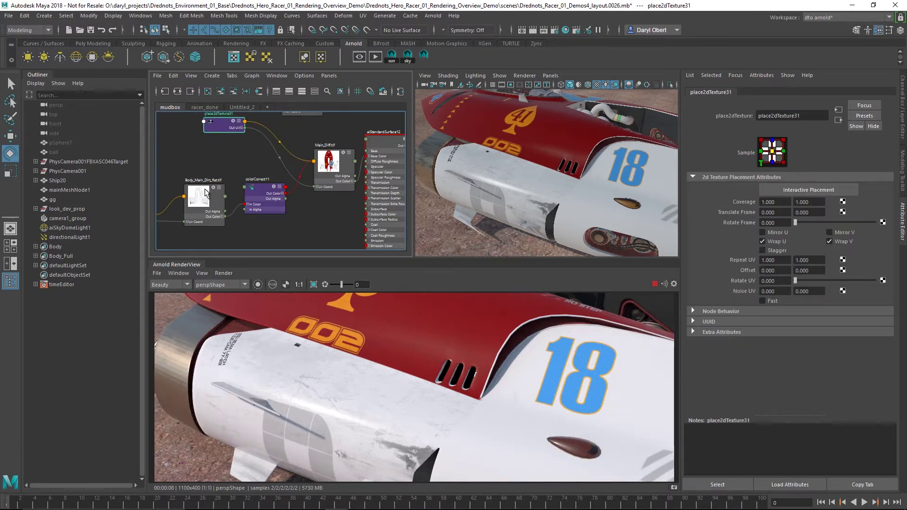
click(206, 191)
shift+click(253, 189)
drag(252, 189, 235, 179)
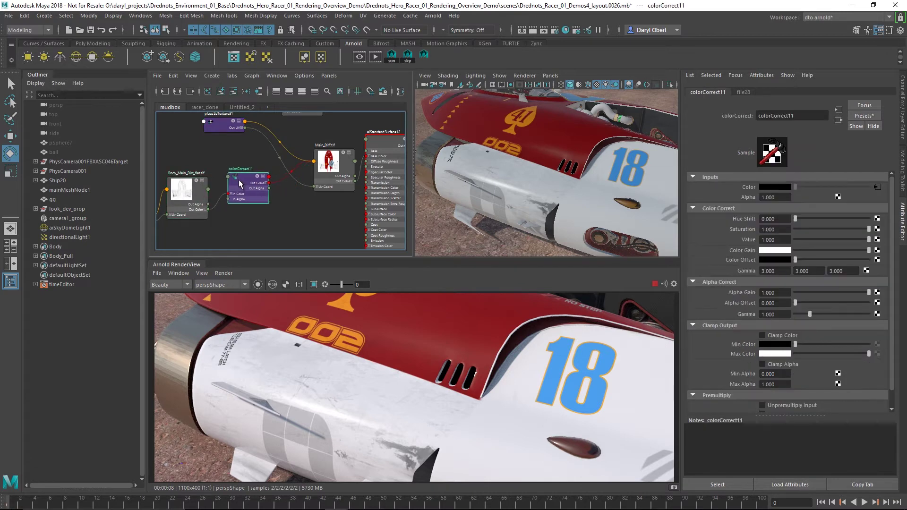
Step: Create a contrast node in the free space below the colorCorrect and Main_Diff.tif nodes
click(283, 212)
key(Tab)
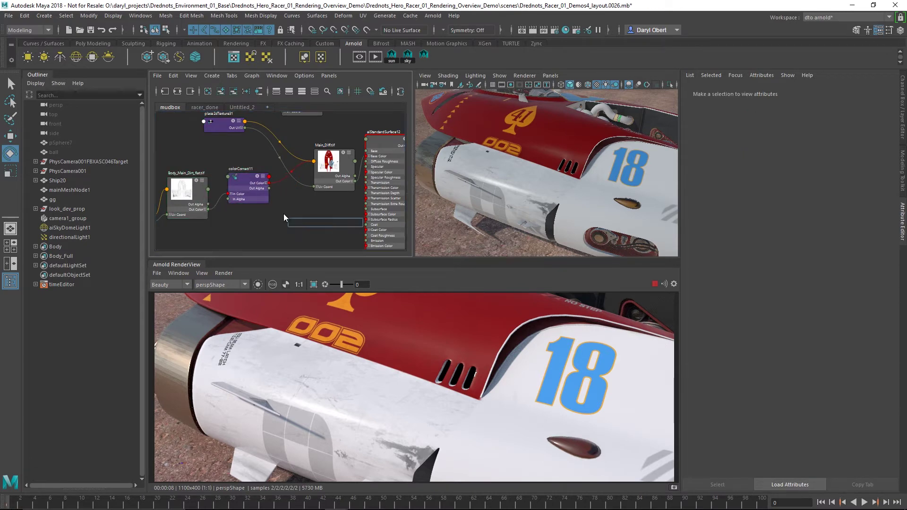
text(co)
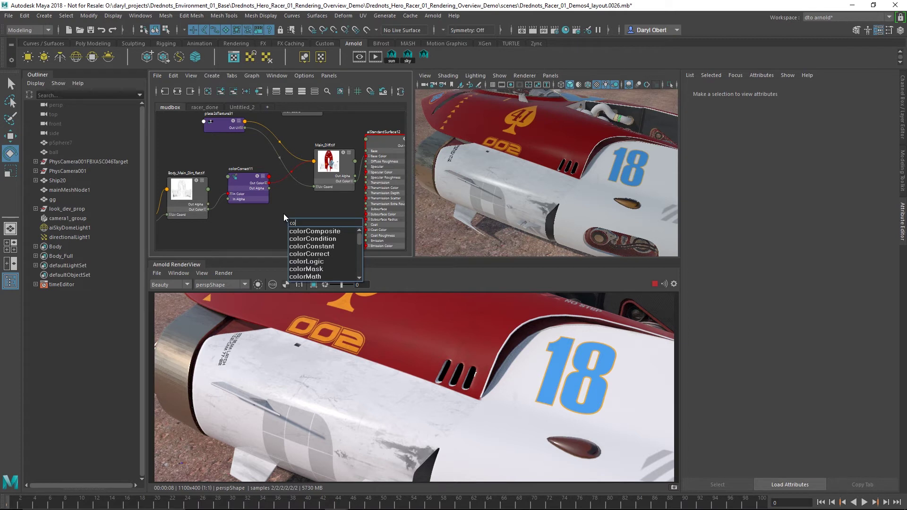
text(n)
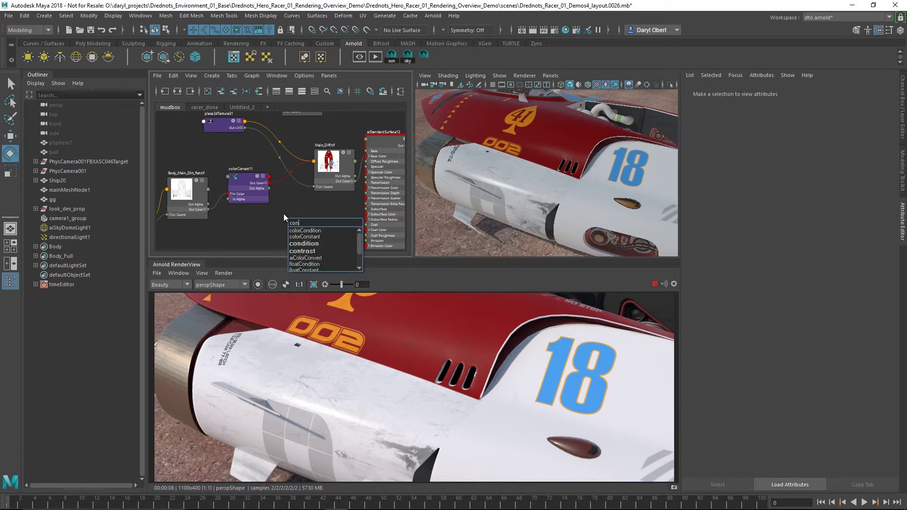
key(Down)
key(Down)
key(Down)
key(Down)
key(Return)
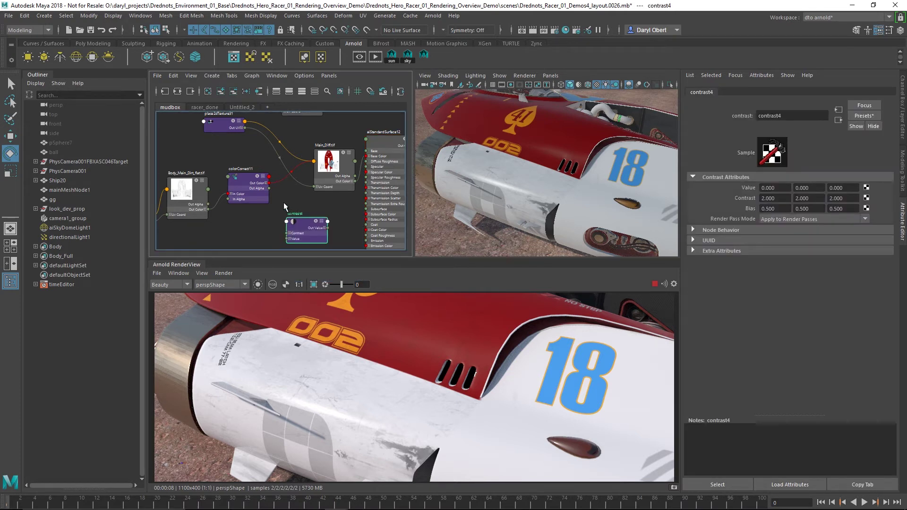
Step: Feed the colorCorrect output into the contrast node's value and connect the contrast node to Main_Diff.tif's color gain
mouse_move(237, 186)
middle_down()
mouse_move(318, 217)
mouse_move(738, 199)
mouse_move(737, 189)
middle_up()
click(334, 167)
middle_drag(725, 372, 726, 372)
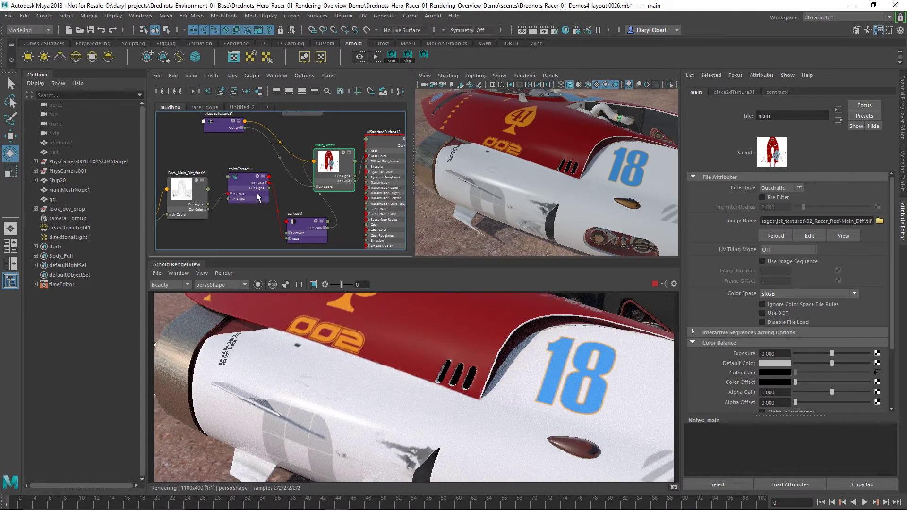
Step: Arrange the dirt texture, colorCorrect, contrast, Main_Diff.tif and main body material nodes in a row
drag(184, 185, 176, 188)
drag(242, 180, 231, 174)
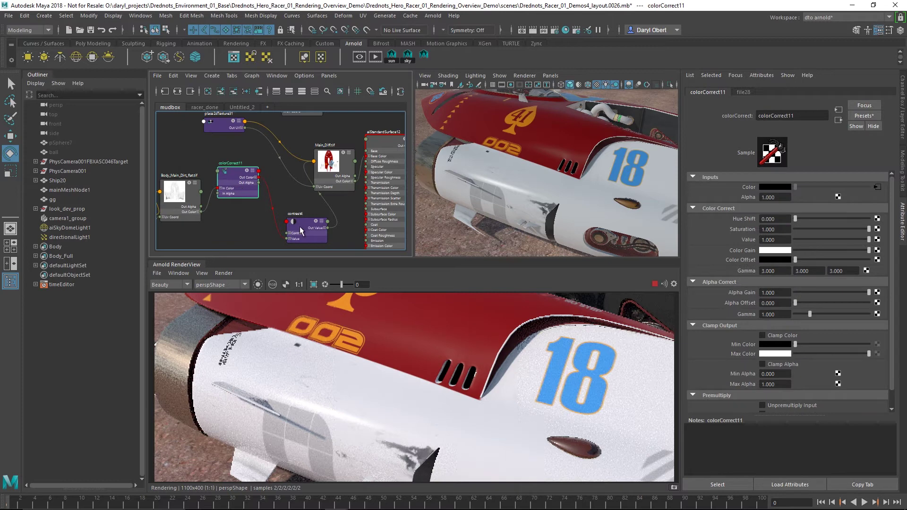
drag(299, 225, 282, 180)
drag(335, 164, 338, 177)
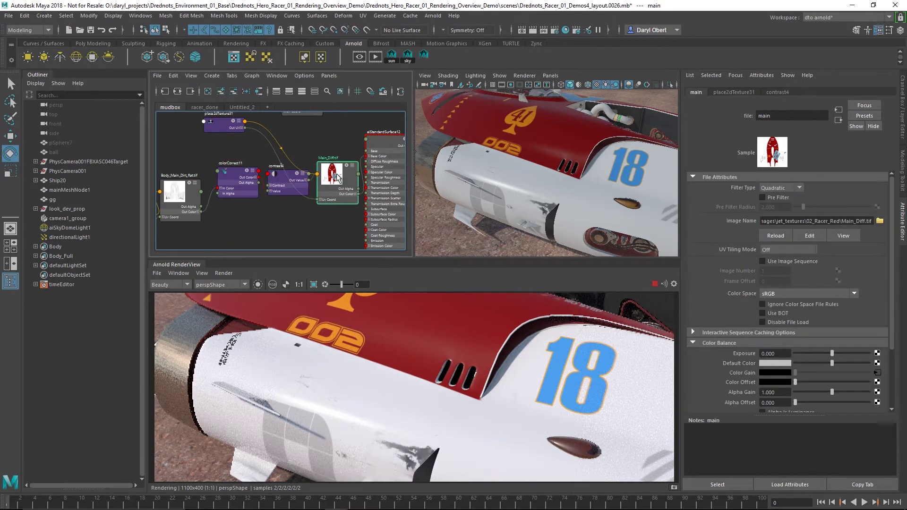
drag(380, 141, 383, 141)
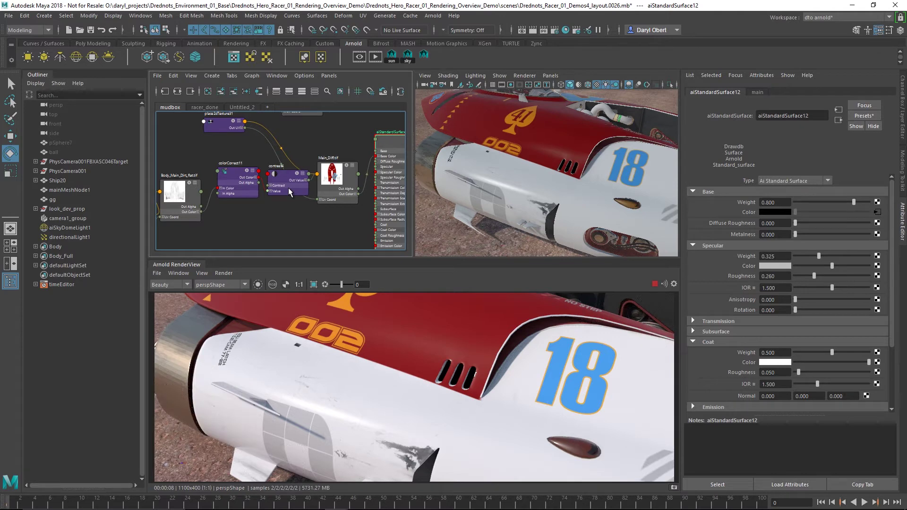
Step: Solo the contrast node in the viewport and set all three of its bias values to 0.6
click(302, 178)
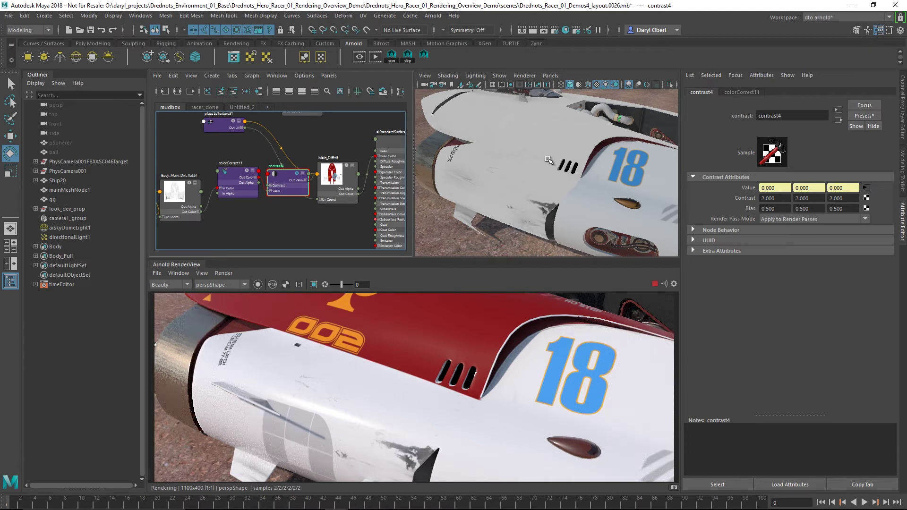
click(776, 208)
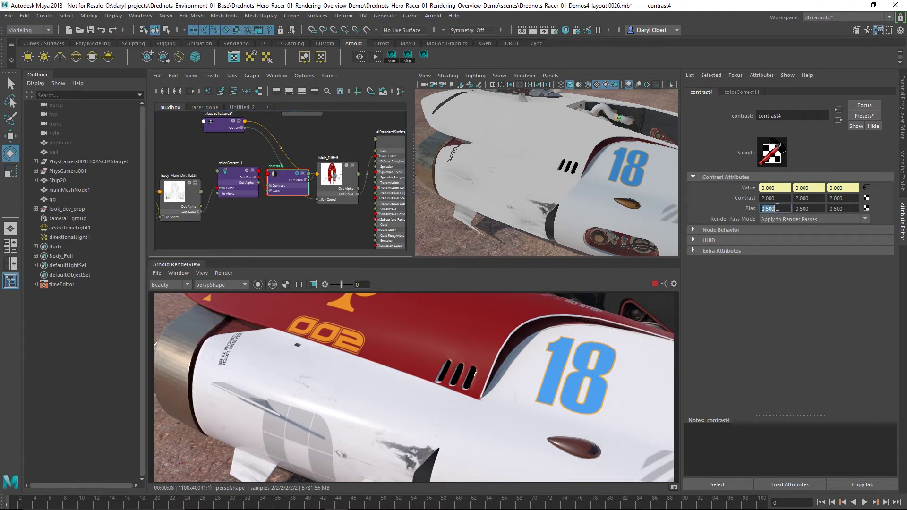
text(.6)
key(Tab)
text(.6)
key(Tab)
text(6)
key(Return)
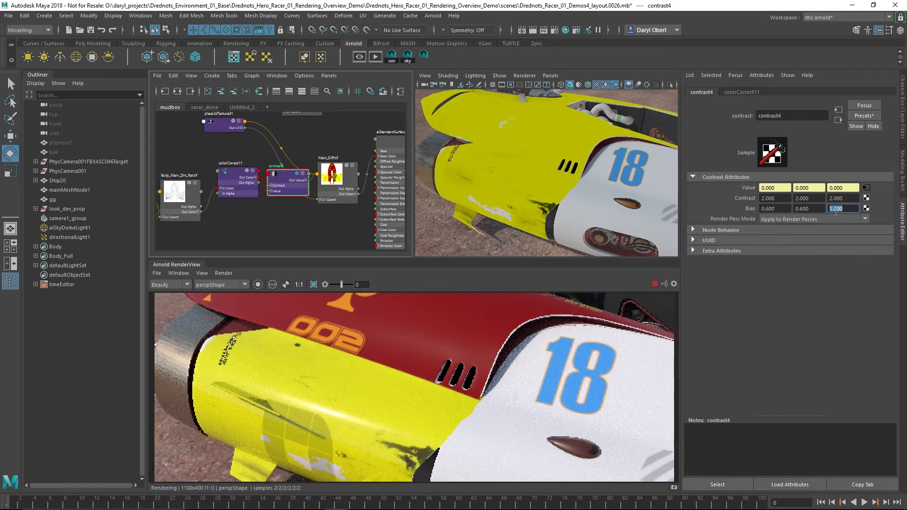
text(.6)
key(Return)
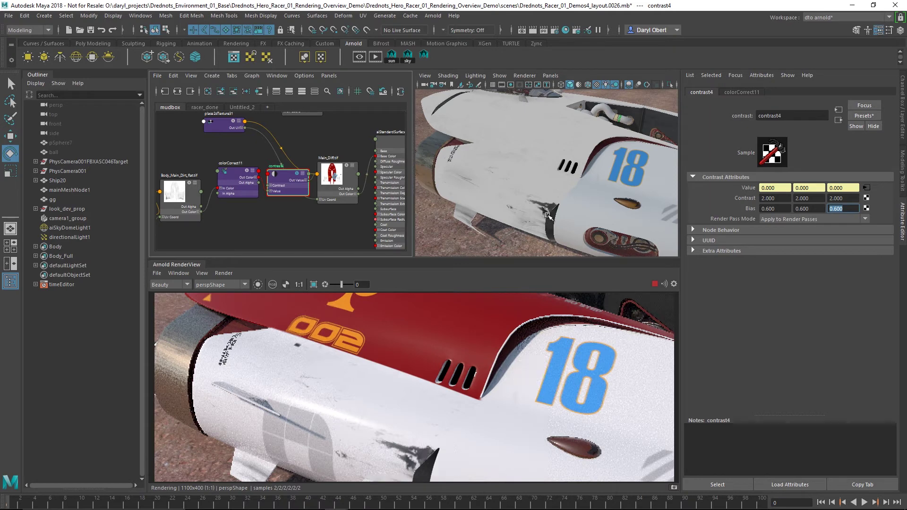
Step: Compare the soloed outputs of the colorCorrect, dirt texture and contrast nodes on the body, and select the main body material
click(246, 175)
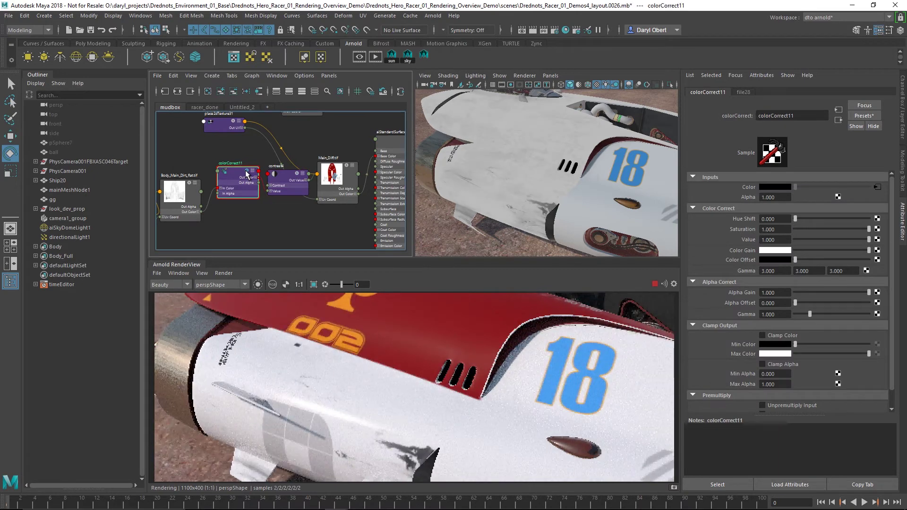
click(191, 185)
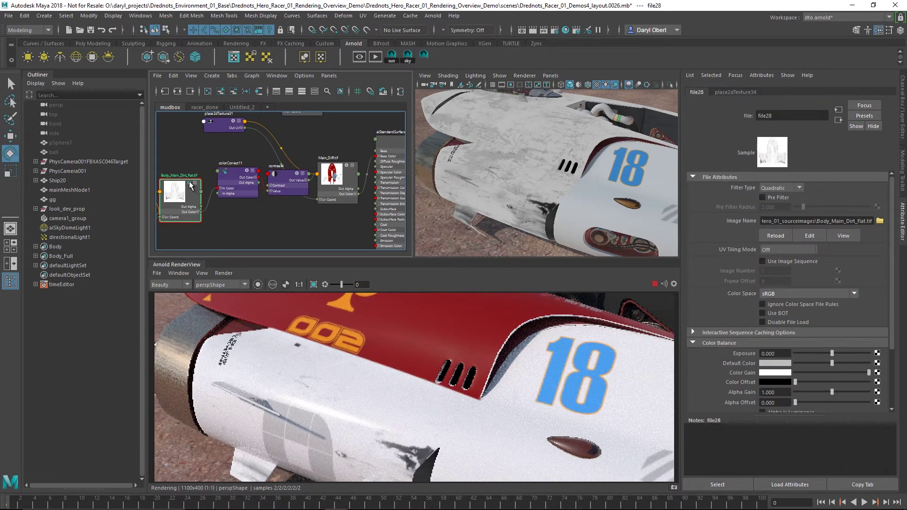
click(248, 173)
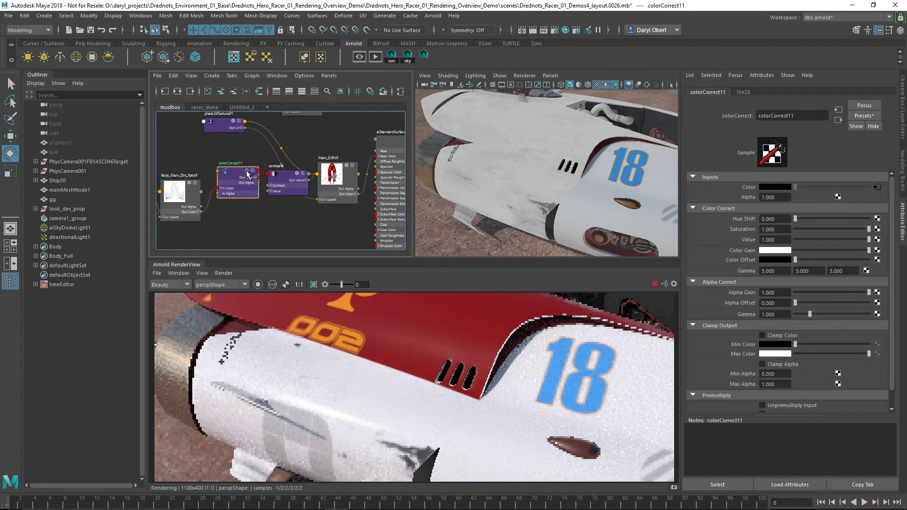
click(298, 176)
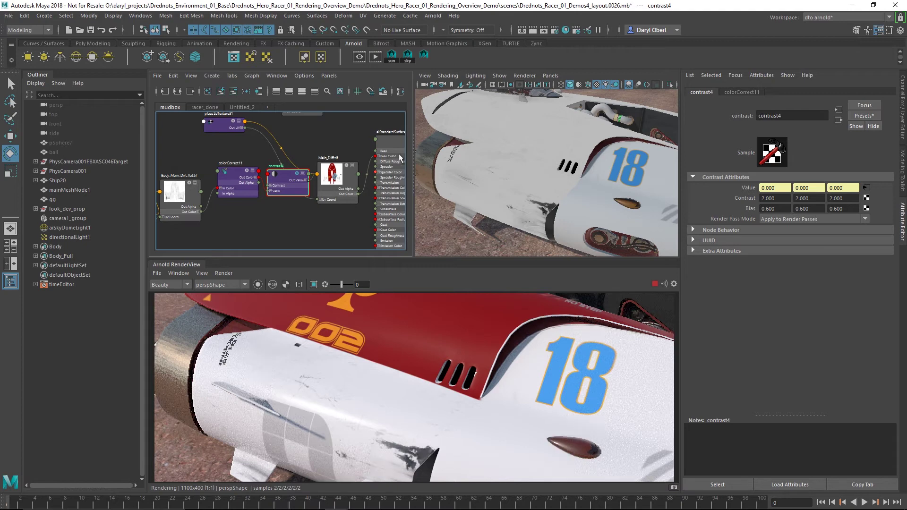
click(386, 136)
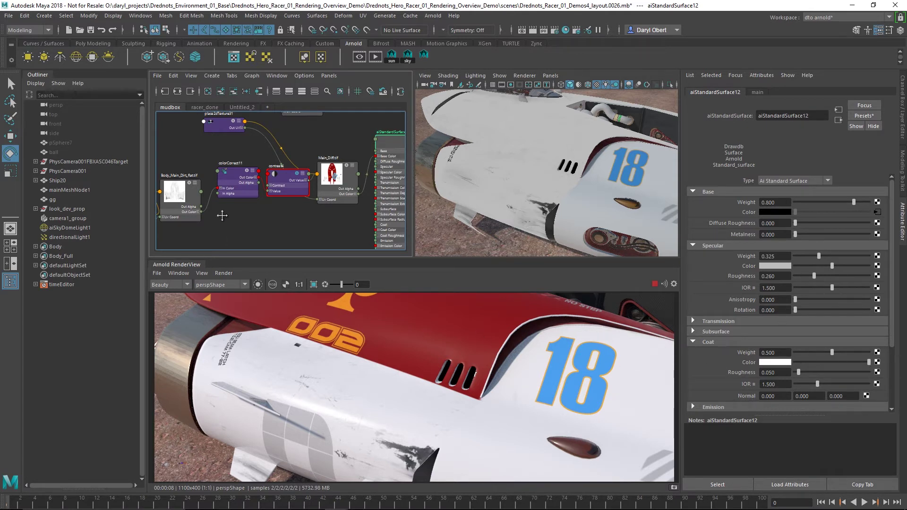
Step: Map the colorCorrect node to the main body material's coat weight and check the body's highlights in the render
alt+middle_drag(222, 216, 242, 208)
middle_drag(262, 174, 731, 355)
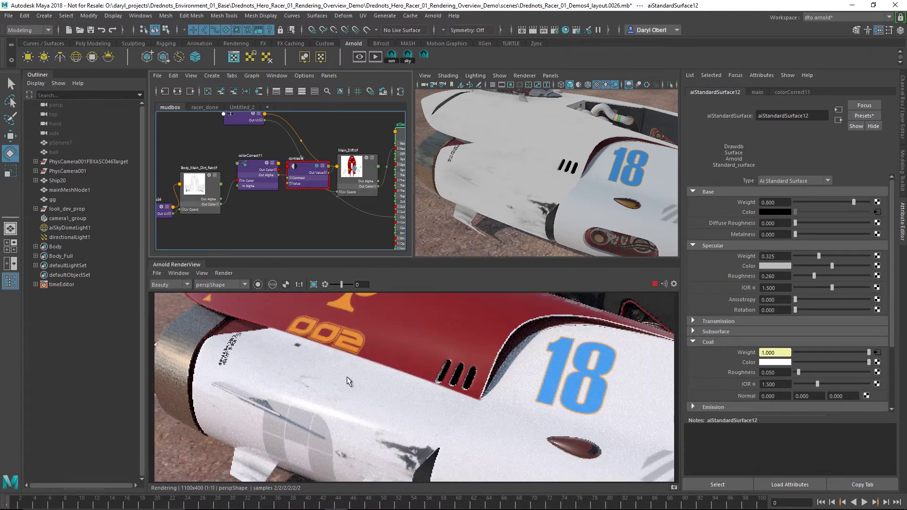
mouse_move(516, 215)
alt+mouse_down()
mouse_move(529, 214)
mouse_move(520, 210)
mouse_move(520, 219)
alt+mouse_up()
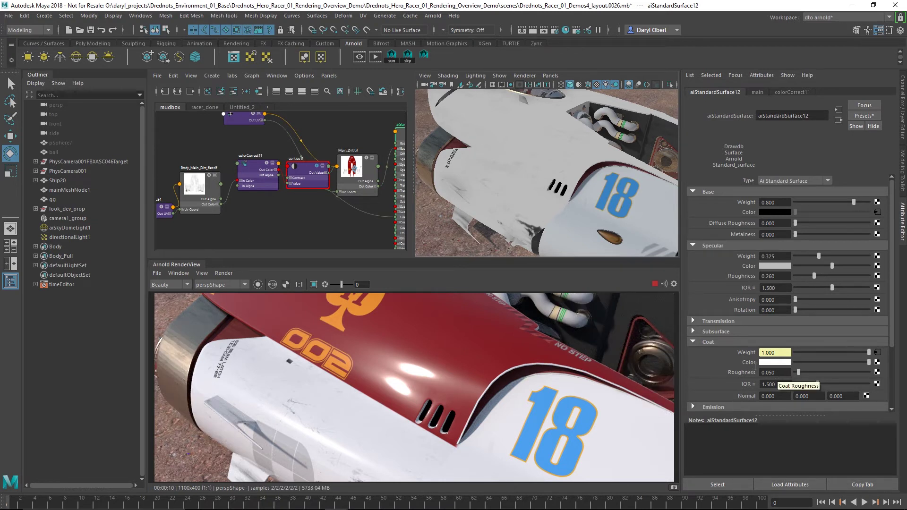
alt+middle_drag(266, 223, 283, 203)
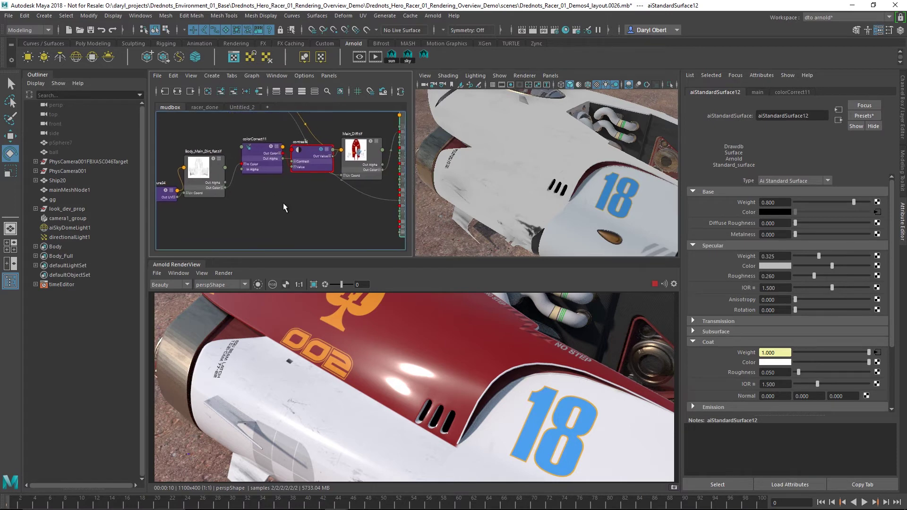
alt+right_drag(506, 236, 539, 236)
Step: Make room beside the Body_Main_Dirt_flat.tif texture and create a reverse node next to it
alt+middle_drag(272, 204, 308, 221)
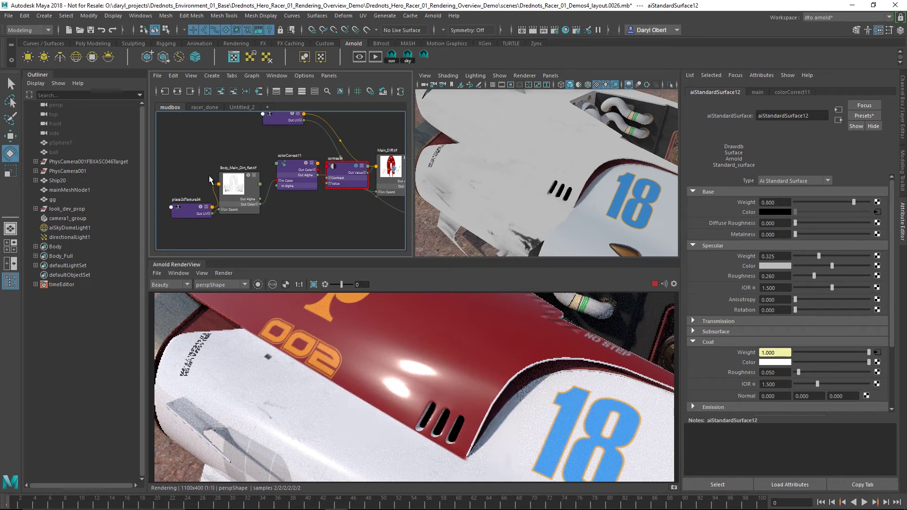
drag(213, 212, 242, 194)
key(Tab)
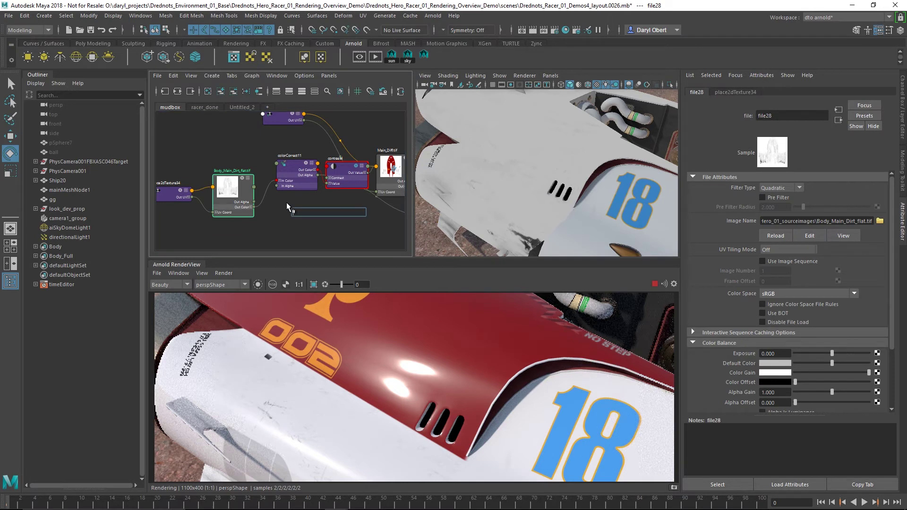
text(rever)
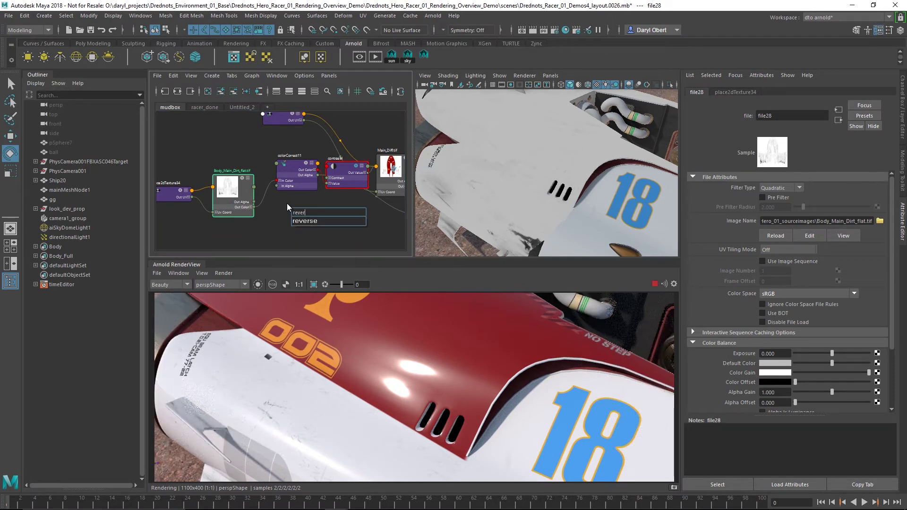
key(Return)
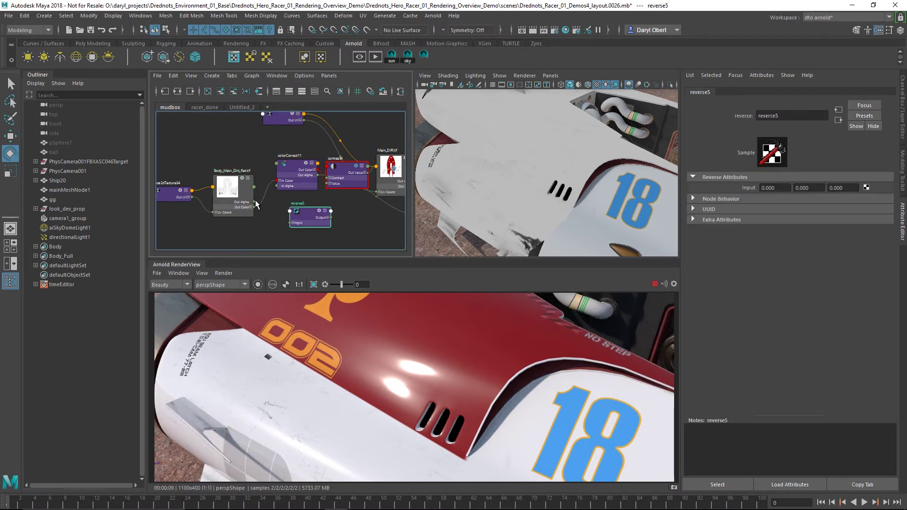
Step: Connect the dirt texture's outColor to the reverse node's input and place the reverse node below the colorCorrect node
middle_drag(656, 214, 743, 186)
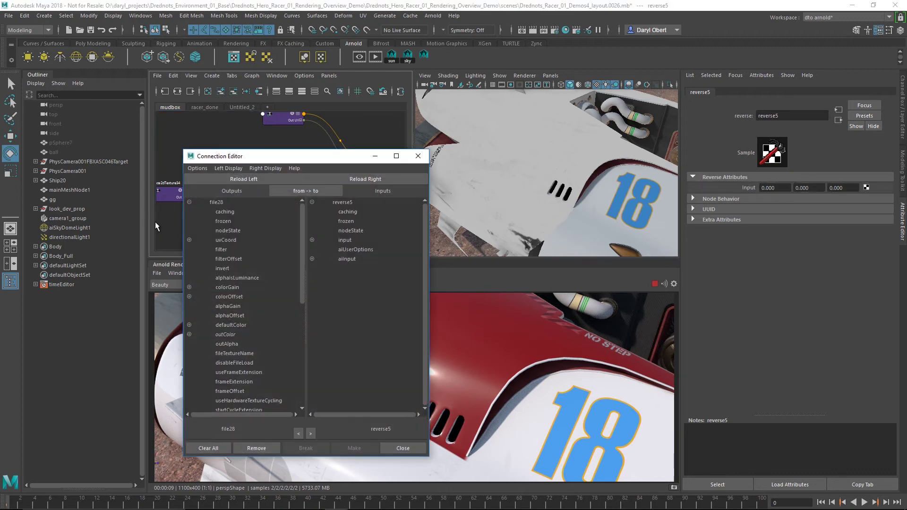
click(235, 334)
click(346, 240)
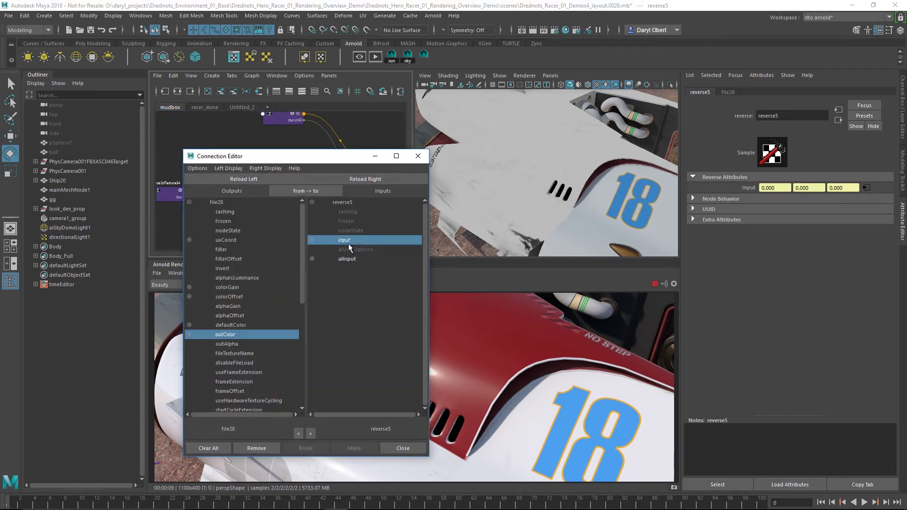
click(402, 447)
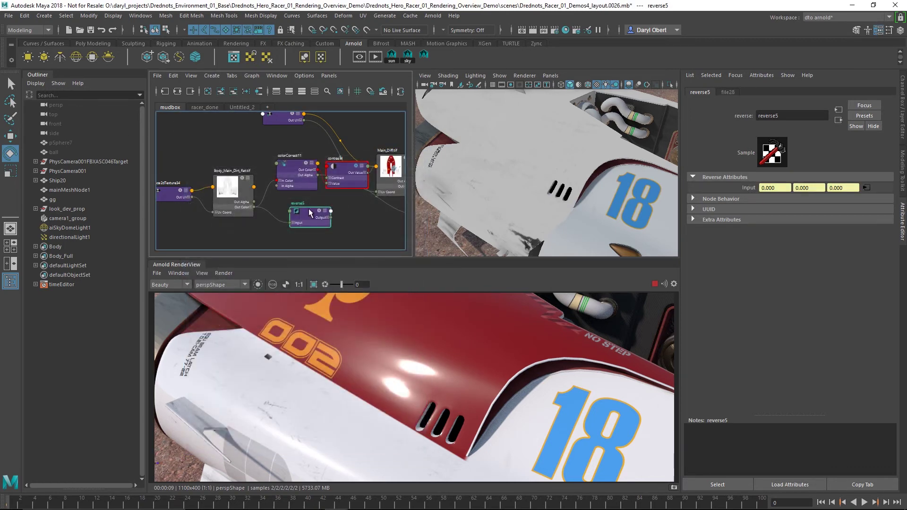
drag(298, 210, 295, 211)
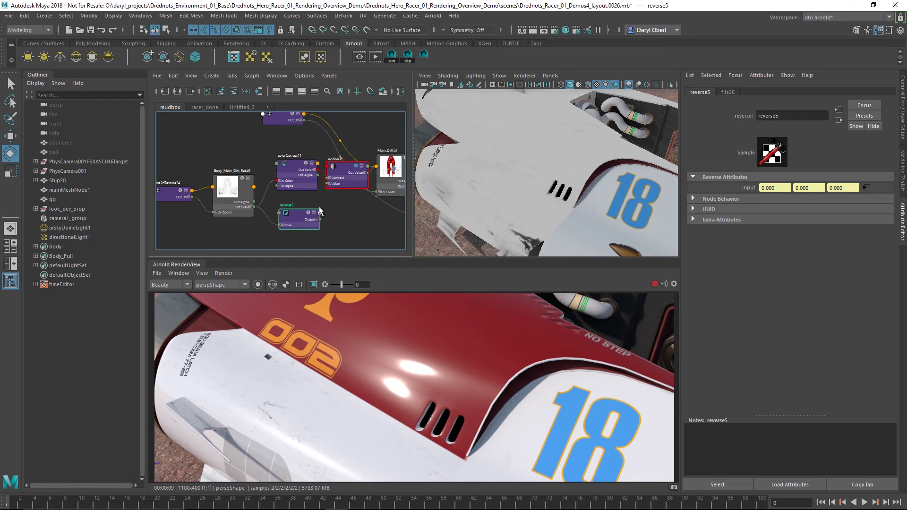
Step: Create a setRange node beside the reverse node and feed the reverse output into its Value
key(Tab)
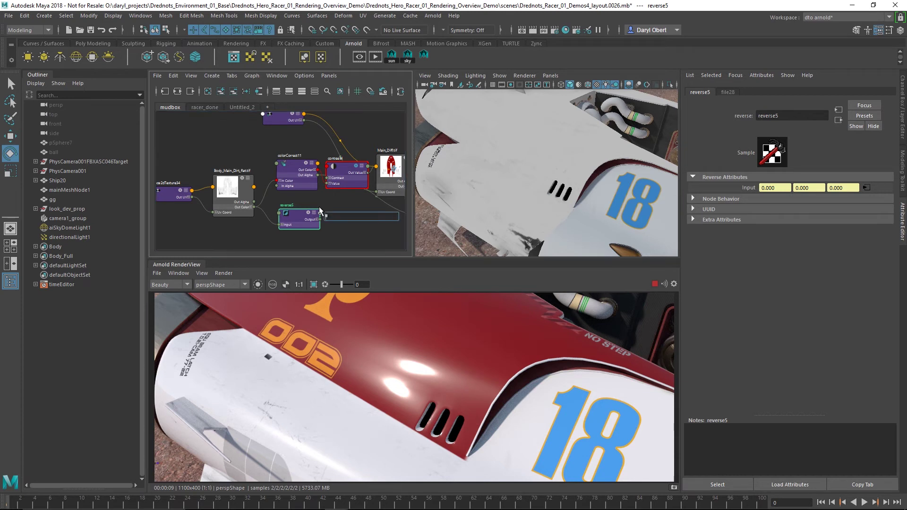
text(setRange)
key(Return)
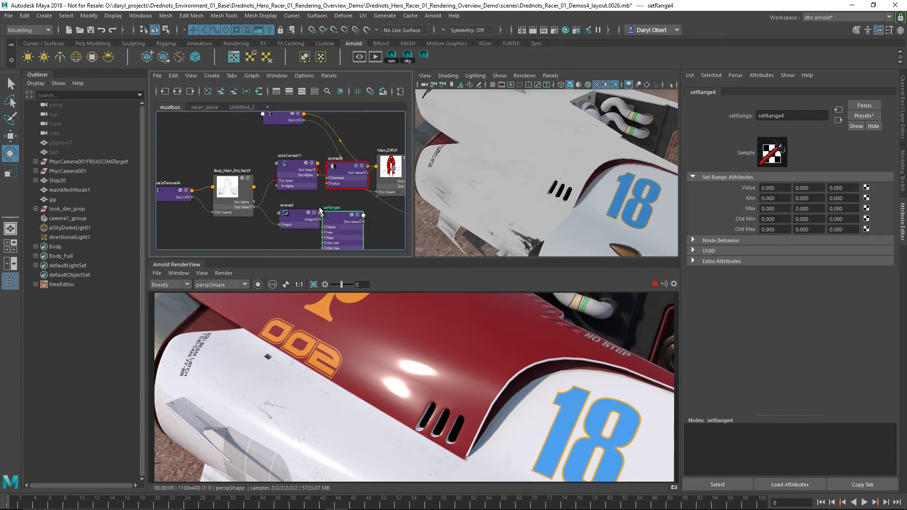
drag(336, 213, 347, 215)
middle_drag(319, 214, 404, 221)
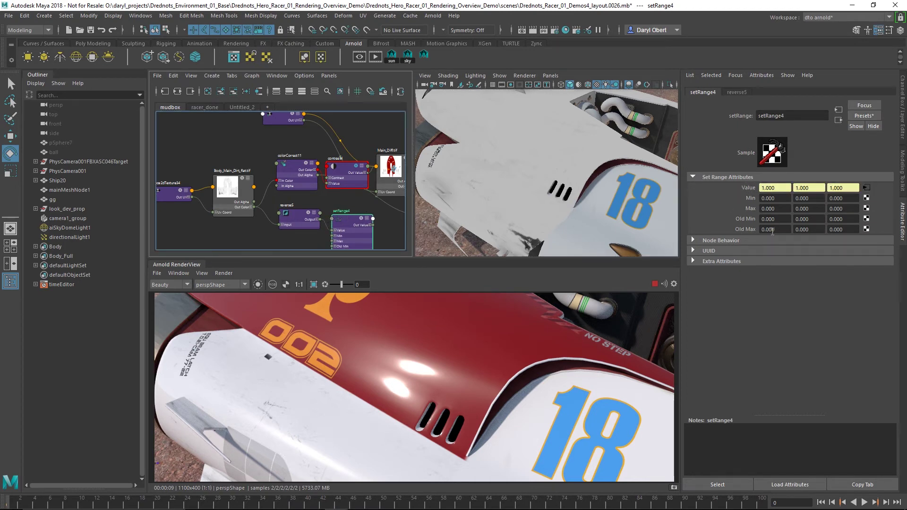
Step: Set the first component of the setRange node's Old Max to 1, Min to 0.01 and Max to 0.4
alt+middle_drag(316, 214, 224, 180)
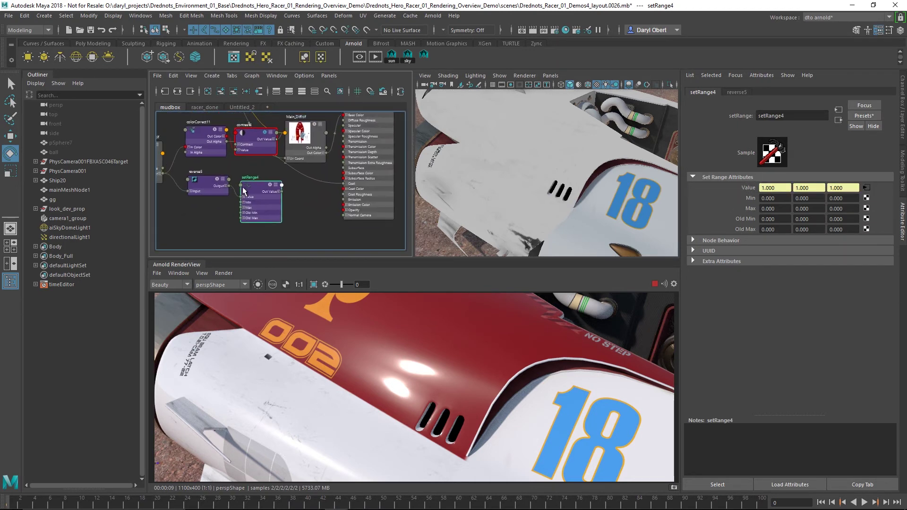
click(773, 230)
text(1)
key(Return)
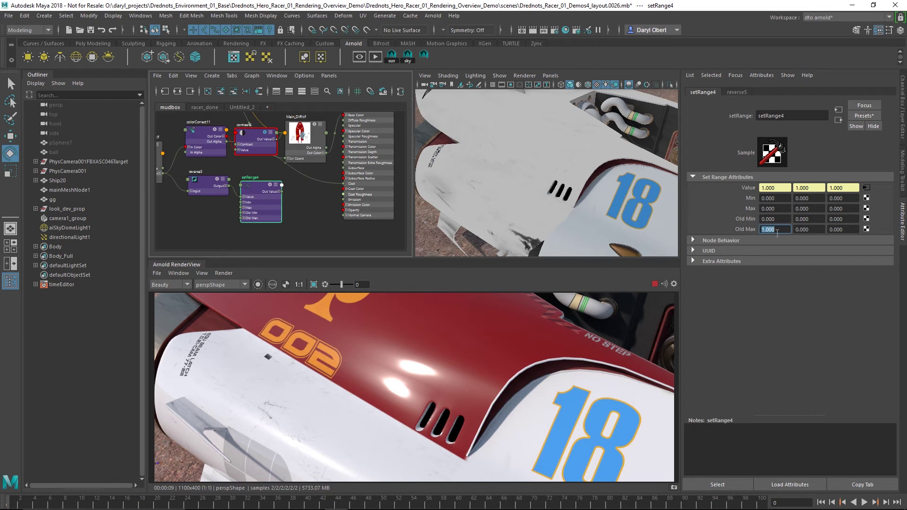
click(775, 198)
text(0.01)
key(Return)
click(771, 208)
text(0.4)
key(Return)
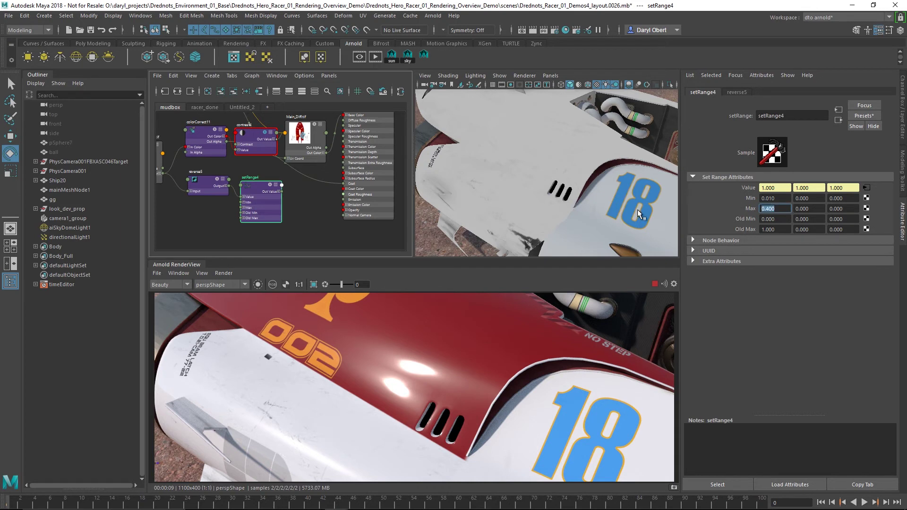
Step: Connect the setRange node's Out Value X to the main body material's Coat Roughness and check the reflections
scroll(290, 199, up, 3)
click(274, 189)
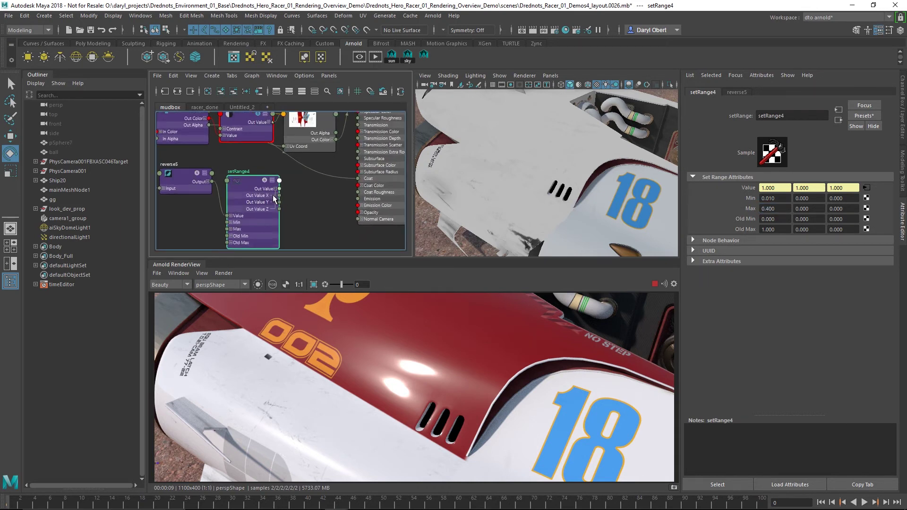
drag(279, 195, 358, 191)
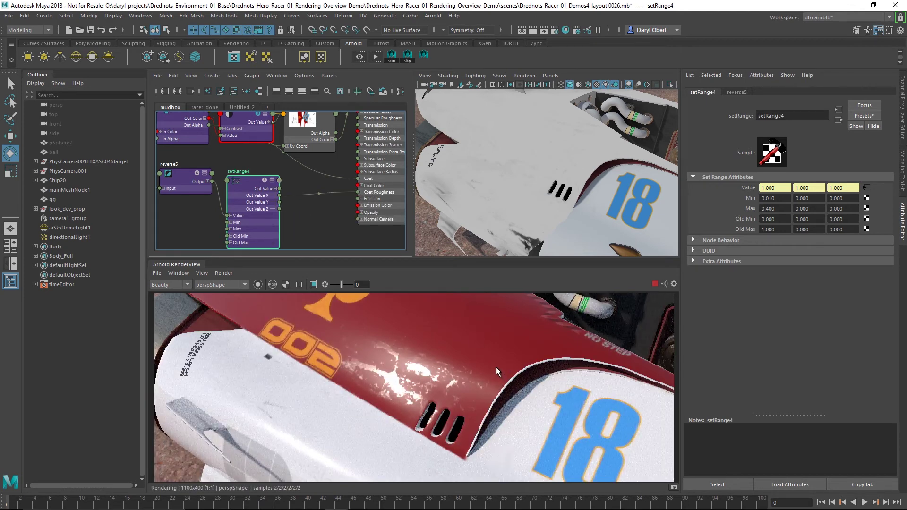
alt+drag(575, 207, 576, 212)
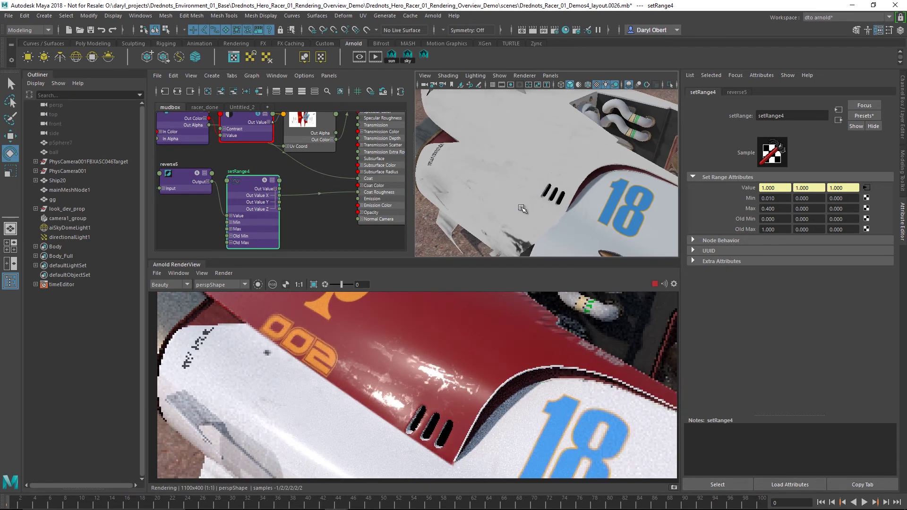
Step: Try 0.05 for the setRange node's first Min value, settle on 0.1, and check the coat in the render
click(242, 181)
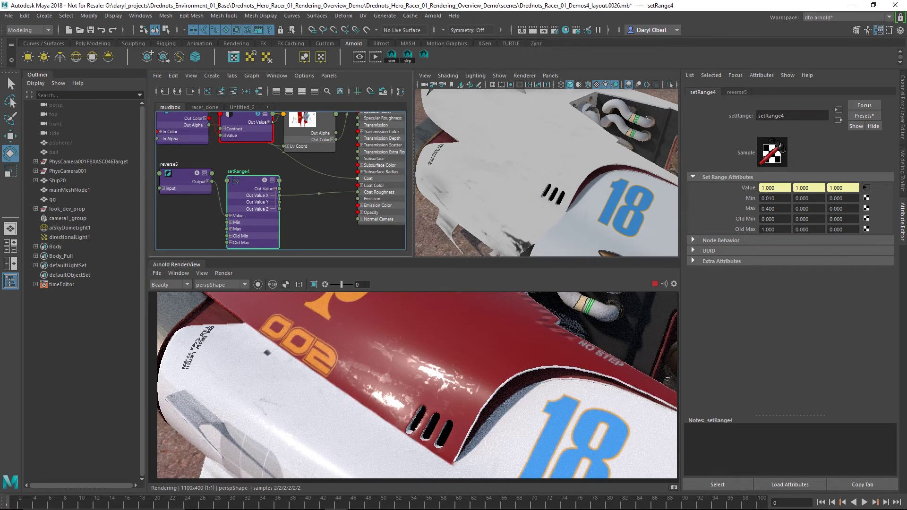
double_click(783, 199)
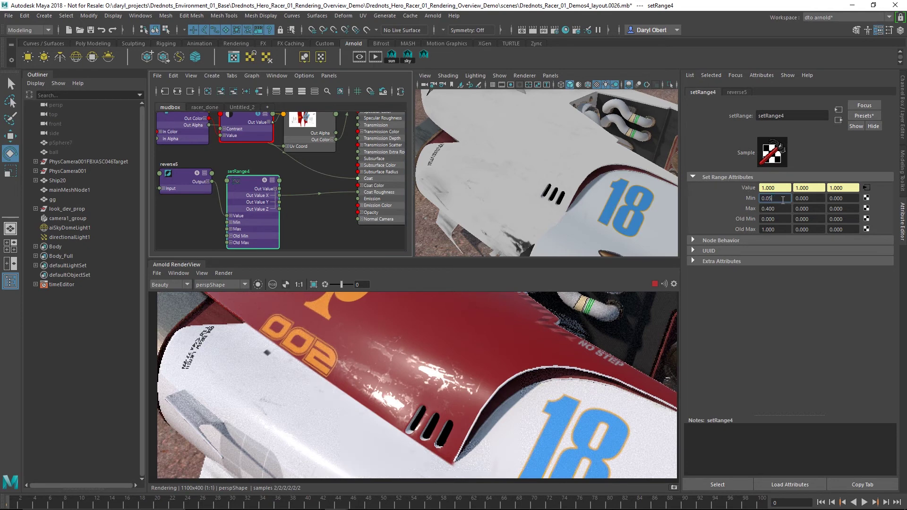
text(05)
key(Return)
drag(768, 199, 778, 200)
text(1)
key(Return)
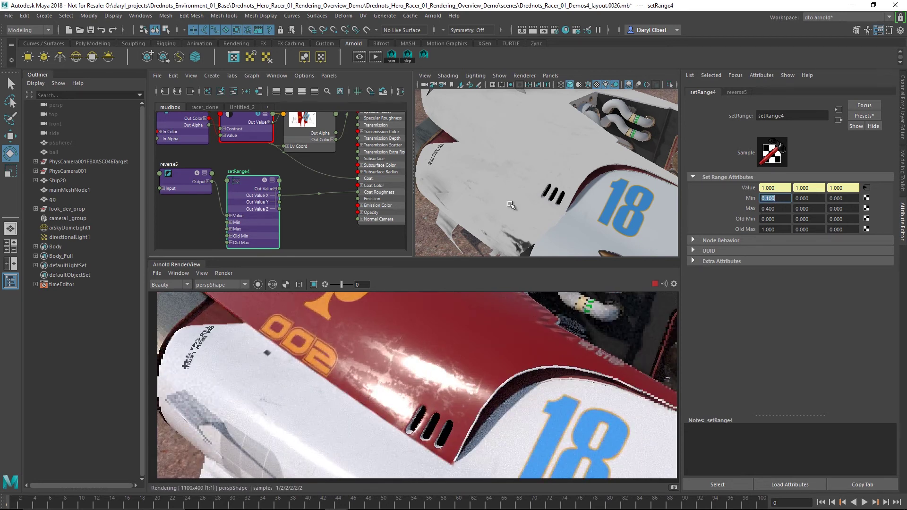
alt+right_drag(561, 165, 521, 170)
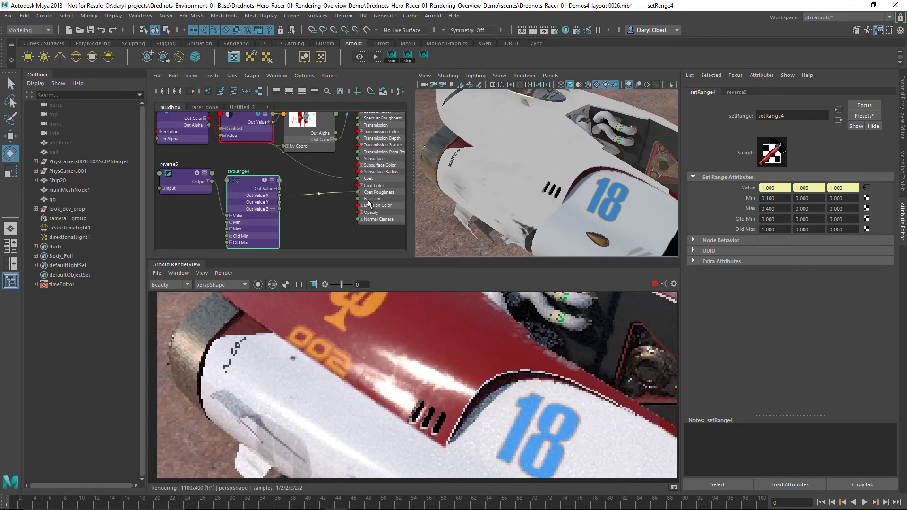
Step: Darken the colorCorrect node's Color Gain slightly to light grey and view more of the body in the render
click(251, 189)
alt+middle_drag(215, 183, 271, 207)
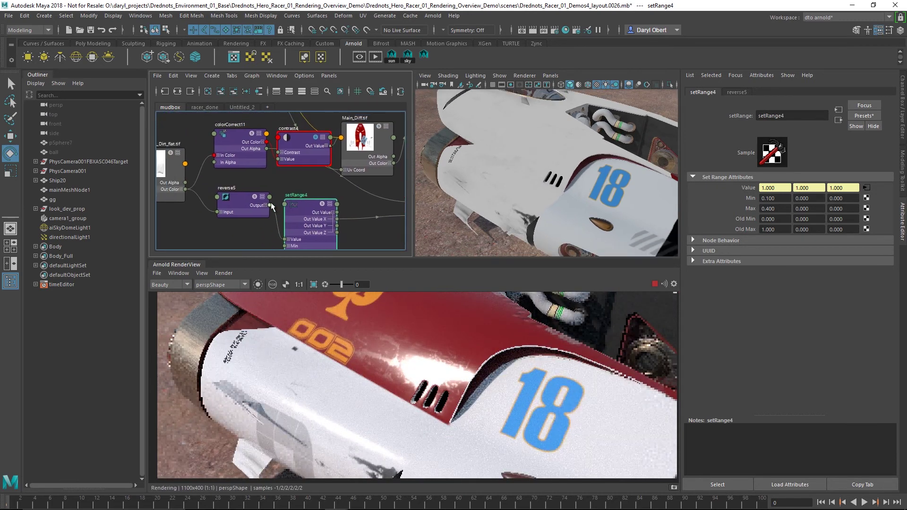
scroll(271, 207, down, 2)
click(182, 165)
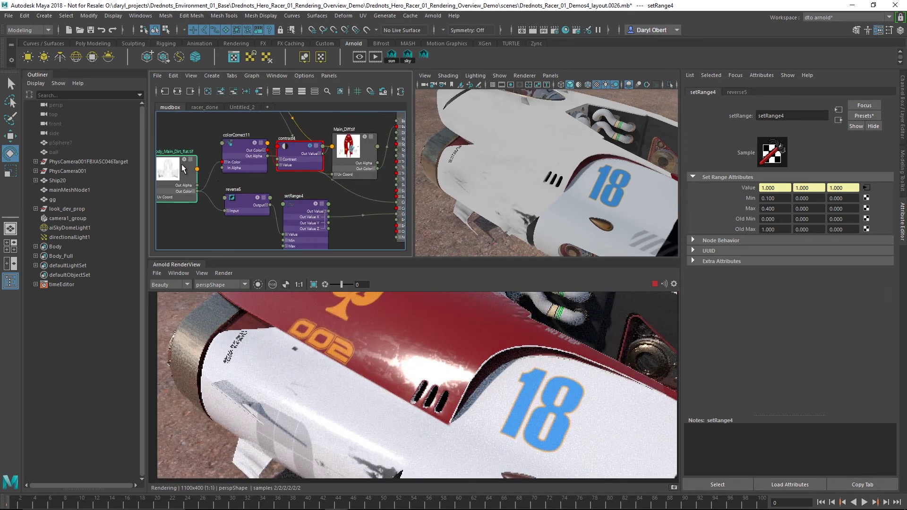
click(183, 169)
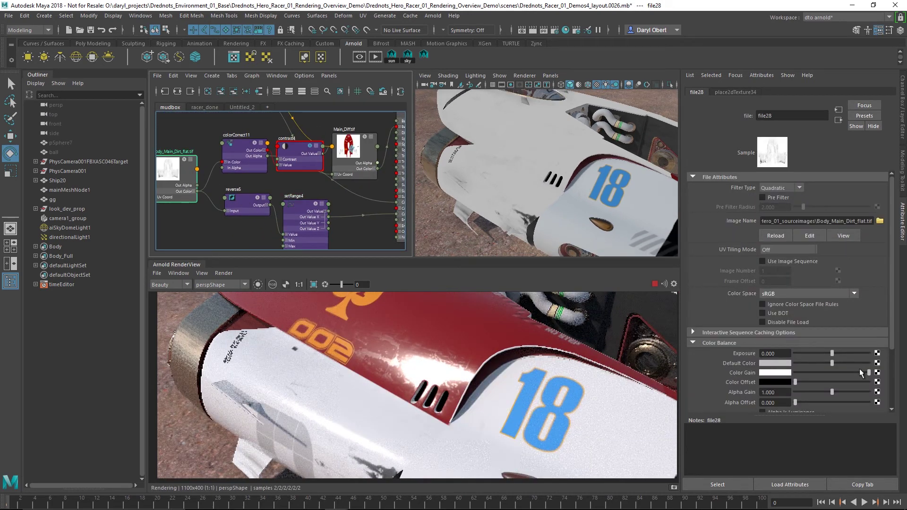
click(244, 152)
click(846, 250)
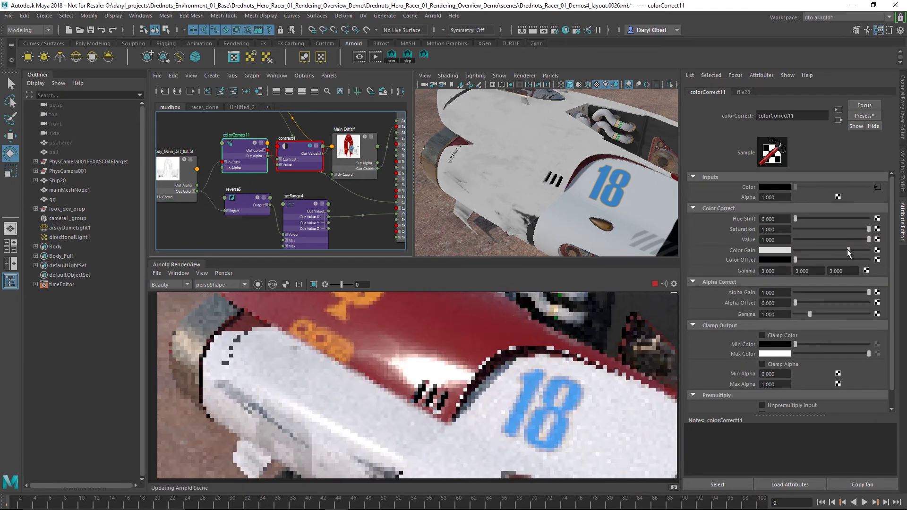
alt+drag(551, 187, 569, 174)
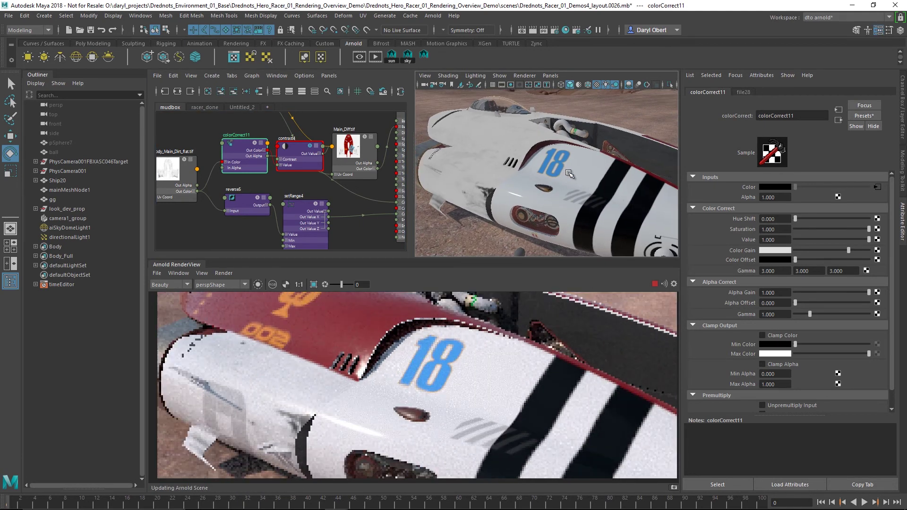
Step: Turn off the soloed node display in the viewport and inspect the body's livery, dirt and coat from several angles
click(423, 58)
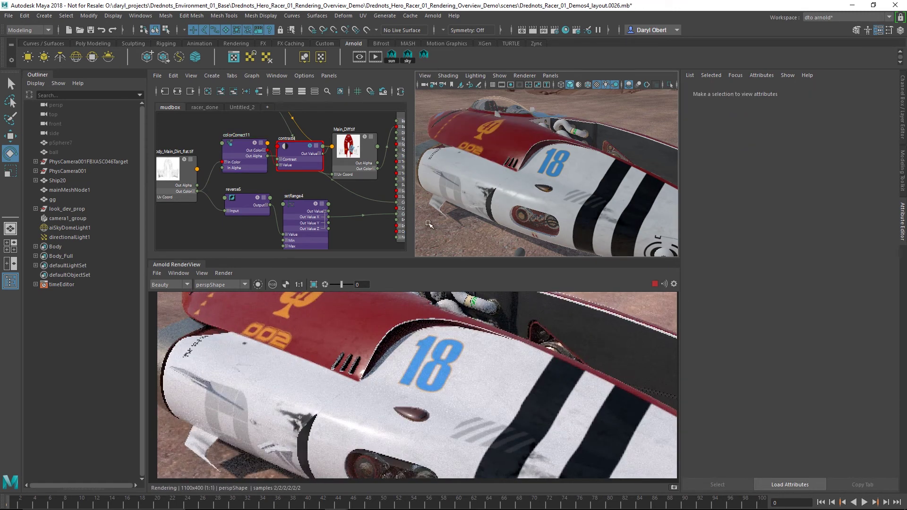
alt+drag(514, 185, 529, 201)
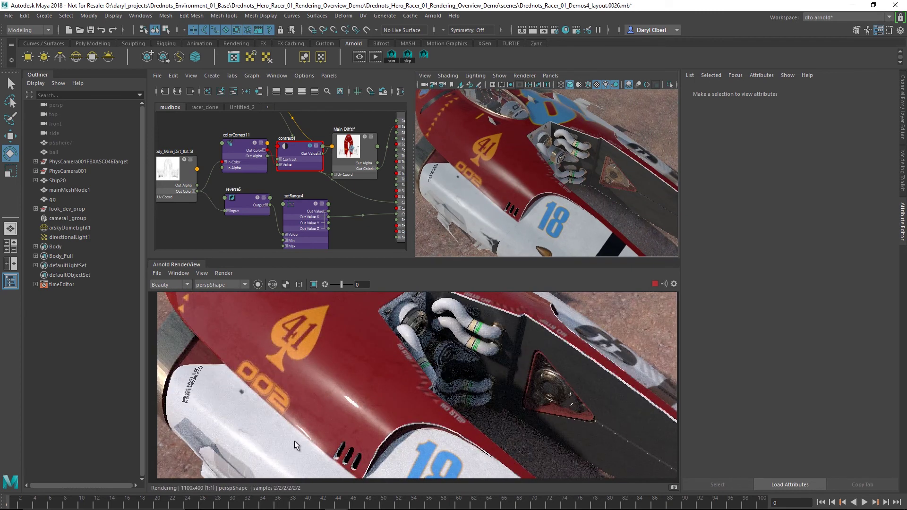
alt+drag(539, 178, 542, 181)
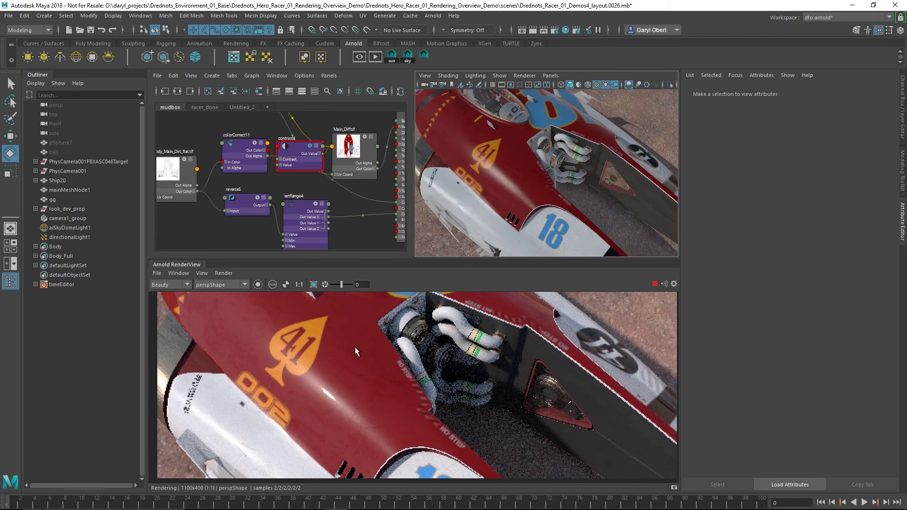
alt+drag(551, 198, 544, 166)
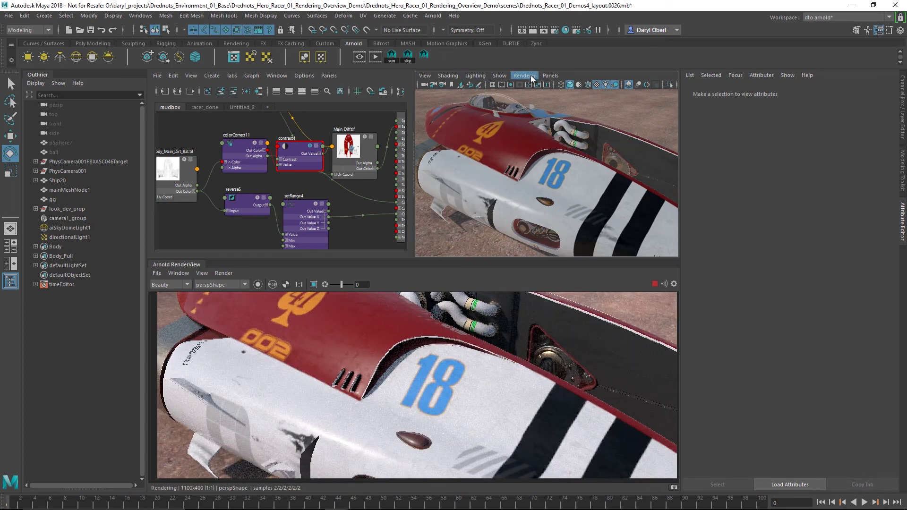
Step: Look through camera1 in the viewport and switch the Arnold render to cameraShape1
click(550, 75)
mouse_move(585, 85)
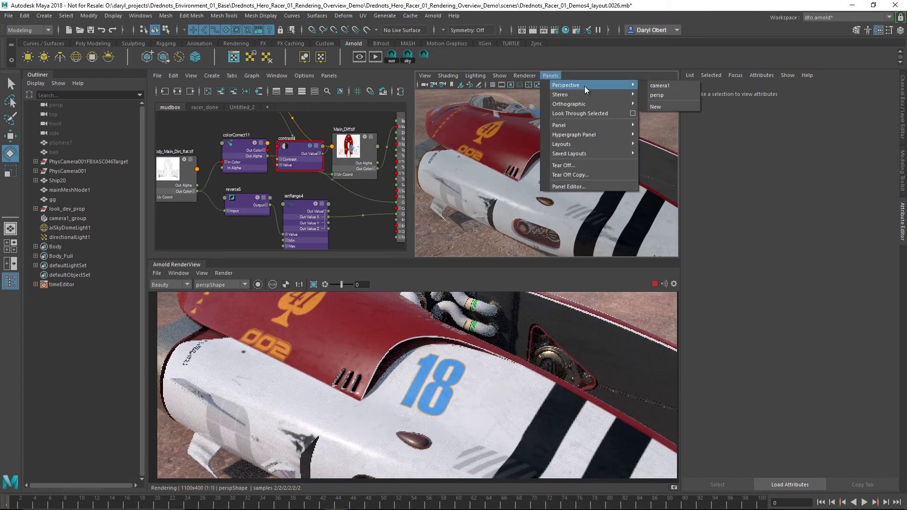
click(659, 86)
click(243, 284)
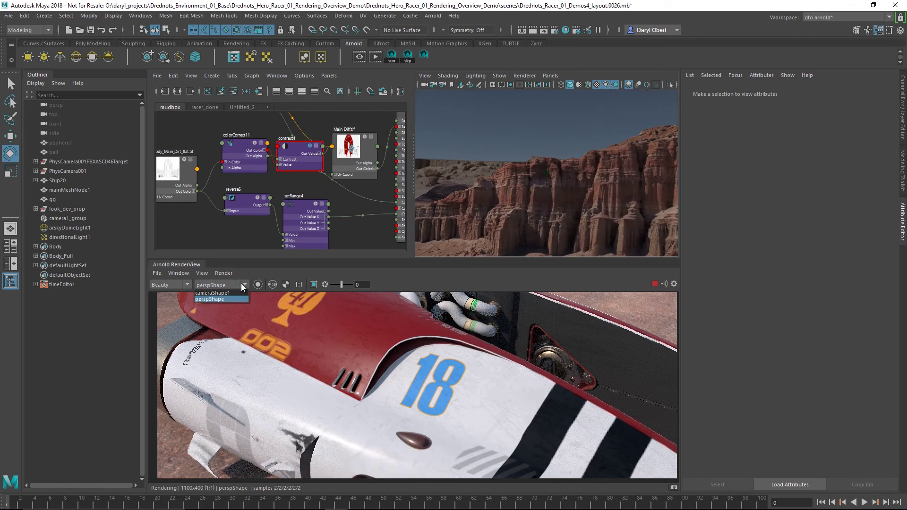
click(233, 293)
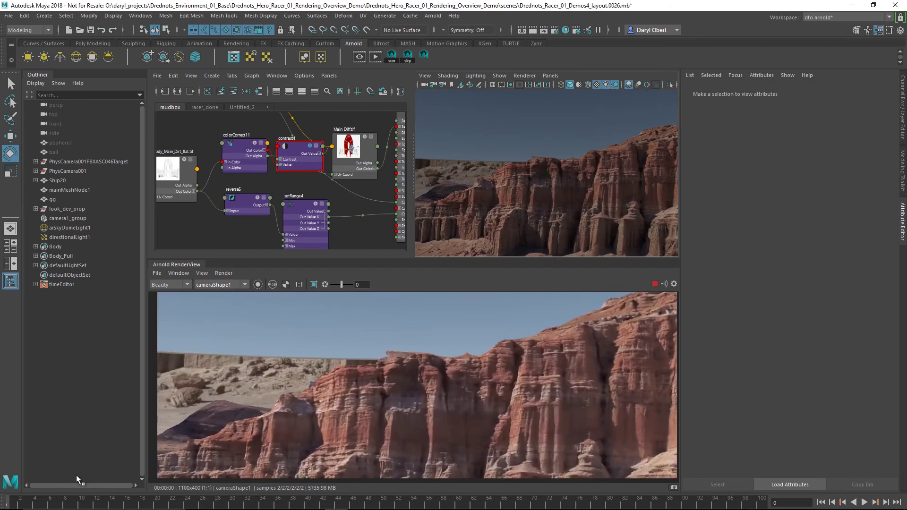
Step: Play the fly-by from frame 6 and check the racing craft's render at frames 63 and 53
click(49, 503)
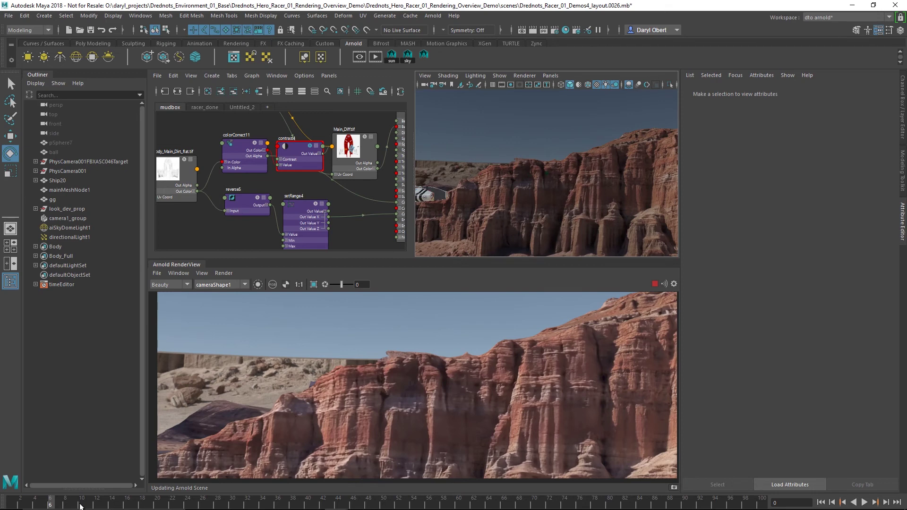
key(alt+v)
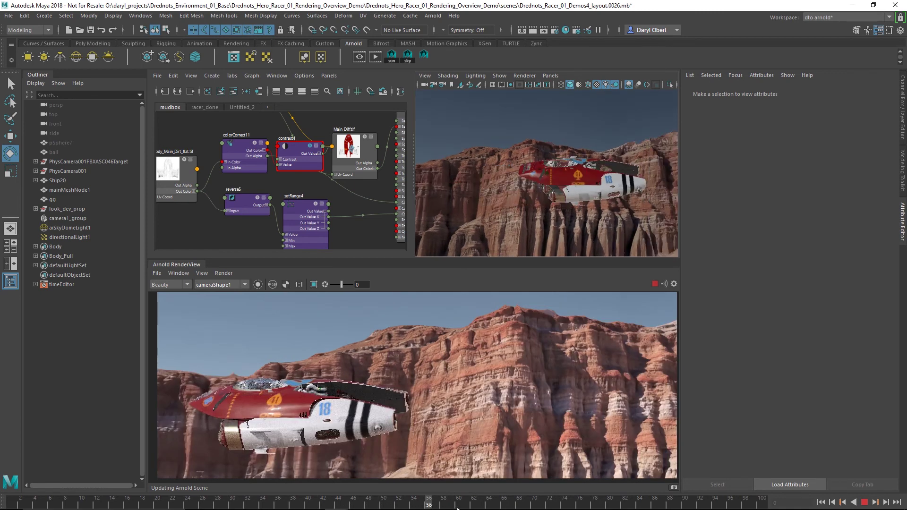
click(482, 505)
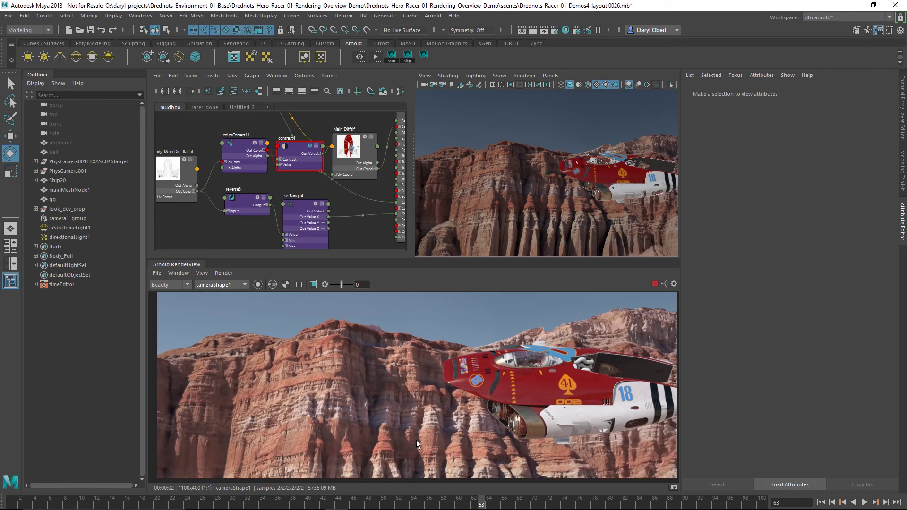
click(403, 502)
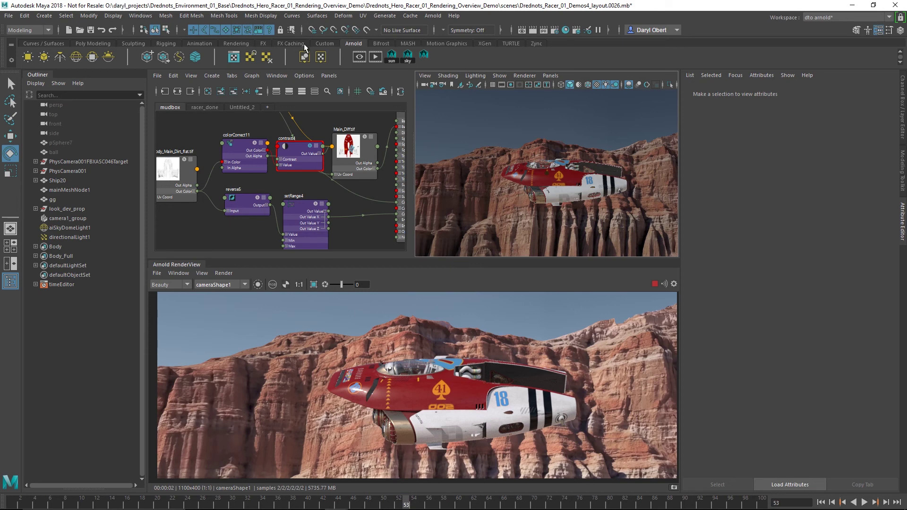
Step: Switch to the Rendering menu set and start creating a Backburner job, ignoring the unsaved scene changes
click(43, 31)
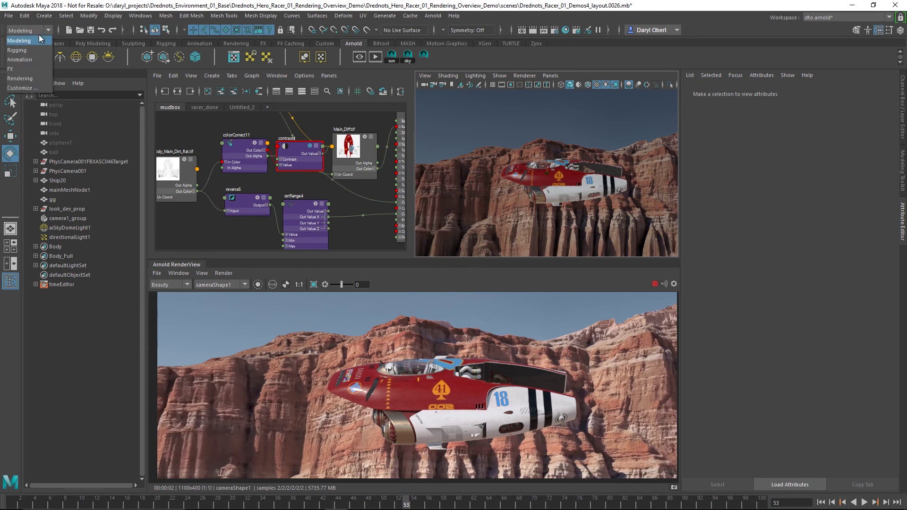
click(19, 78)
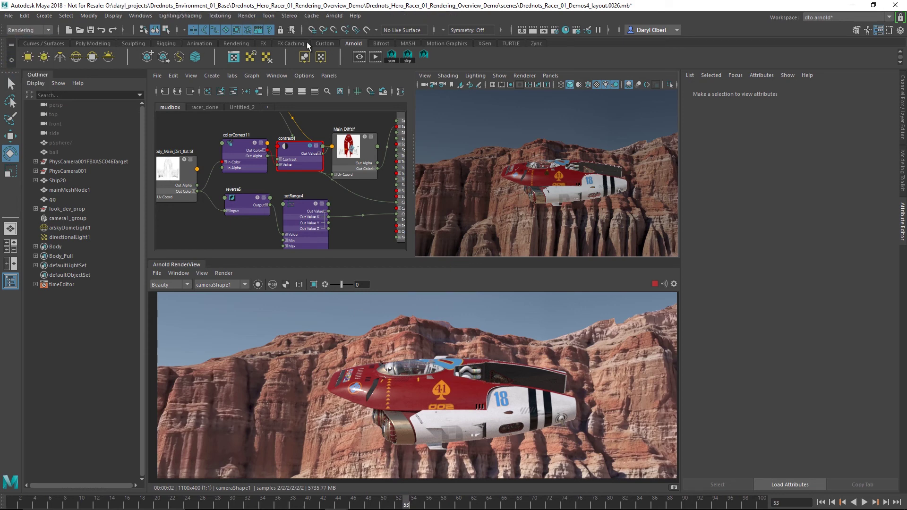
click(249, 16)
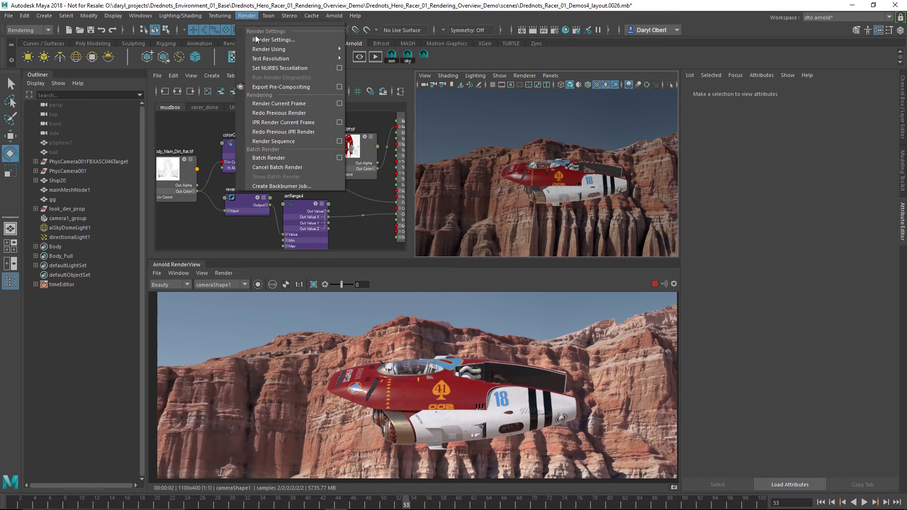
click(290, 186)
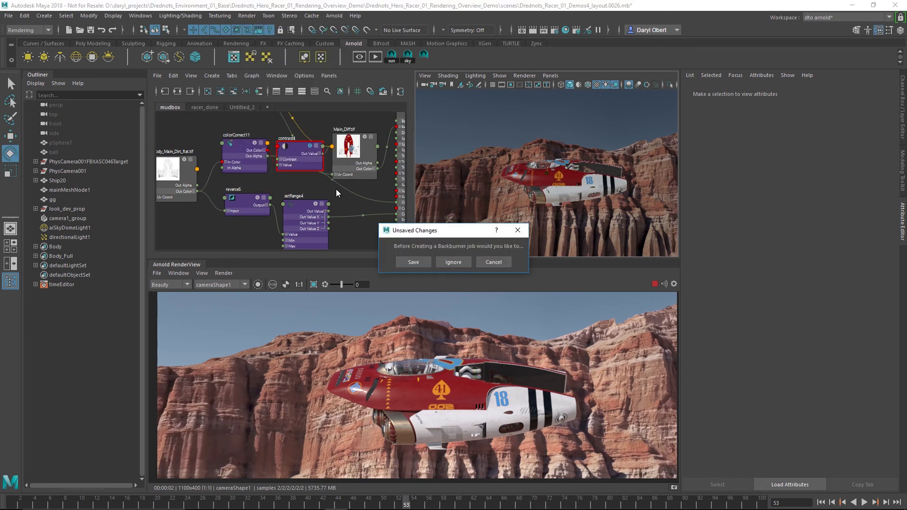
click(453, 263)
Step: Submit the Backburner job with its existing settings and check it in the Backburner Queue Monitor
drag(385, 186, 399, 142)
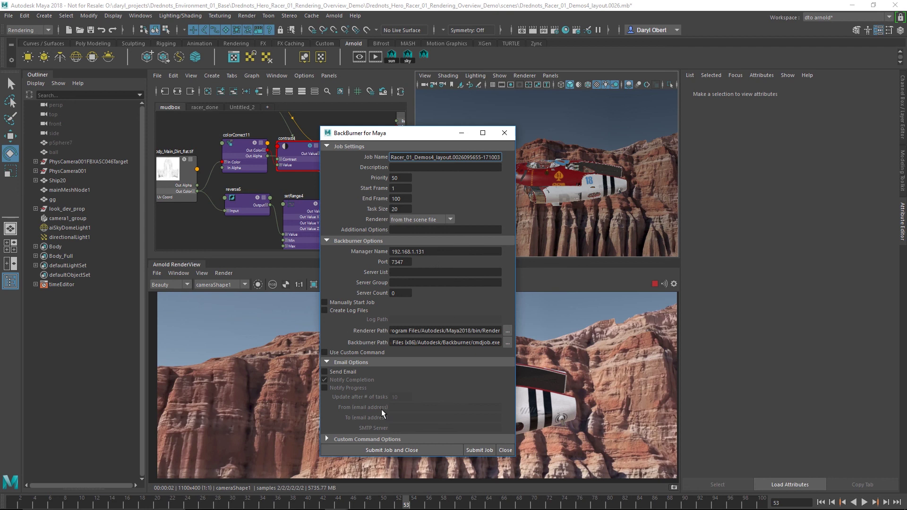
click(382, 450)
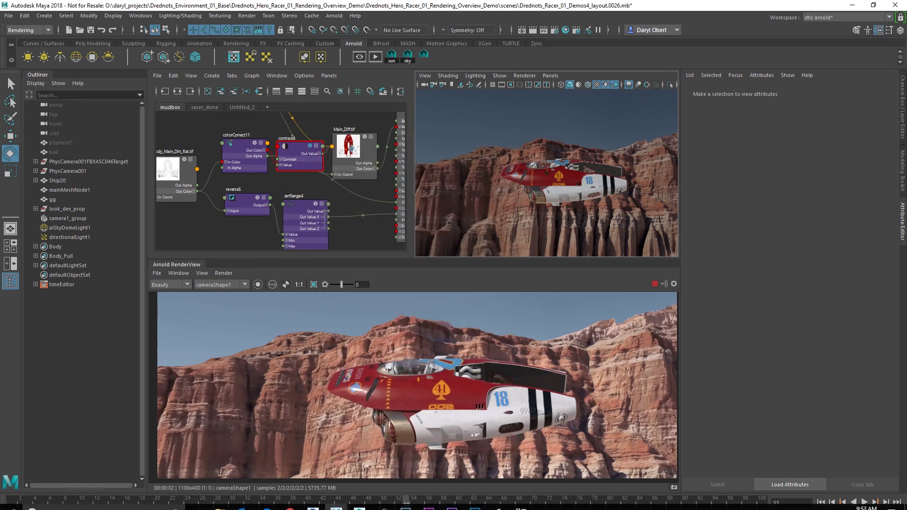
click(521, 502)
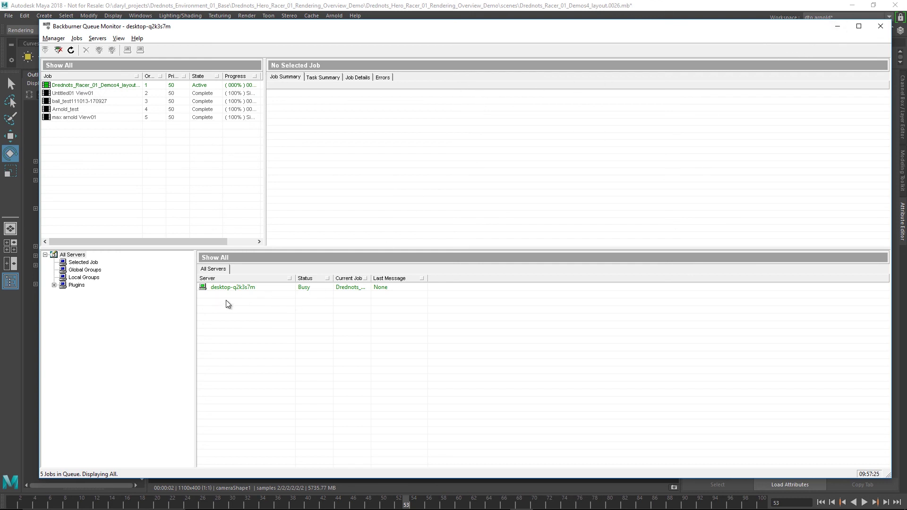
click(837, 26)
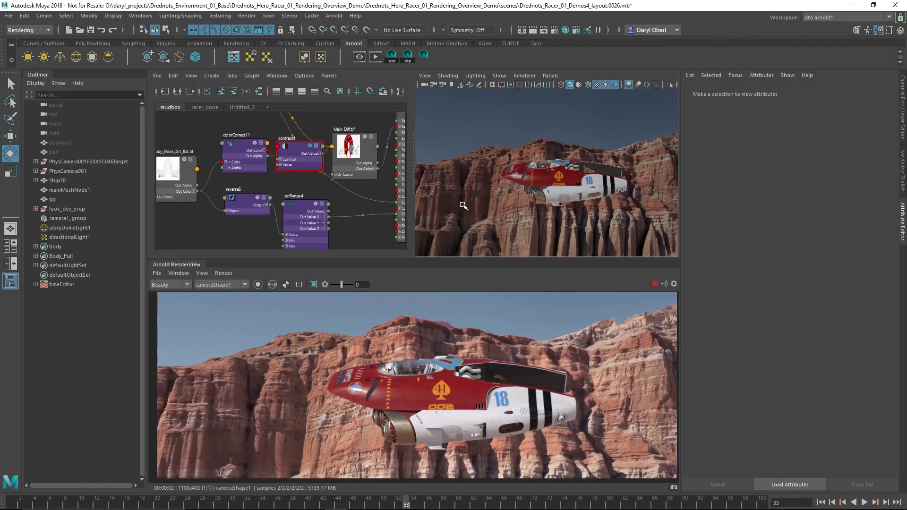
Step: Step the fly-by back to frame 49 and check the craft against the cliffs in the render
click(398, 501)
key(alt+comma)
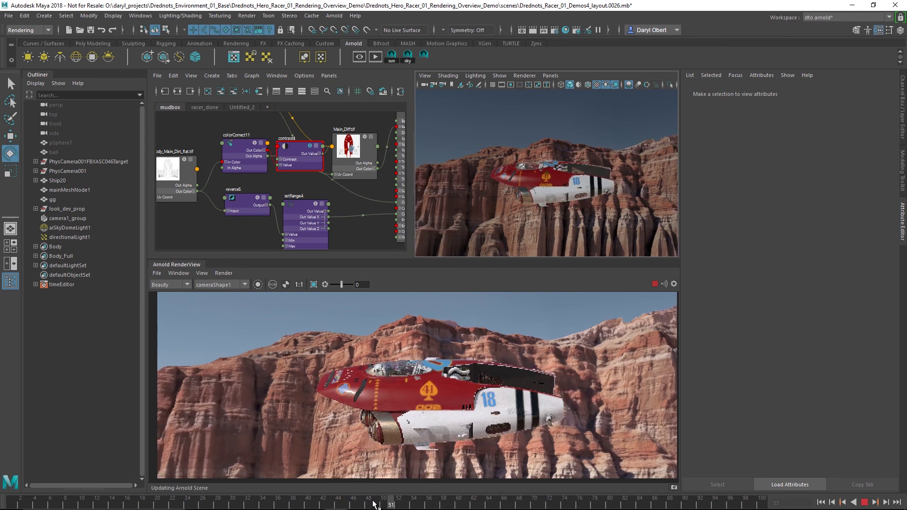
key(alt+comma)
key(alt+comma)
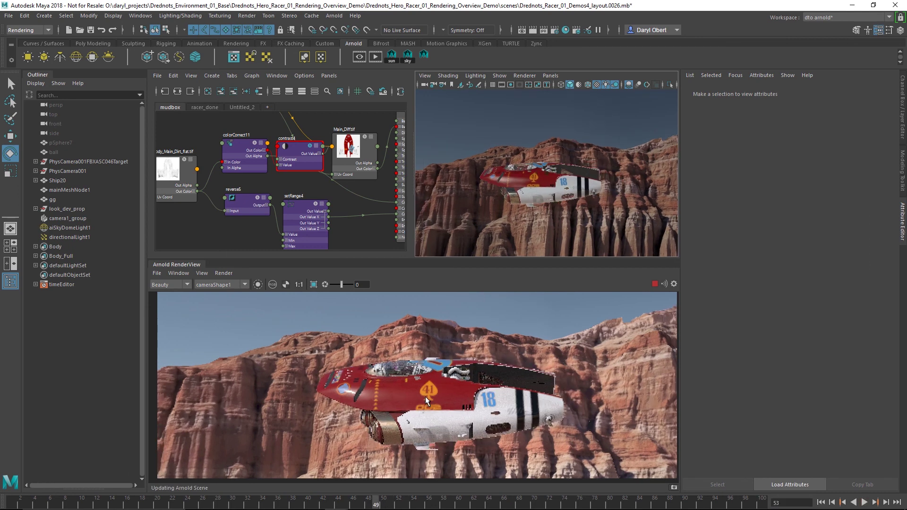